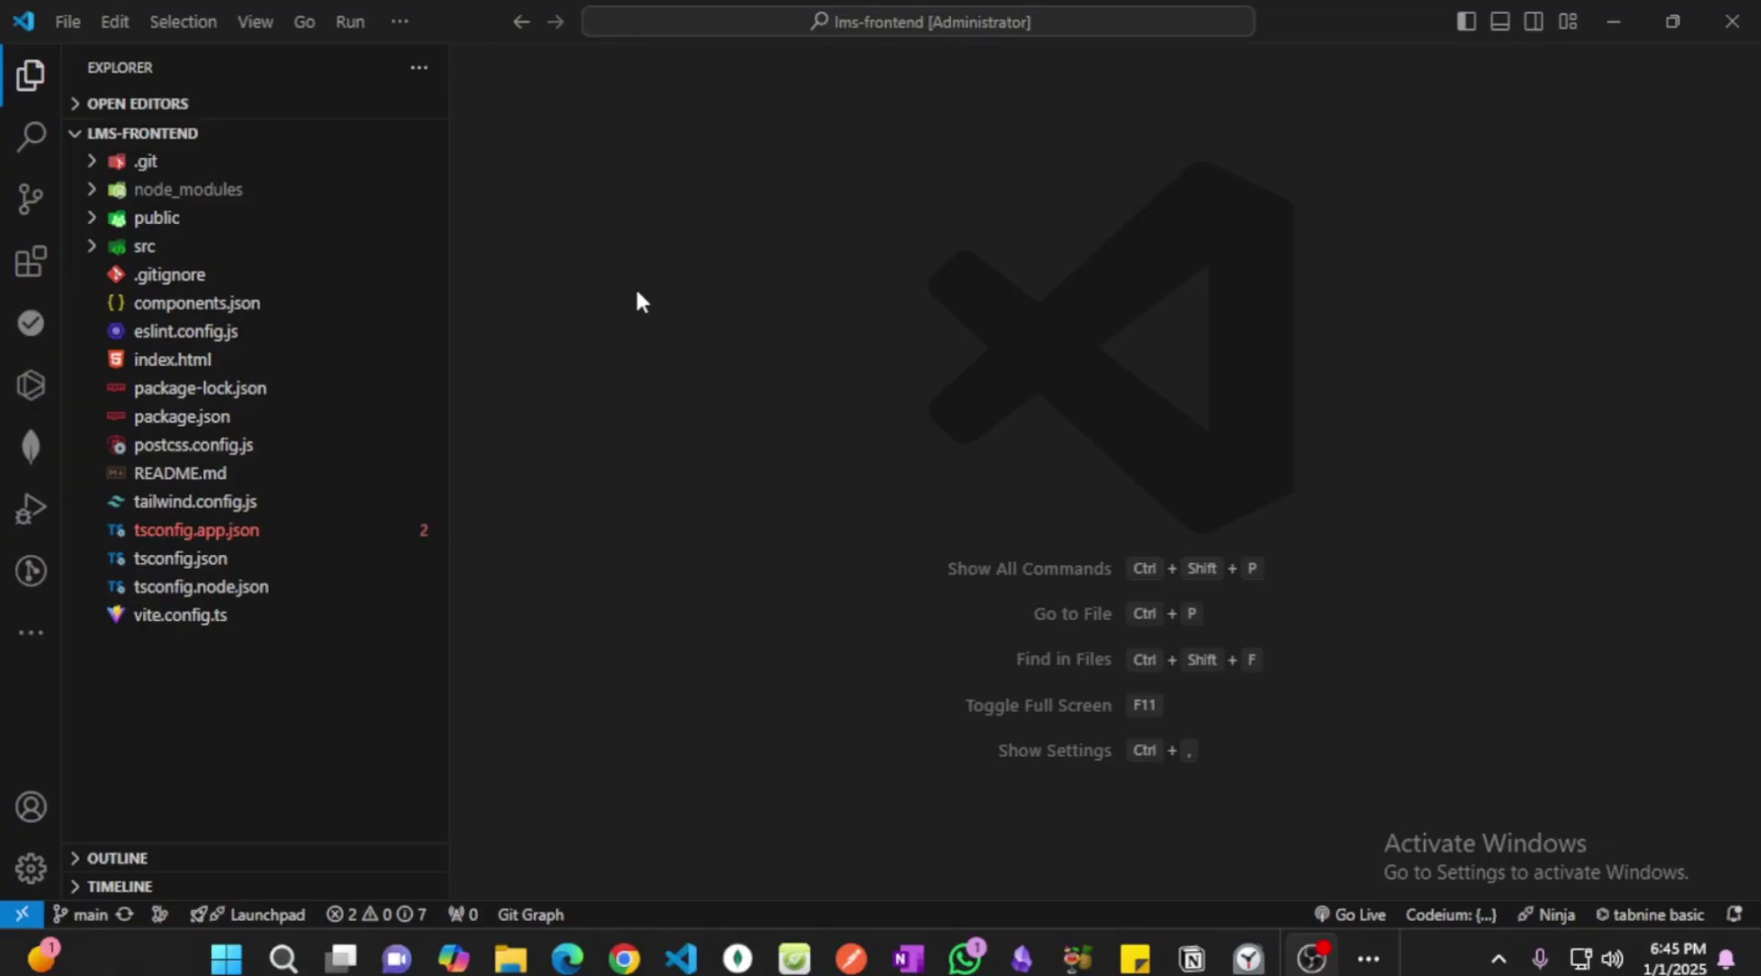
# - Open package.json and examine the "build" script, "tsc -b && vite build", in the scripts section
pyautogui.click(255, 435)
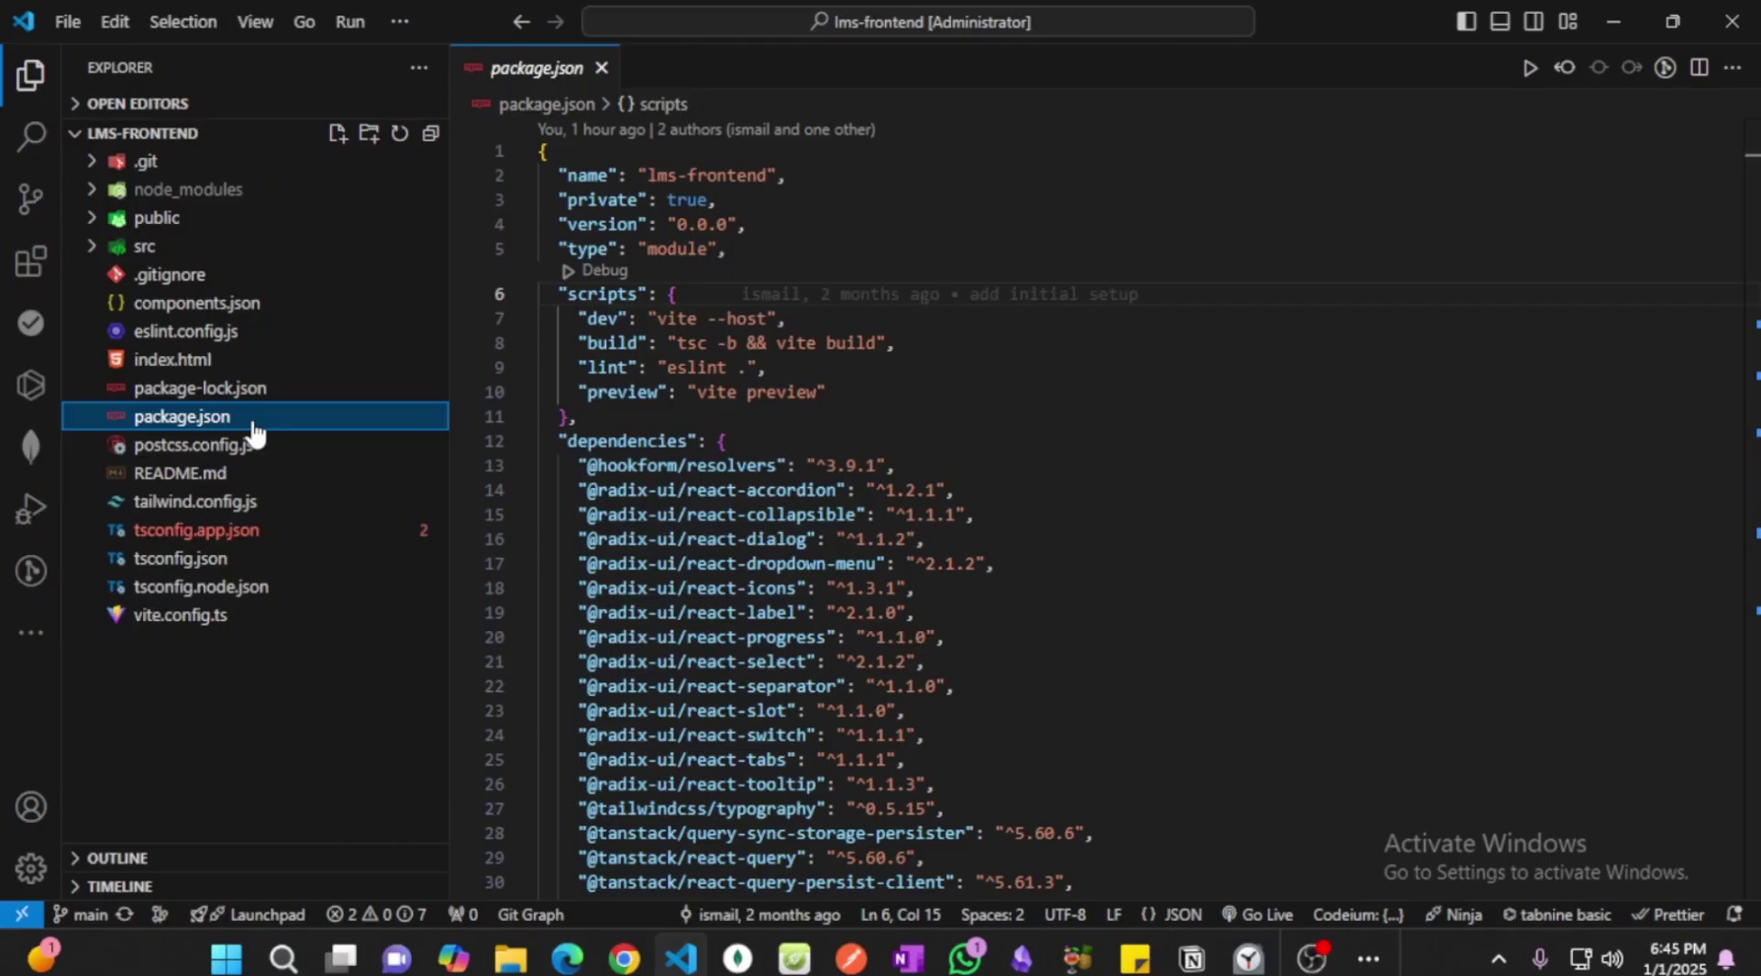
pyautogui.click(856, 349)
pyautogui.tripleClick(856, 348)
pyautogui.click(787, 319)
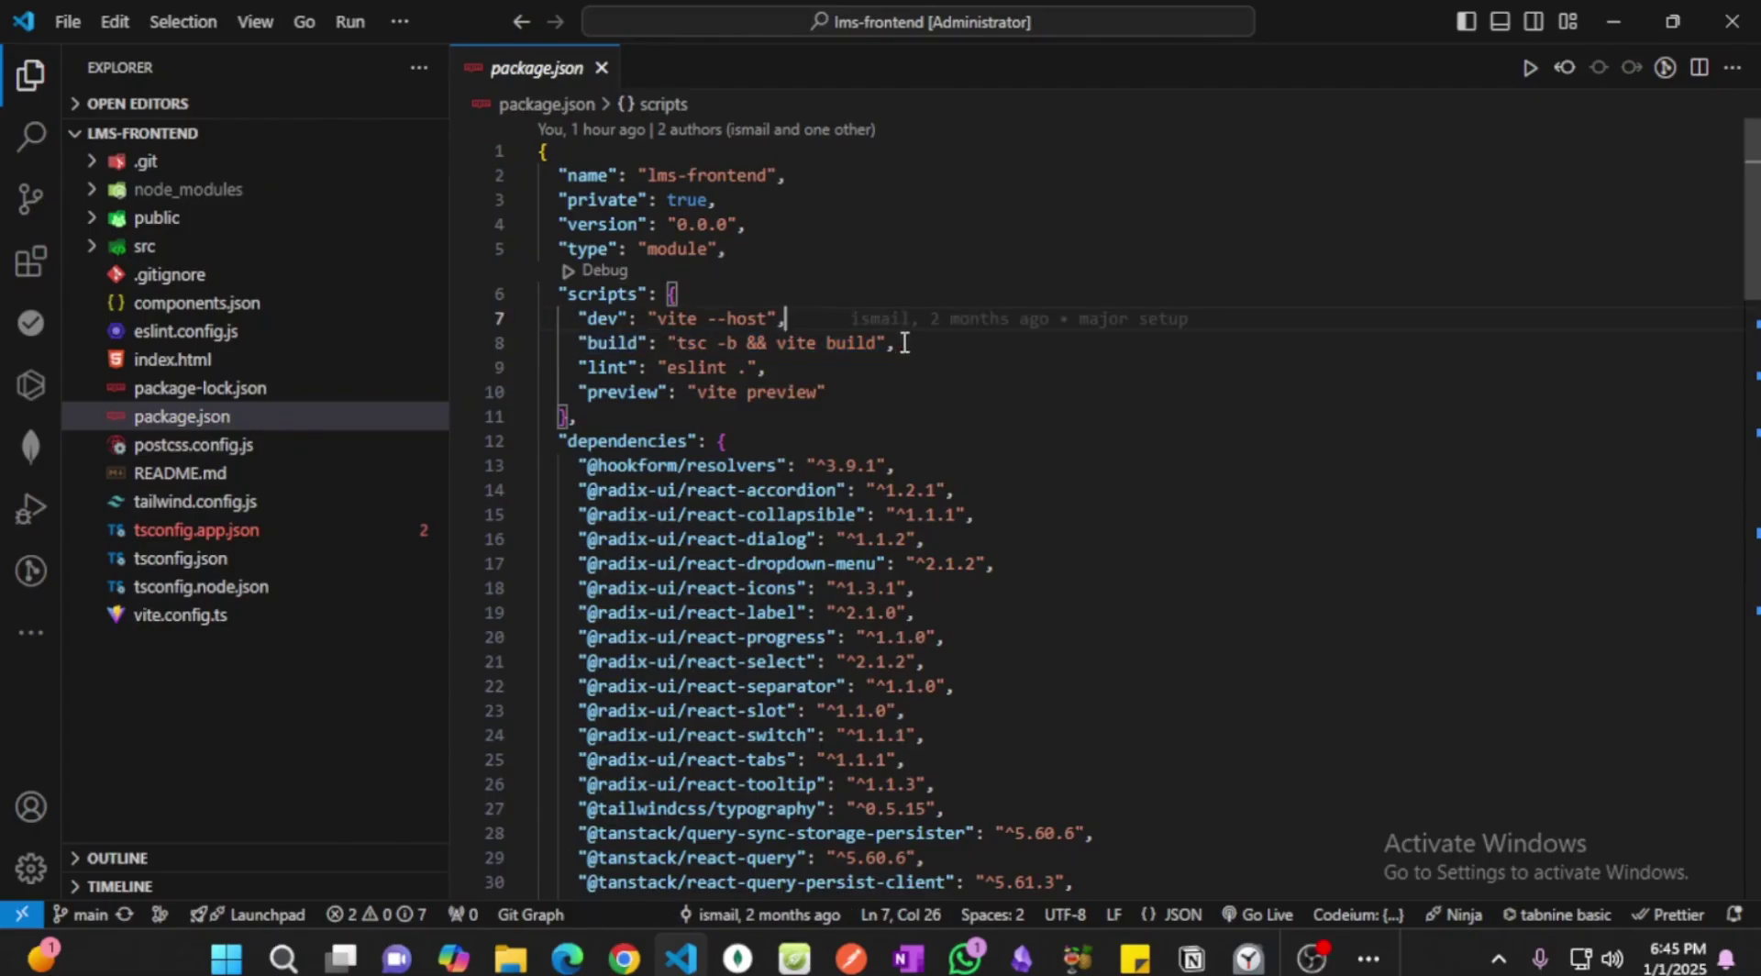
pyautogui.doubleClick(625, 342)
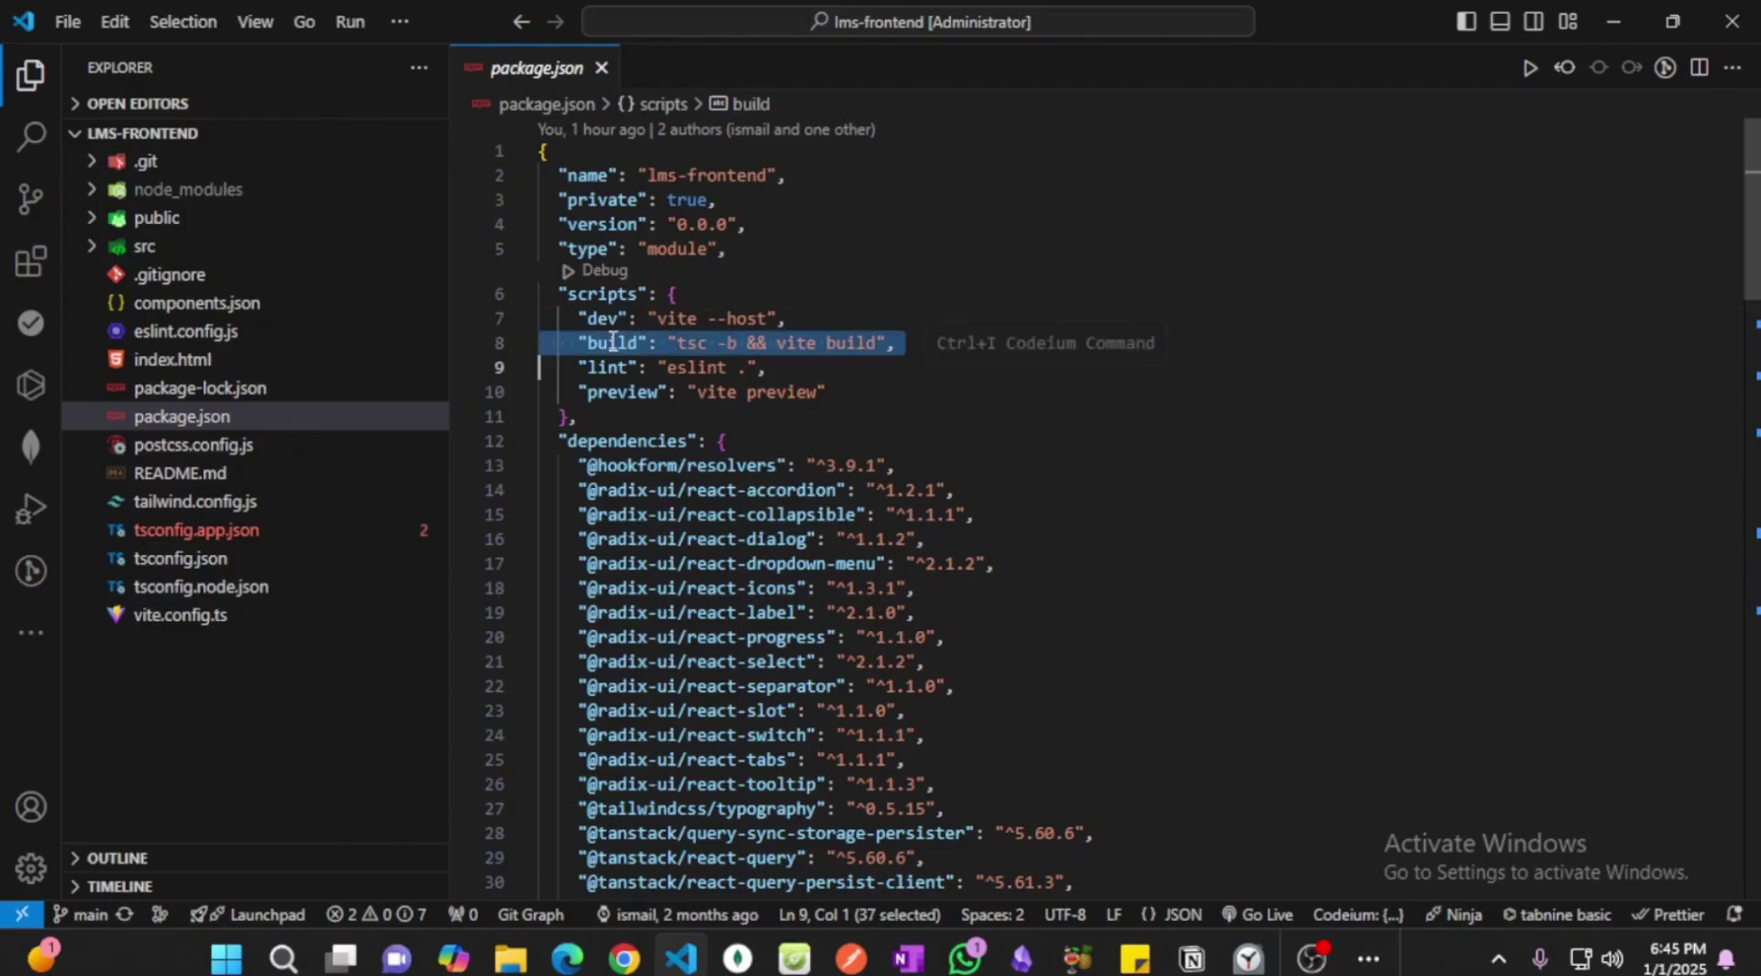
pyautogui.tripleClick(721, 345)
pyautogui.moveTo(676, 345); pyautogui.dragTo(867, 346)
pyautogui.click(892, 316)
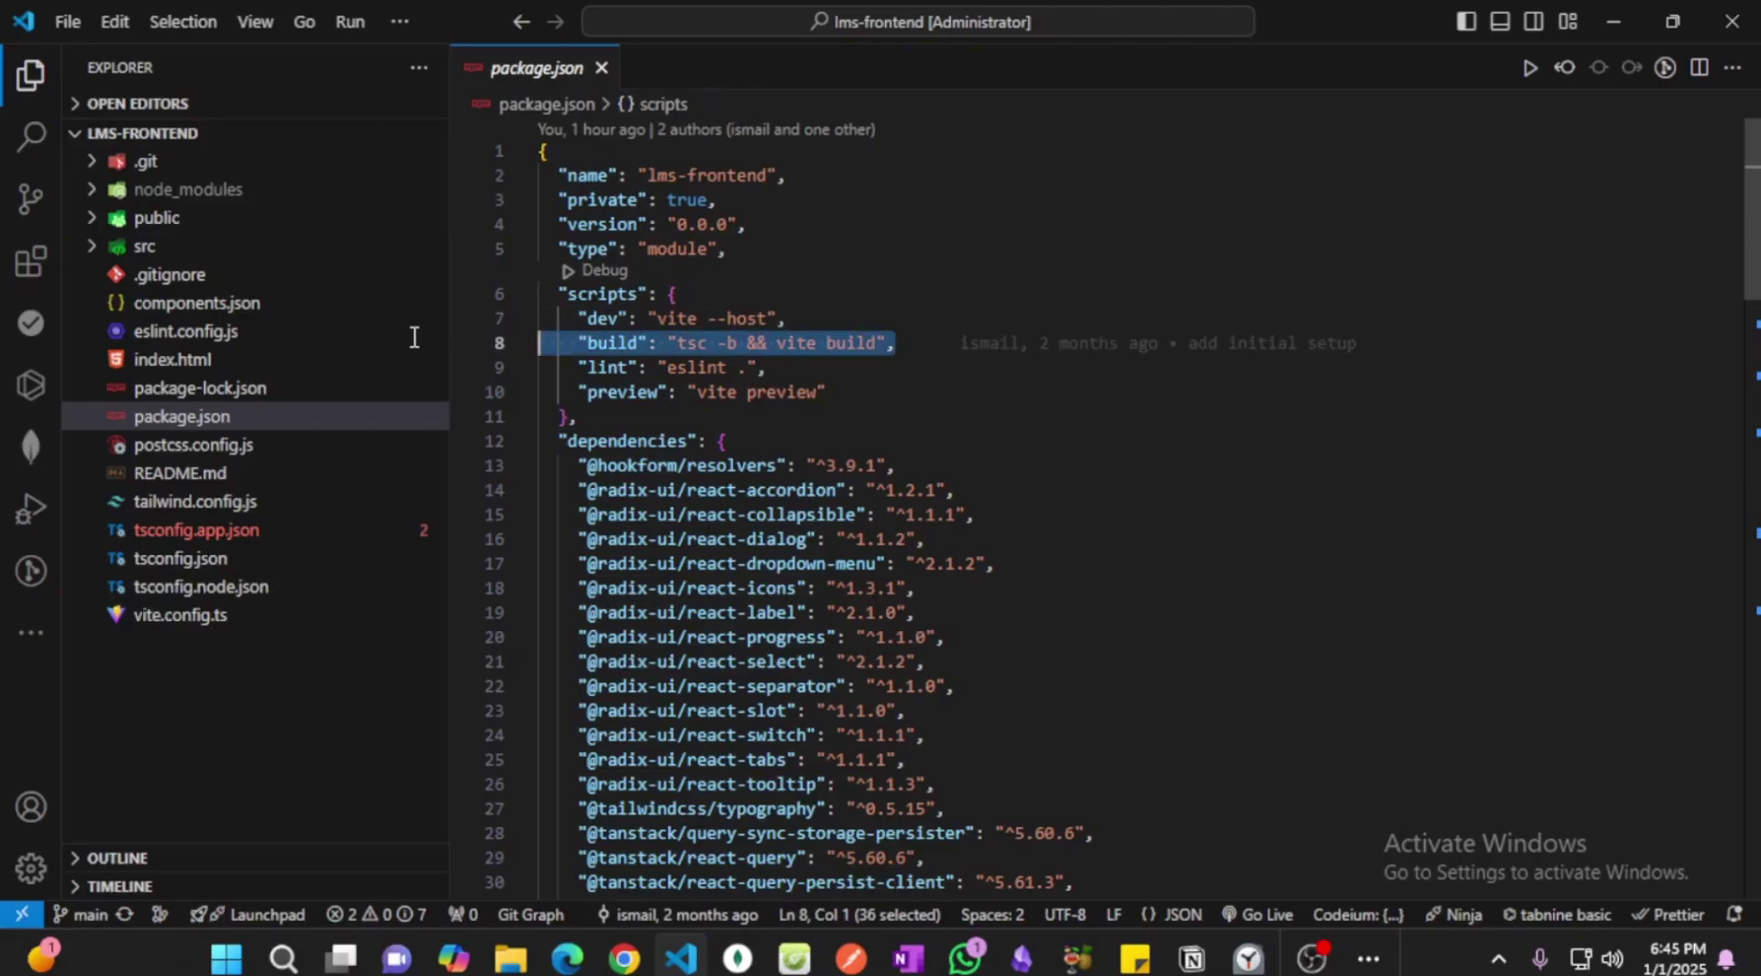
pyautogui.click(1064, 256)
pyautogui.tripleClick(761, 343)
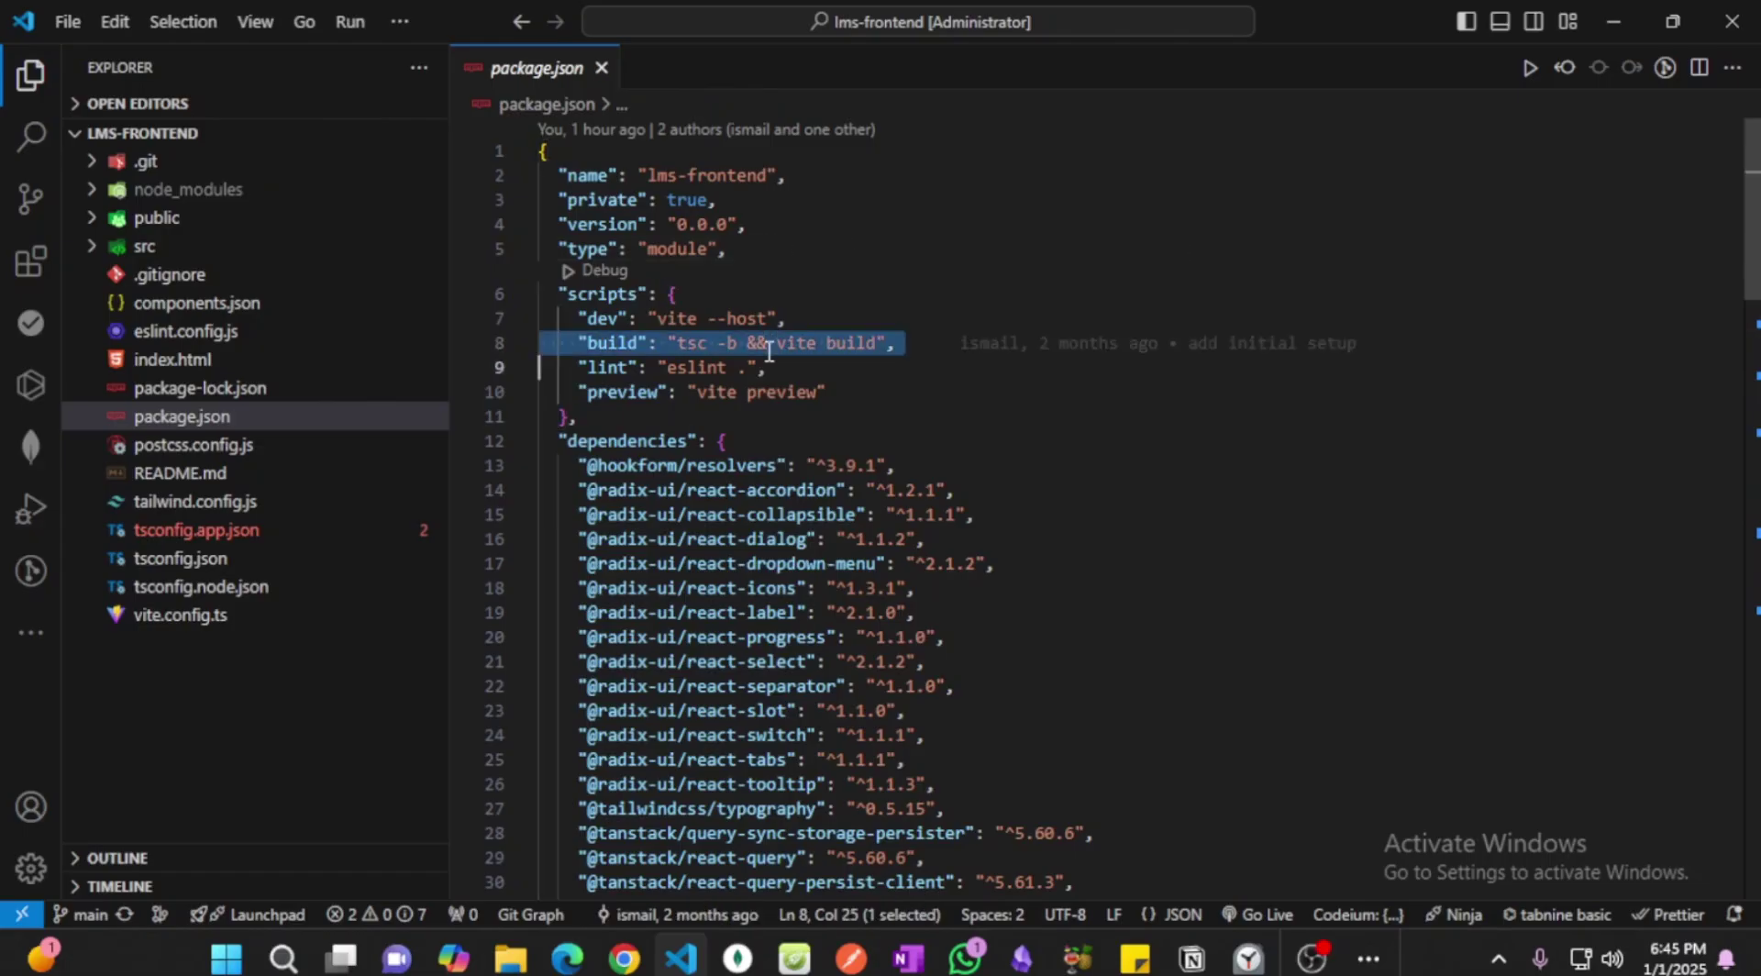
pyautogui.click(867, 299)
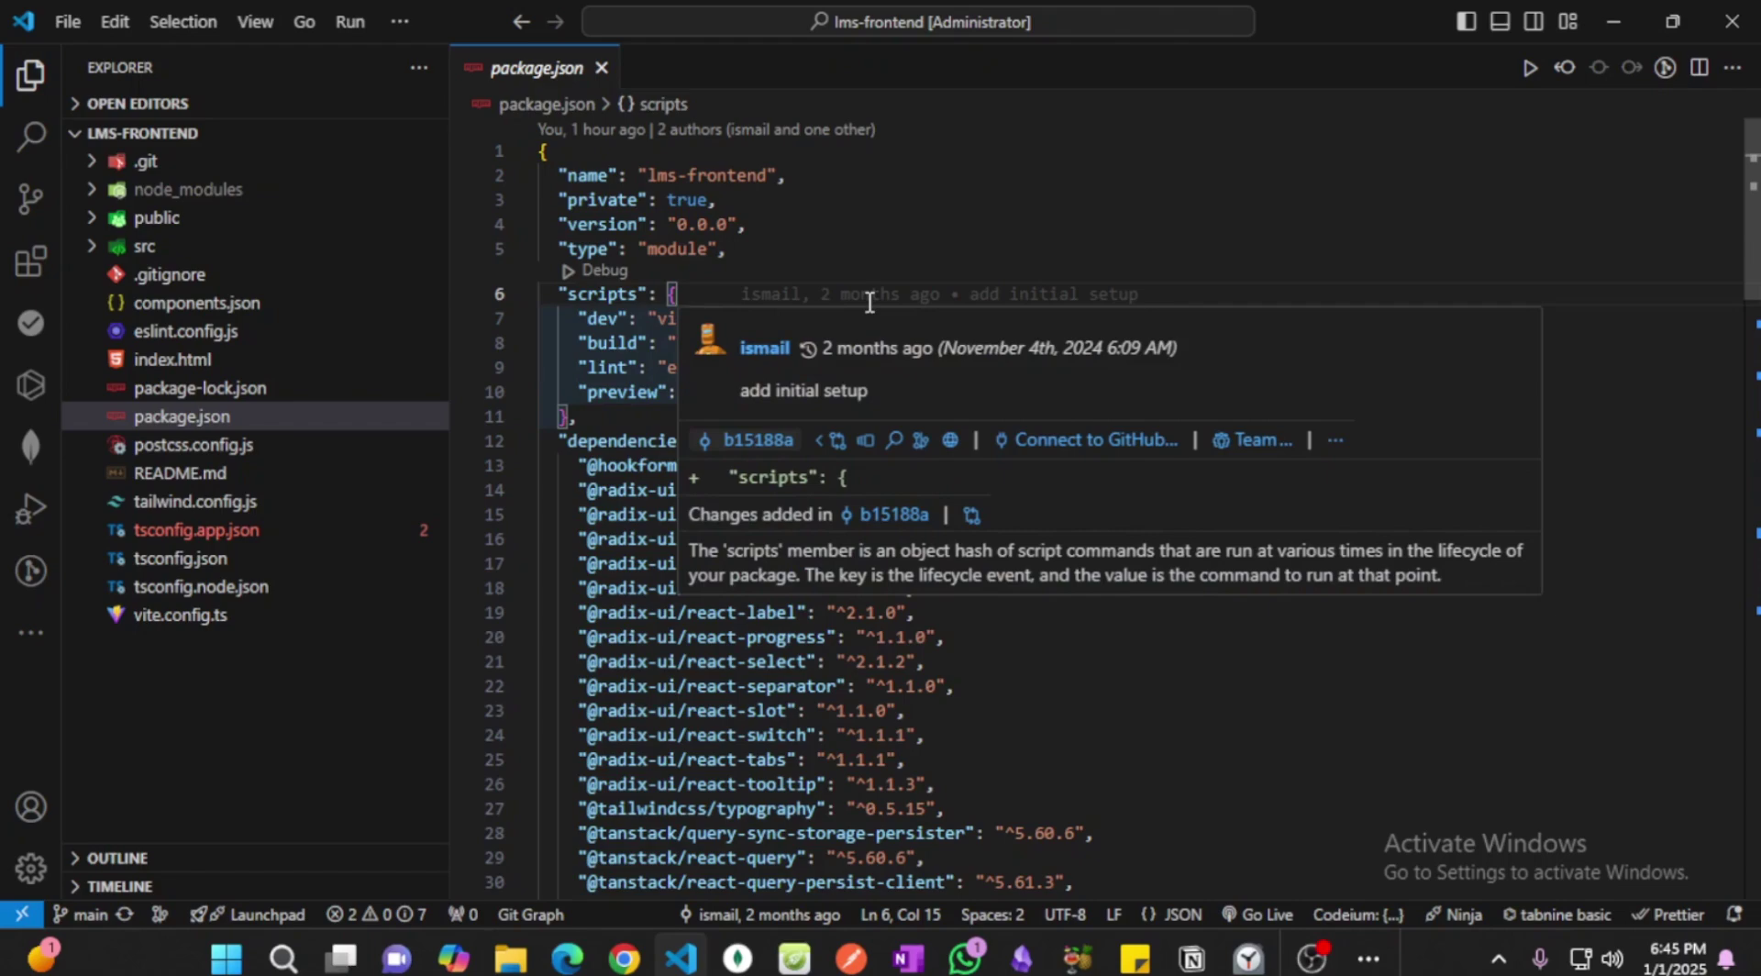
# - Open the integrated terminal for the lms-frontend project
pyautogui.moveTo(869, 302)
pyautogui.hotkey('ctrl', '`')
pyautogui.press('Up')
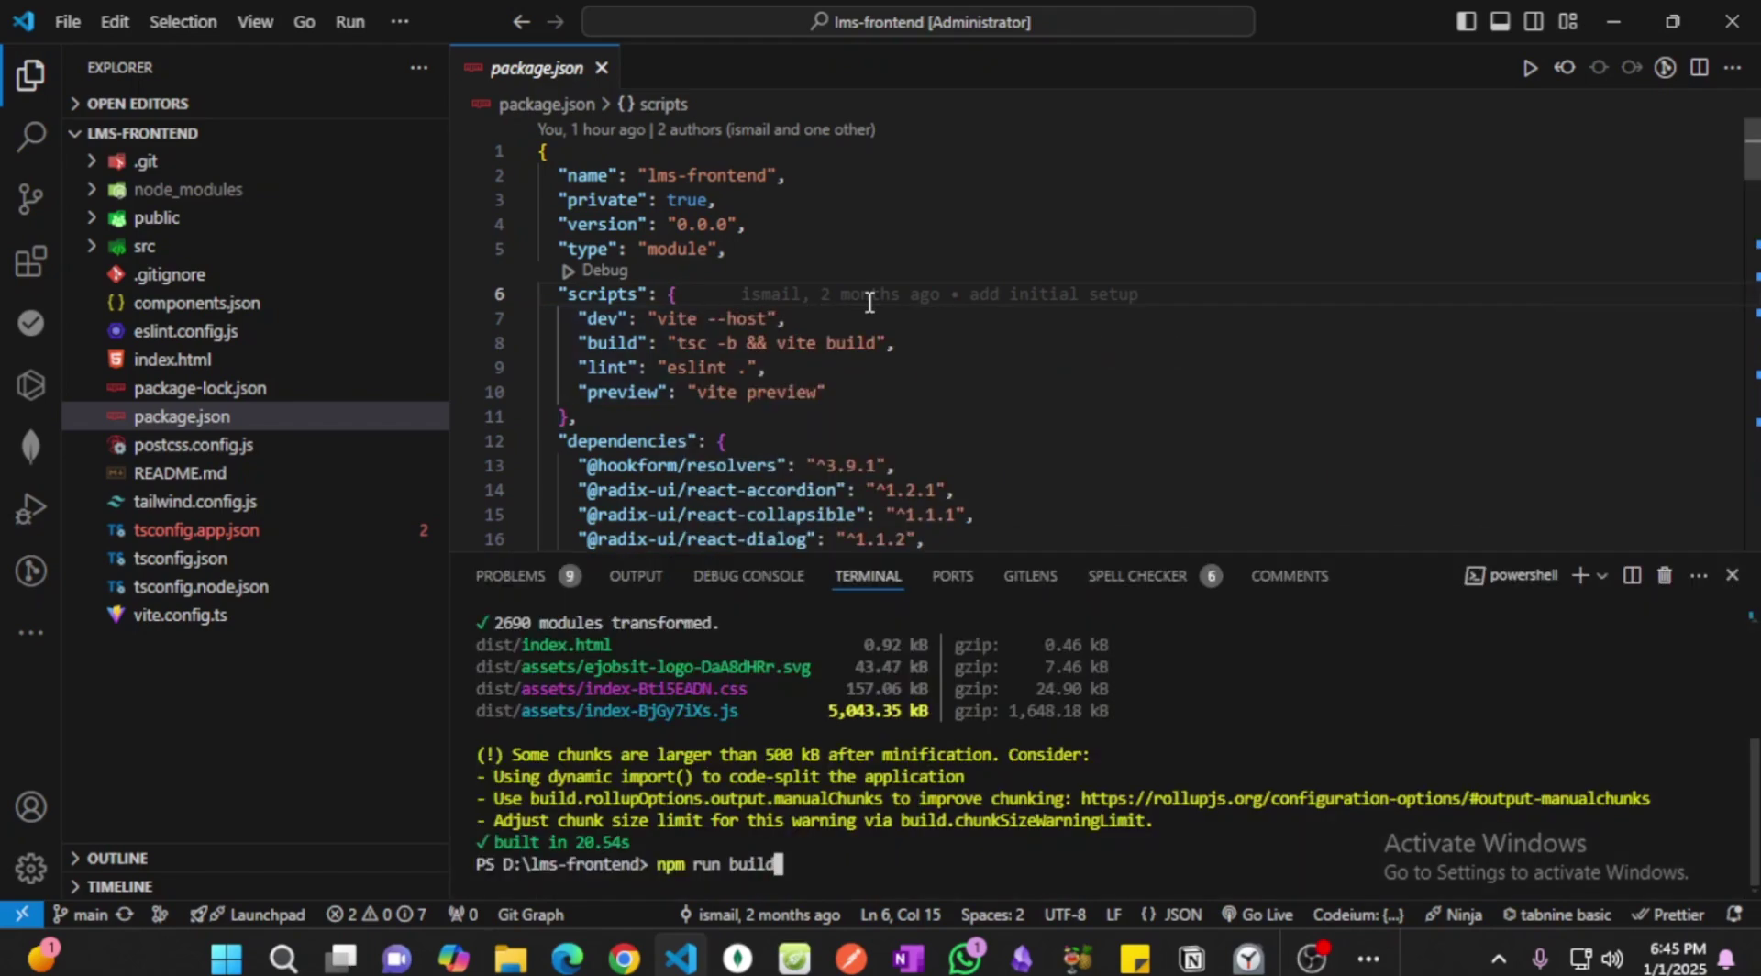
pyautogui.press('BackSpace')
pyautogui.press('BackSpace')
pyautogui.press('BackSpace')
pyautogui.press('BackSpace')
pyautogui.press('BackSpace')
pyautogui.press('BackSpace')
pyautogui.press('BackSpace')
pyautogui.press('BackSpace')
pyautogui.press('BackSpace')
pyautogui.press('BackSpace')
pyautogui.press('BackSpace')
pyautogui.press('BackSpace')
pyautogui.press('BackSpace')
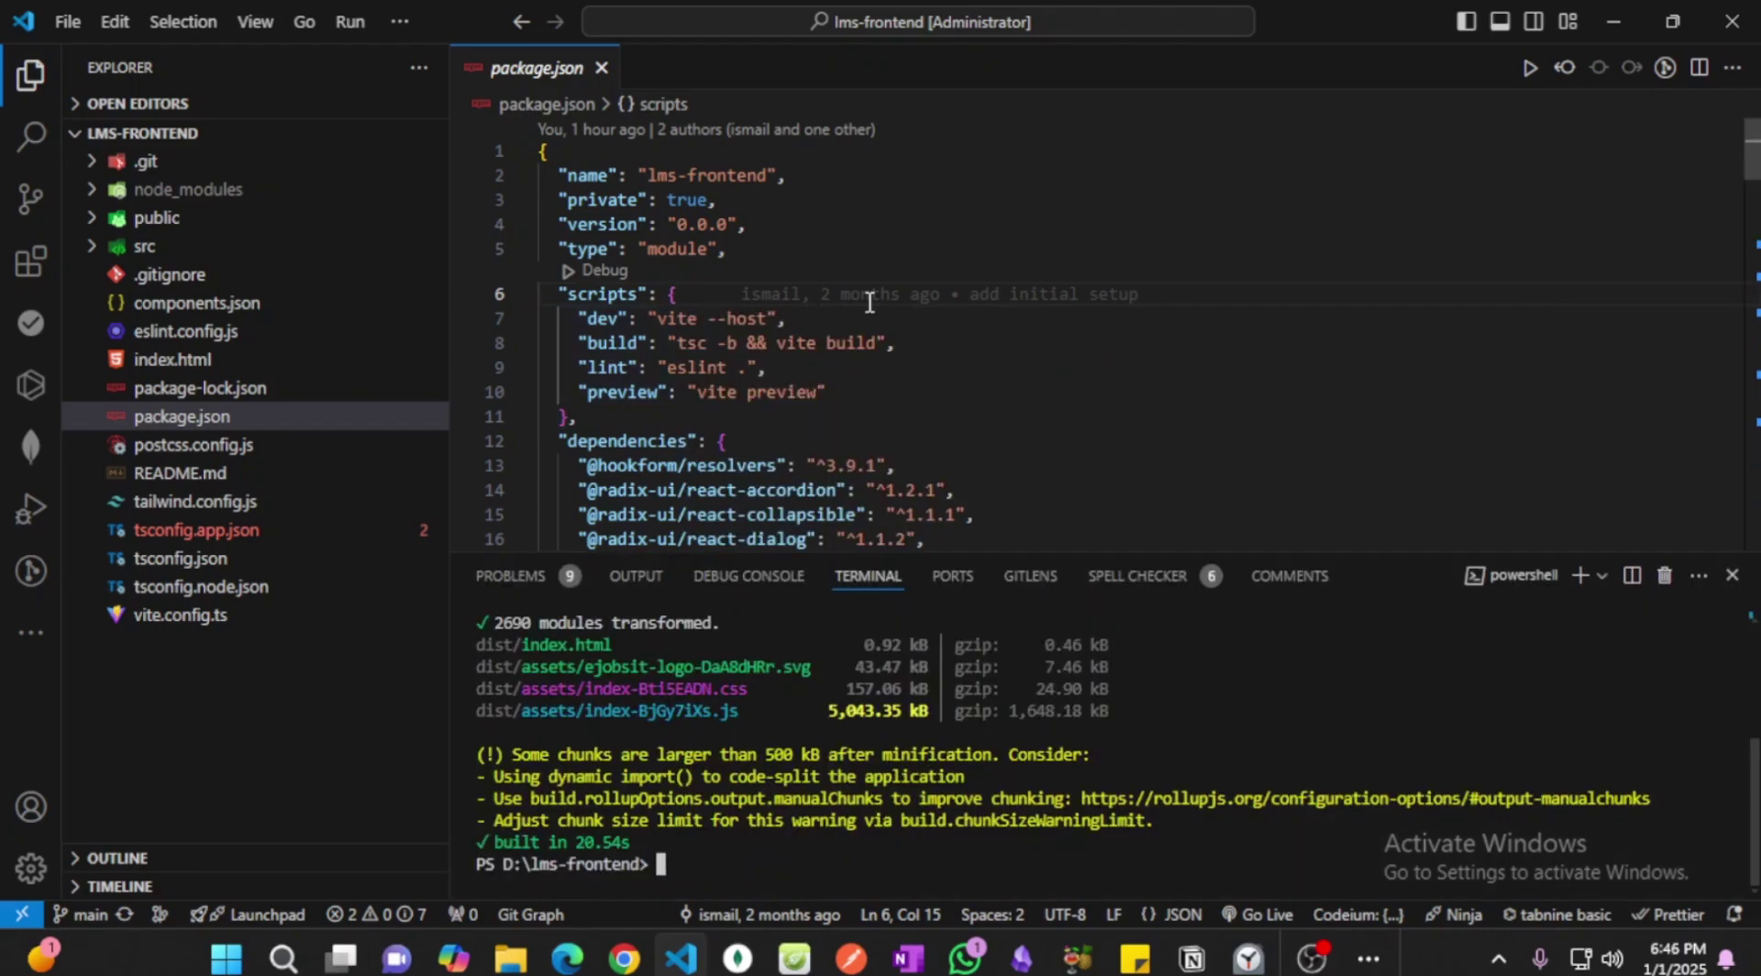
# - Build the project for production with "npm run build" and enlarge the terminal area
pyautogui.write('npm run bi')
pyautogui.press('BackSpace')
pyautogui.write('uild')
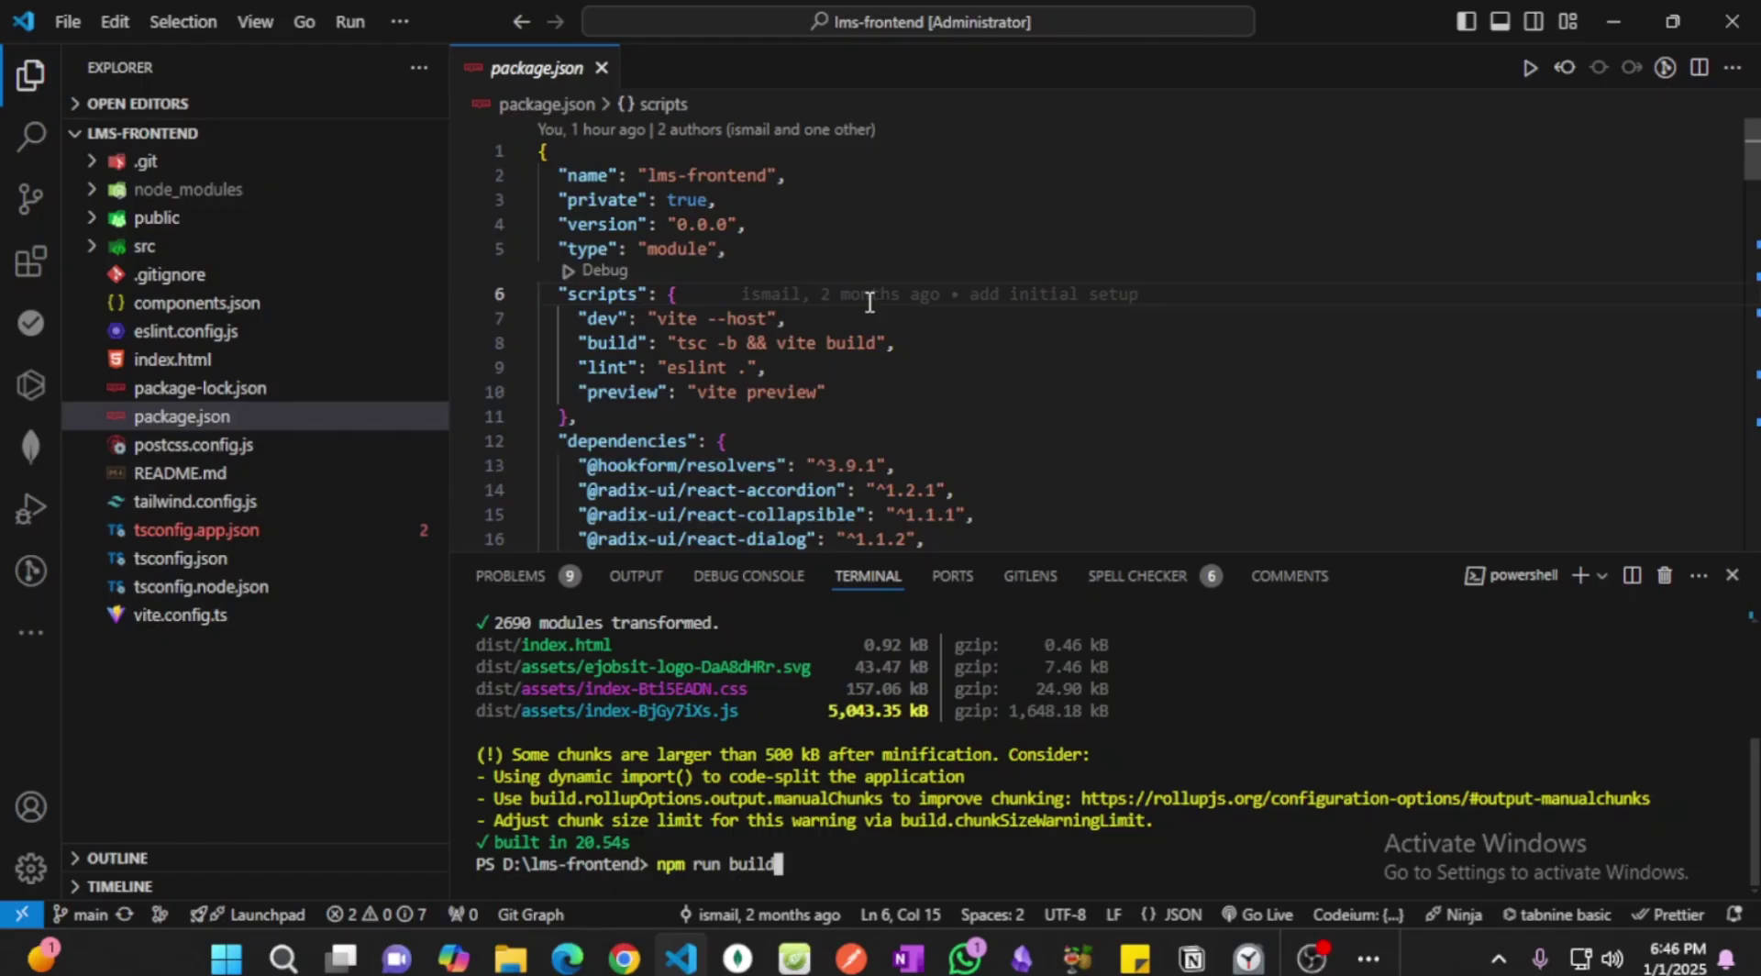
pyautogui.press('Return')
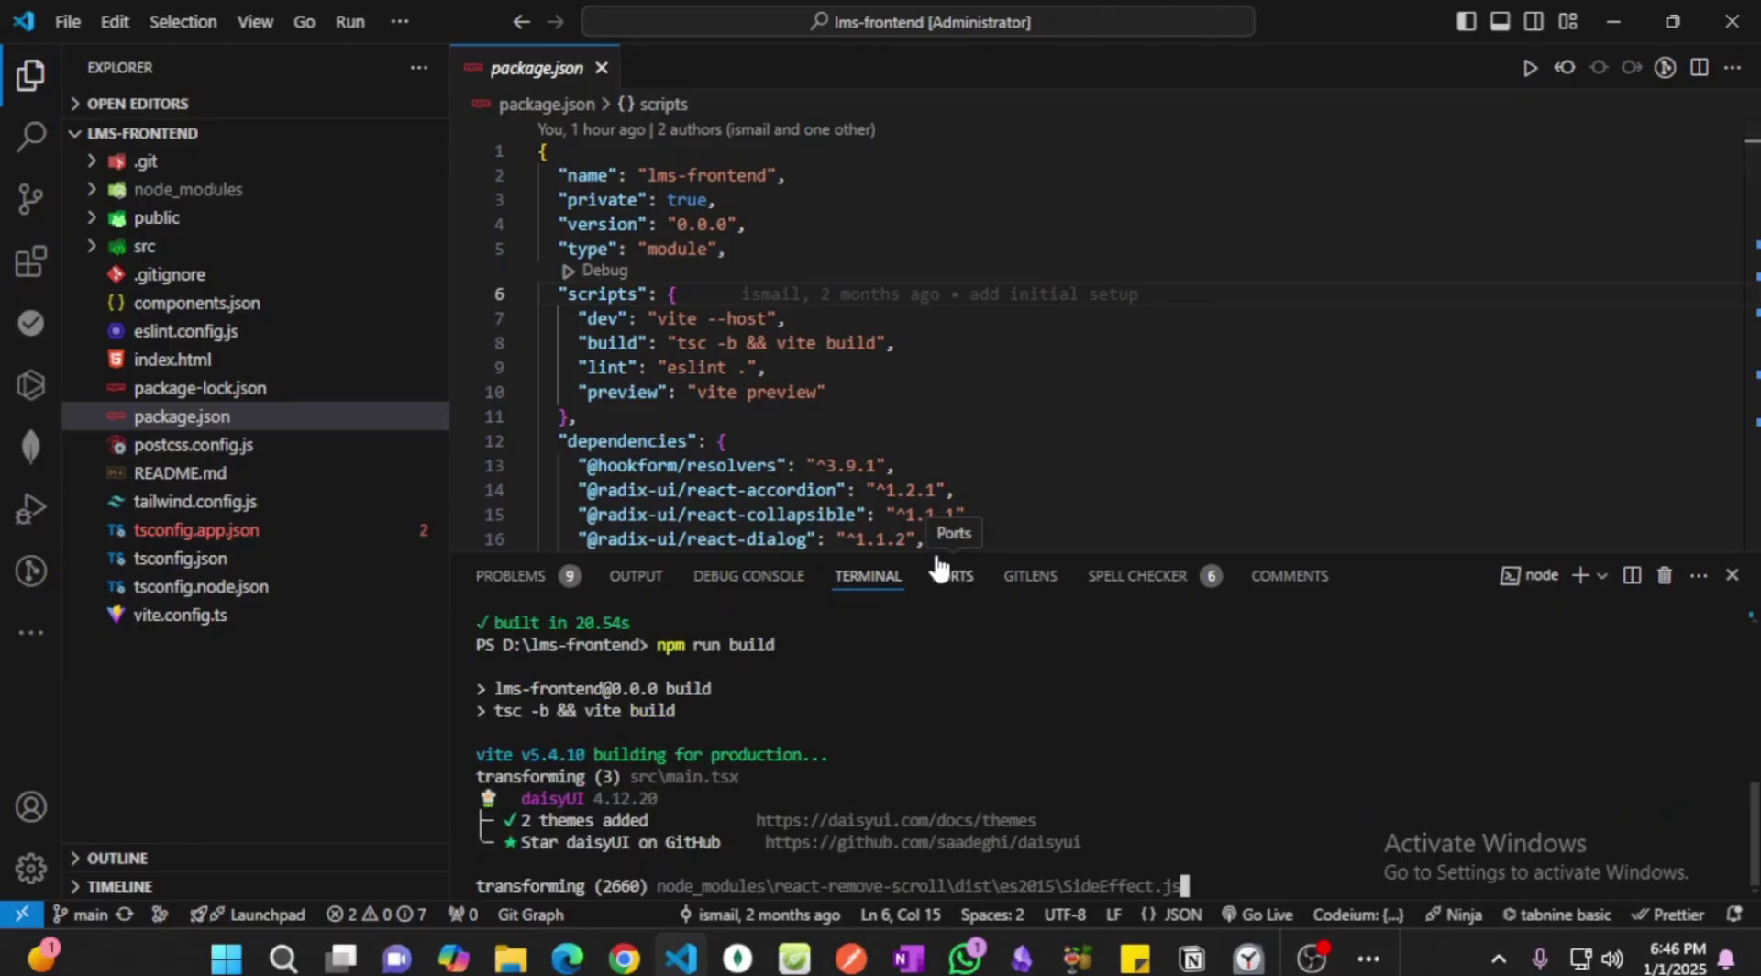
pyautogui.moveTo(916, 553); pyautogui.dragTo(916, 442)
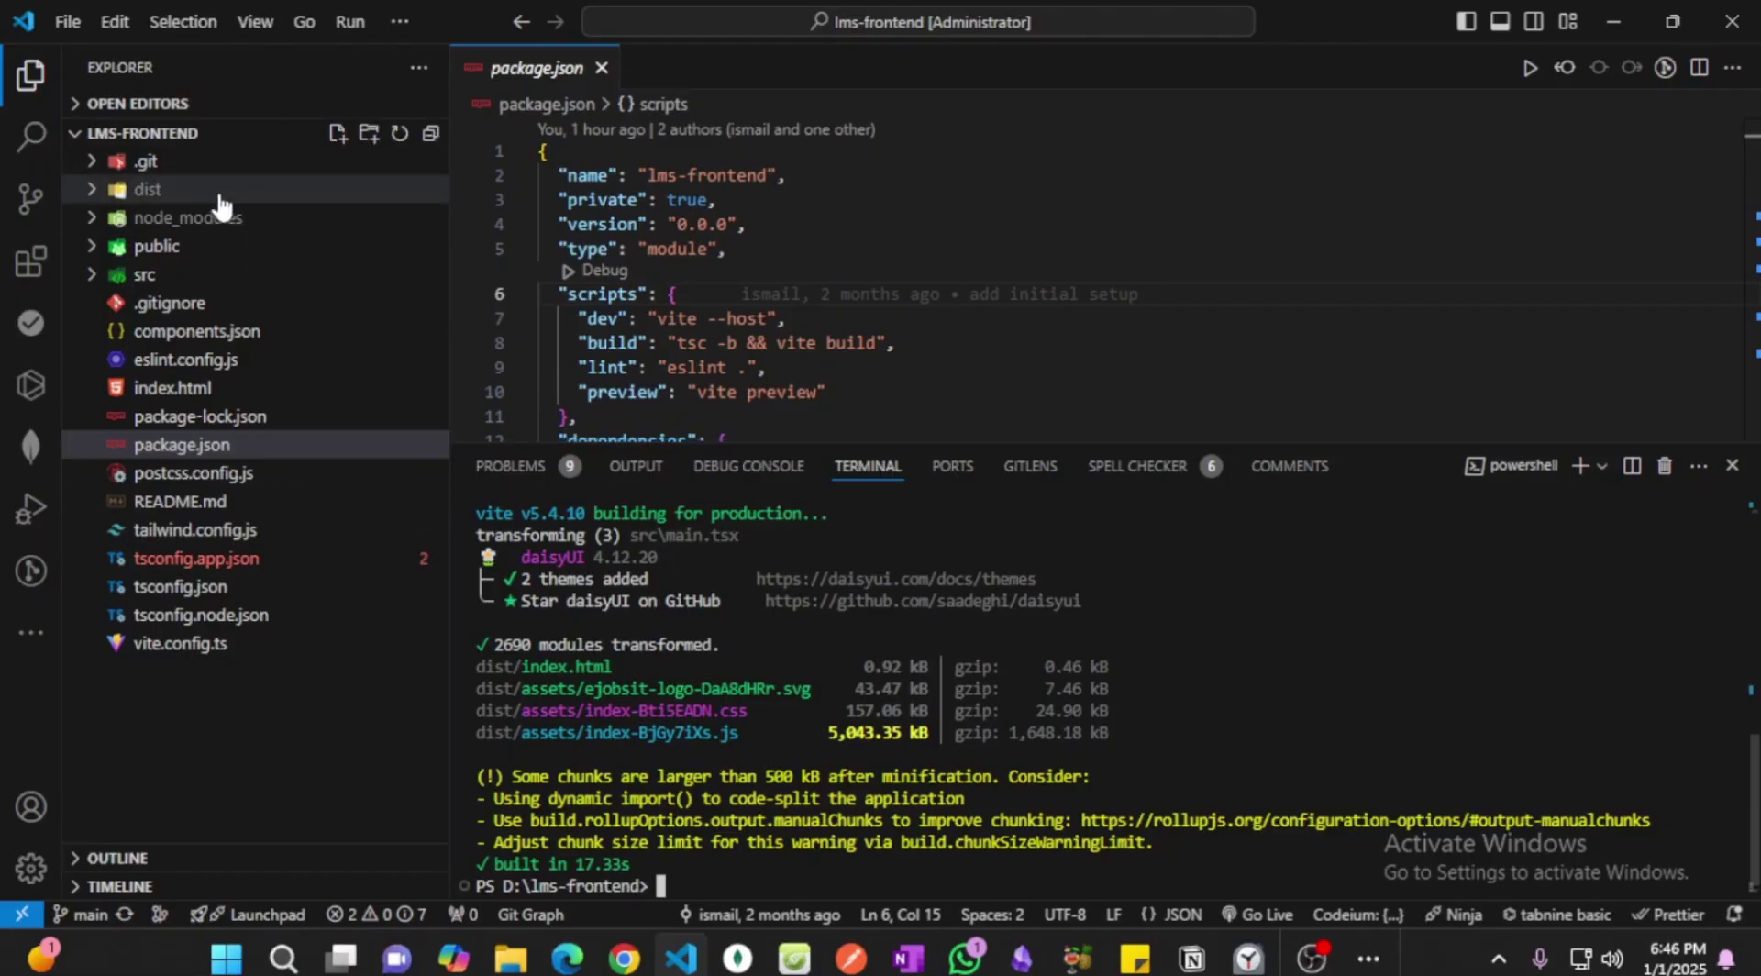
# - Check the contents of the generated dist folder and open the project folder in File Explorer with "explorer ."
pyautogui.click(188, 193)
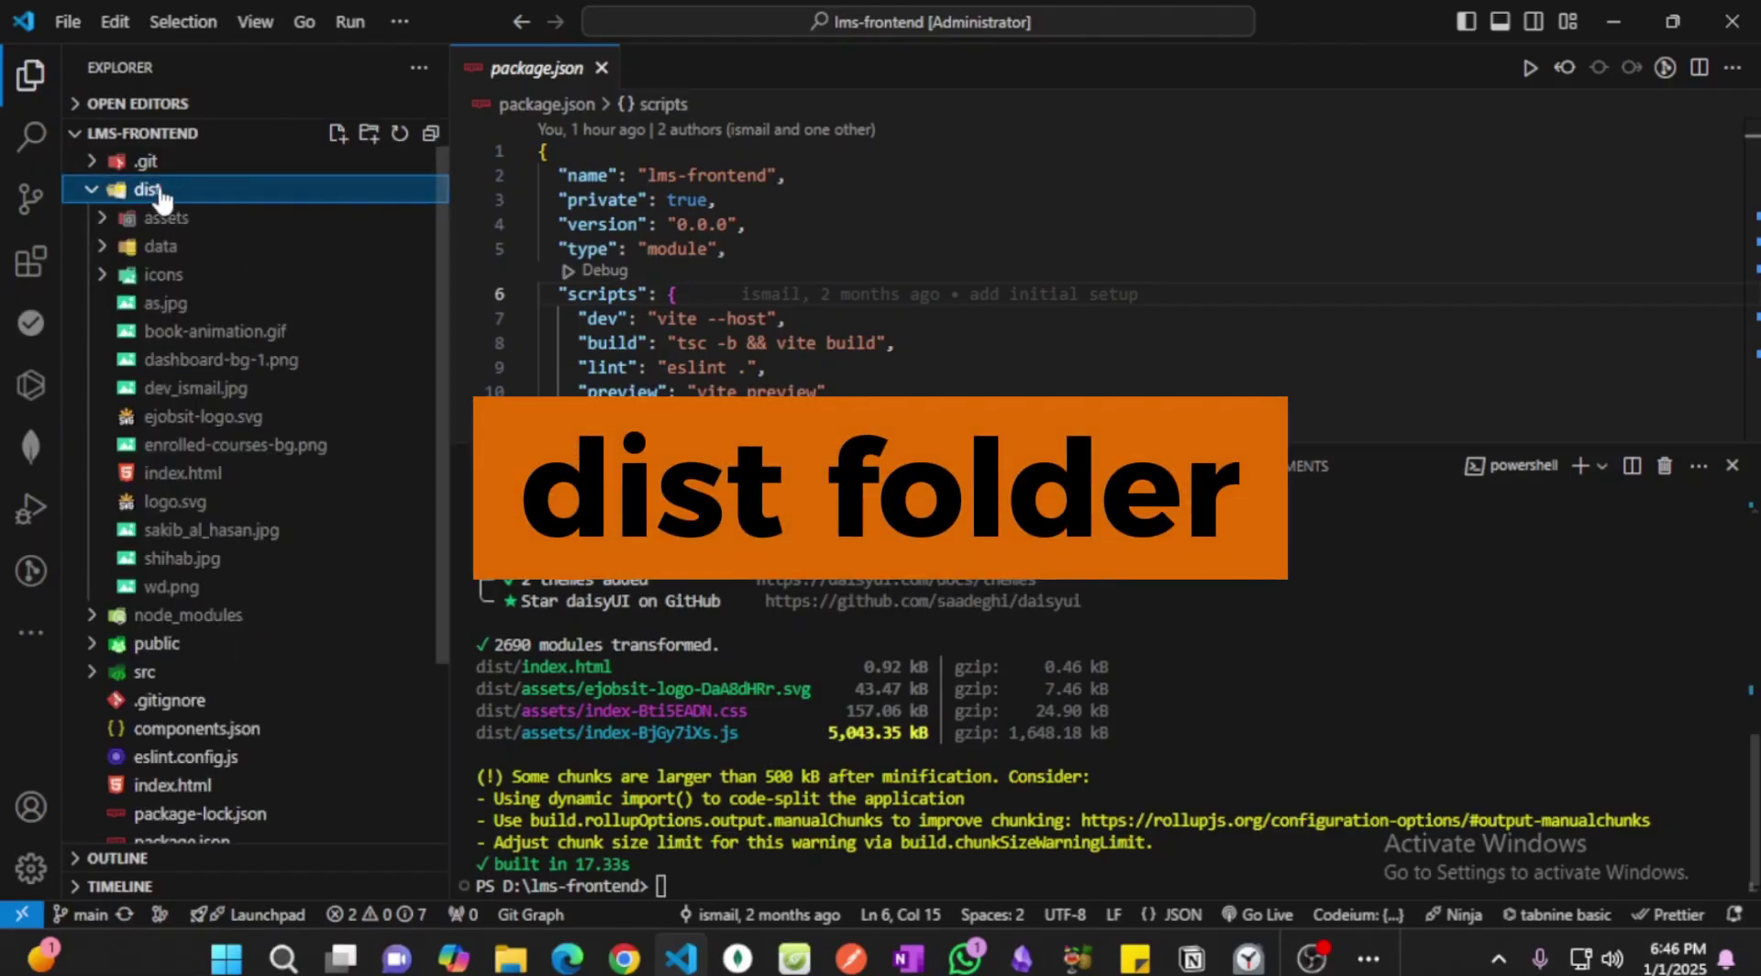
pyautogui.click(200, 193)
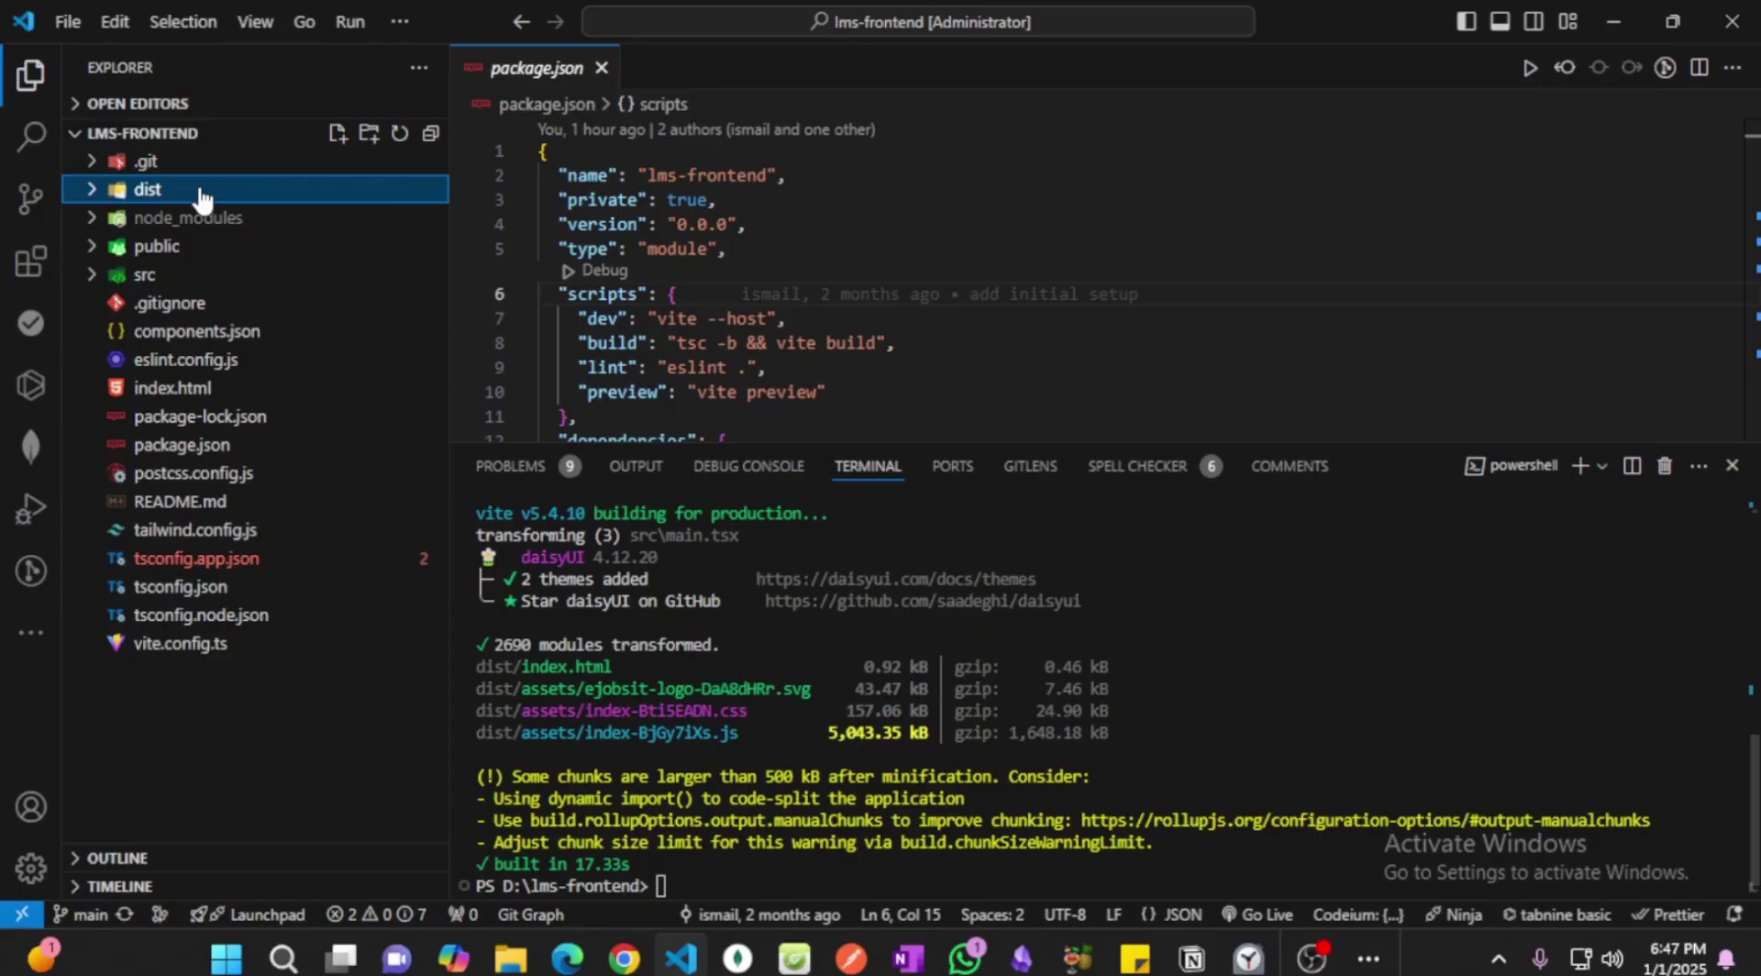
pyautogui.click(1485, 757)
pyautogui.write('explorer .')
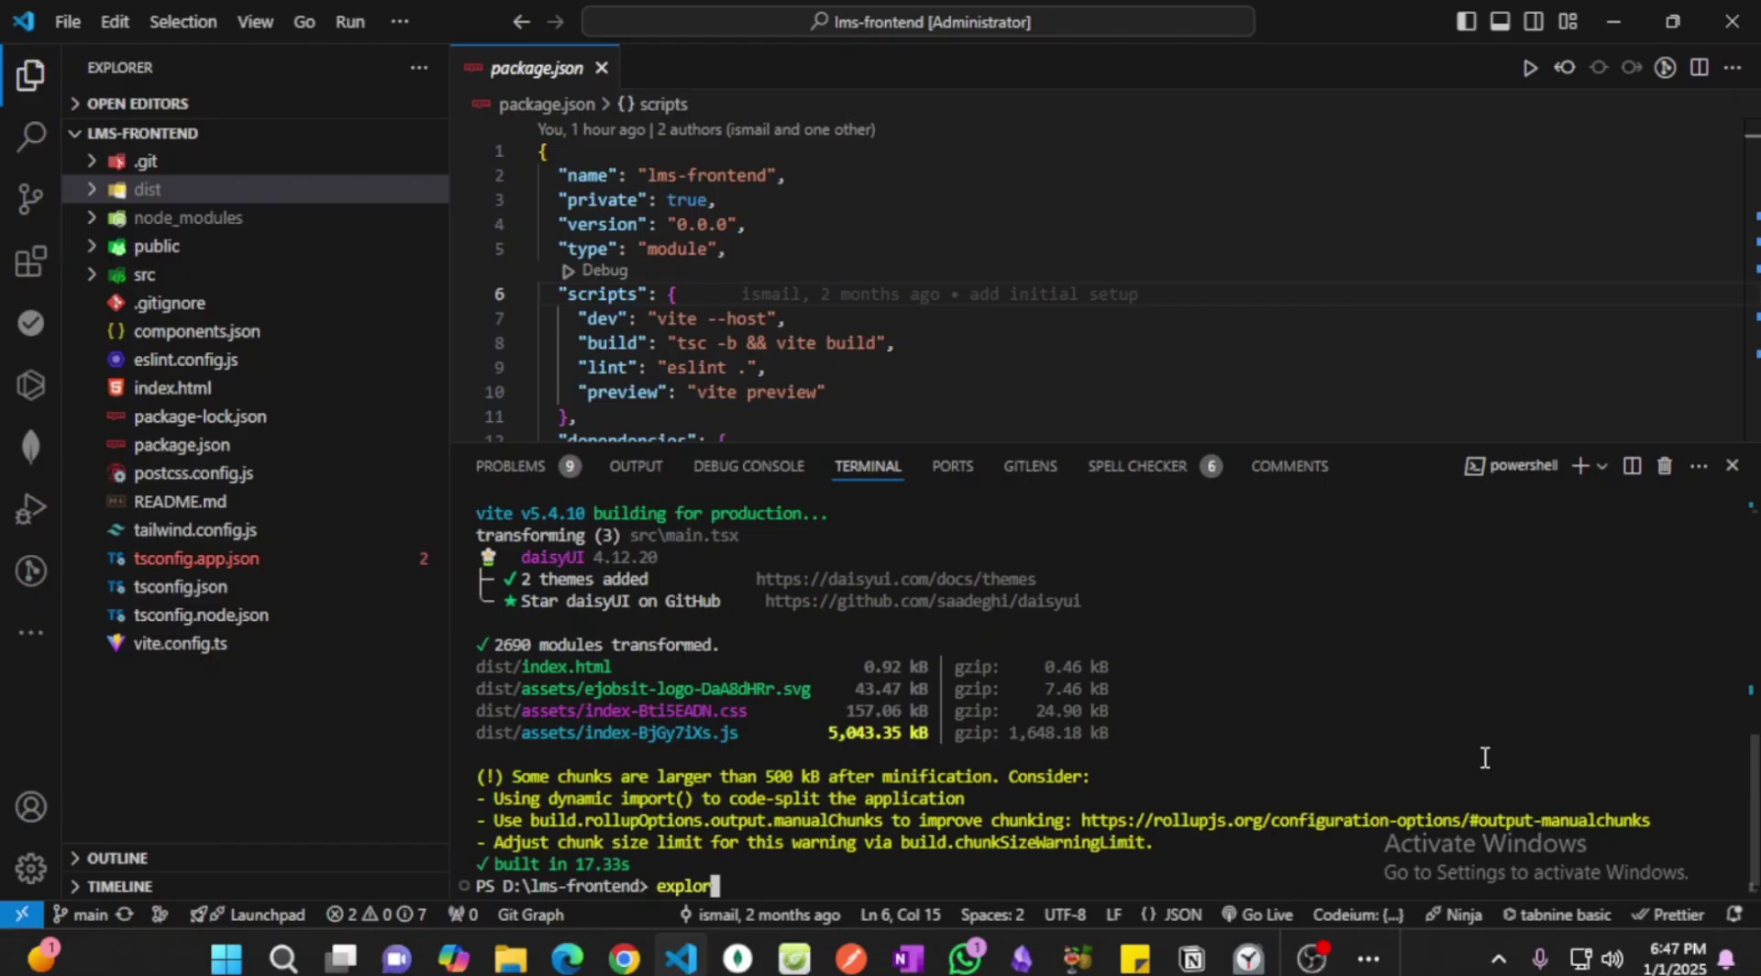
pyautogui.press('Return')
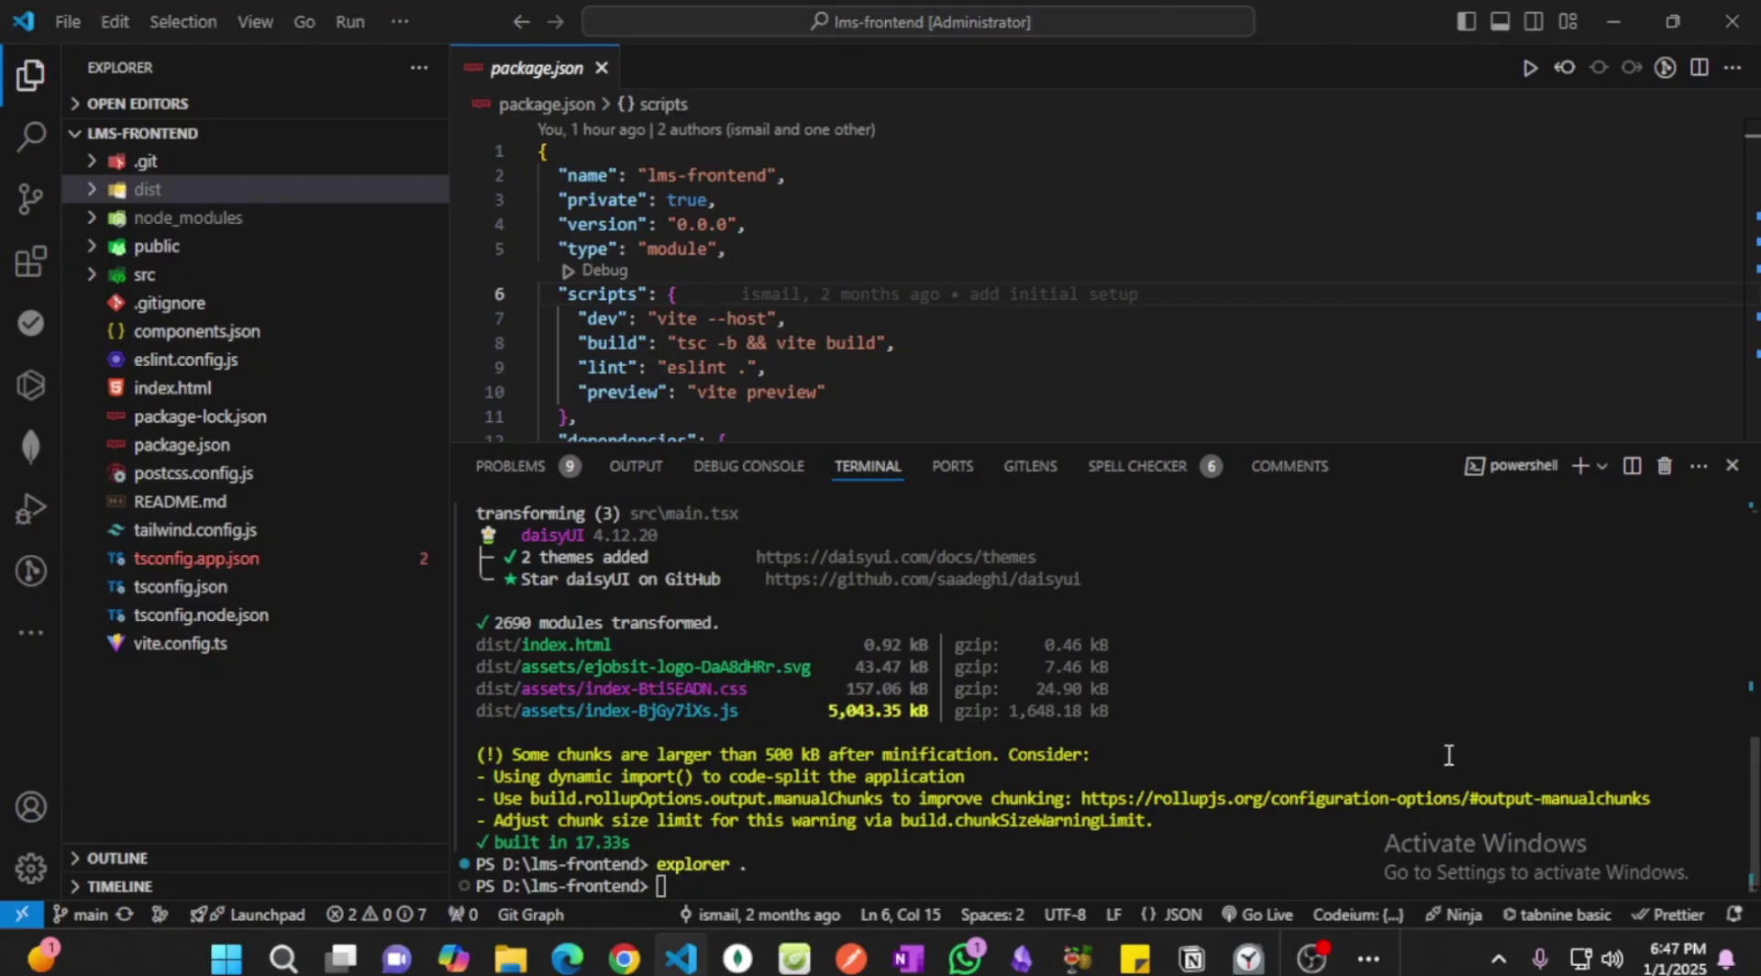
pyautogui.click(1220, 20)
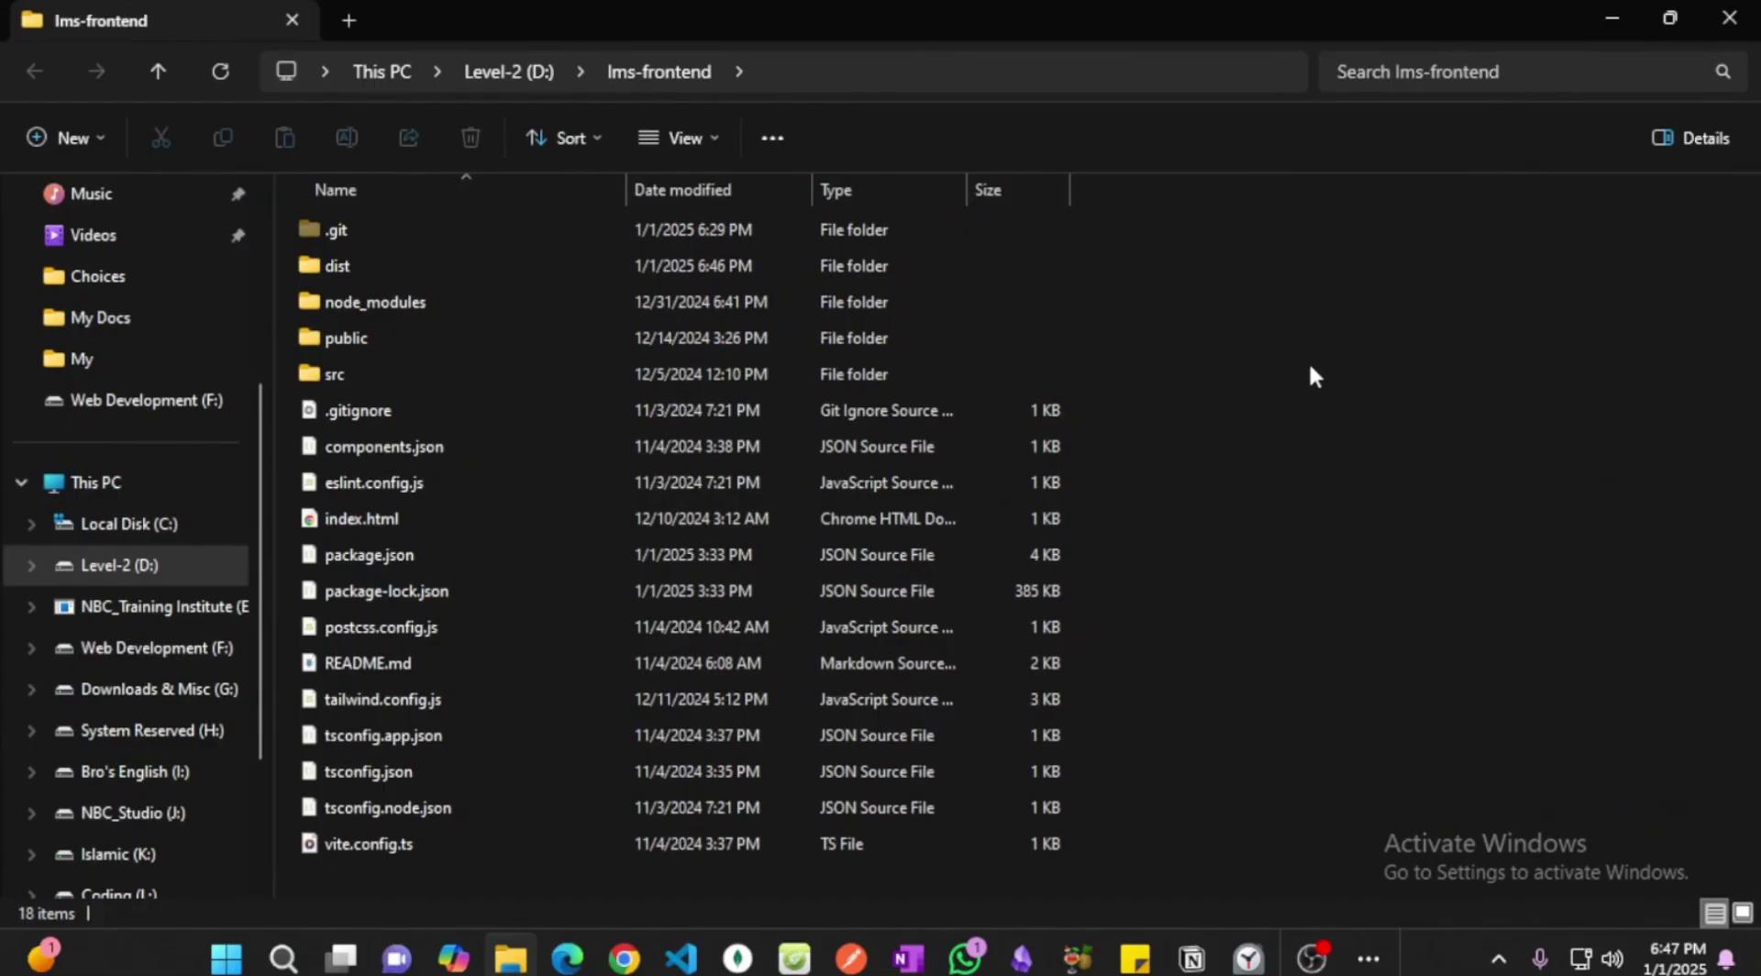
# - View the files inside the dist folder and return to the lms-frontend folder
pyautogui.click(472, 269)
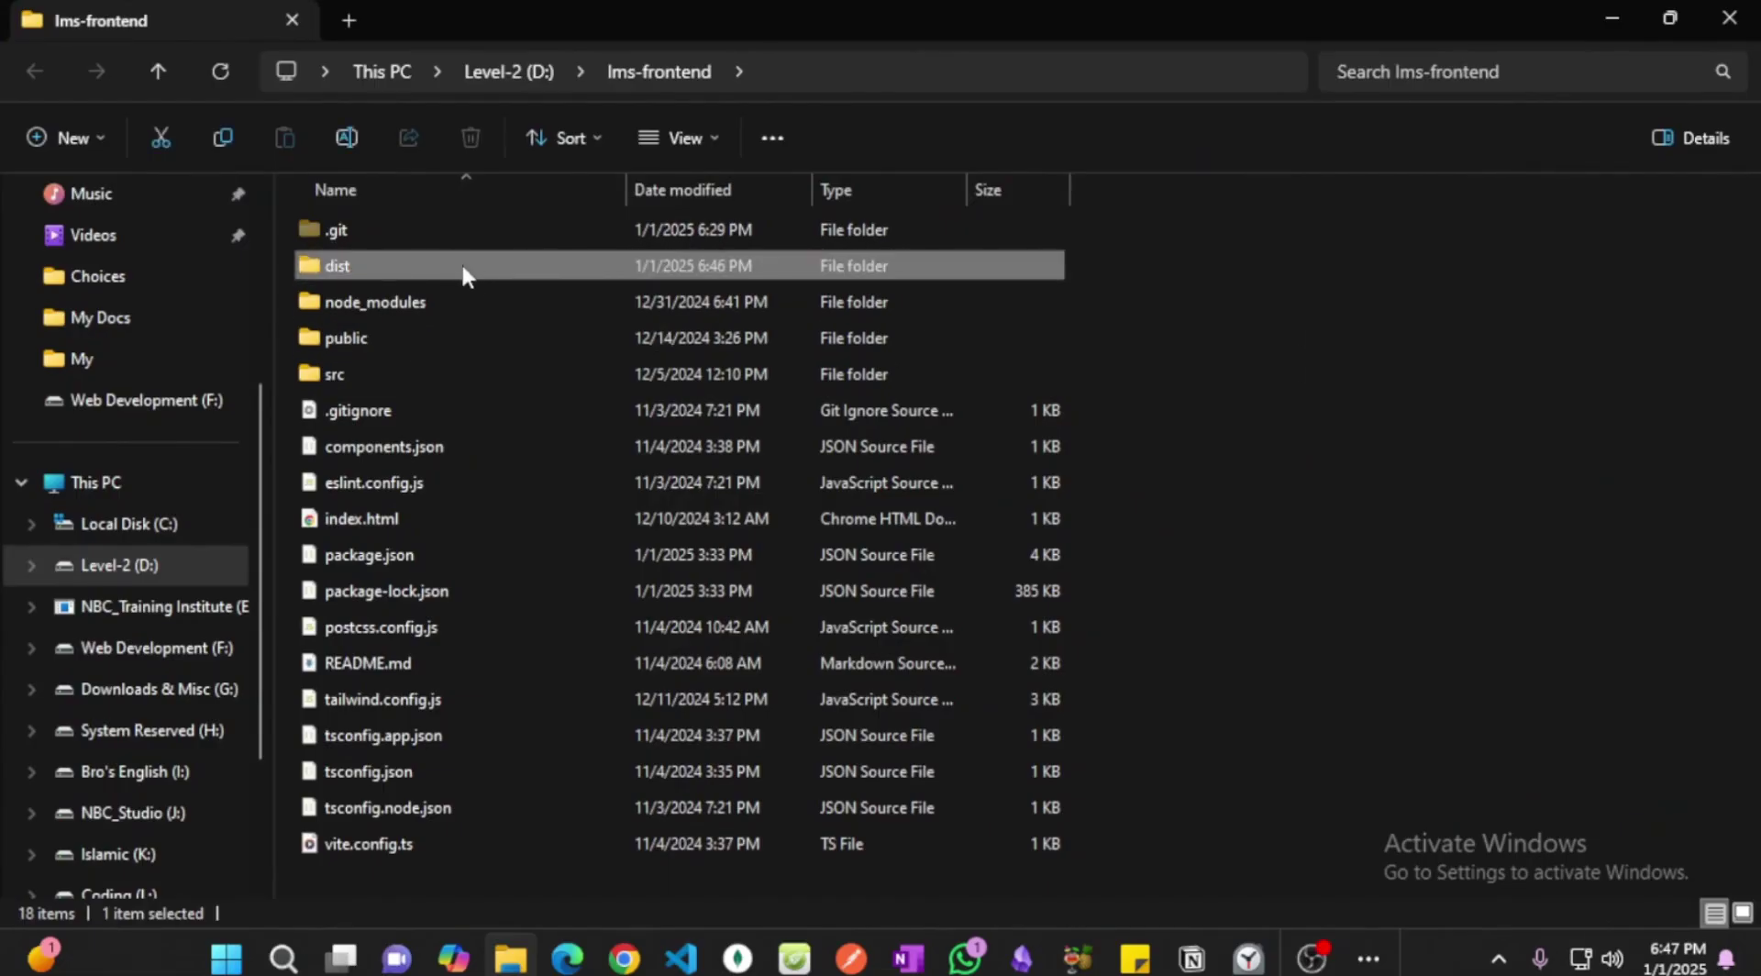
pyautogui.doubleClick(396, 268)
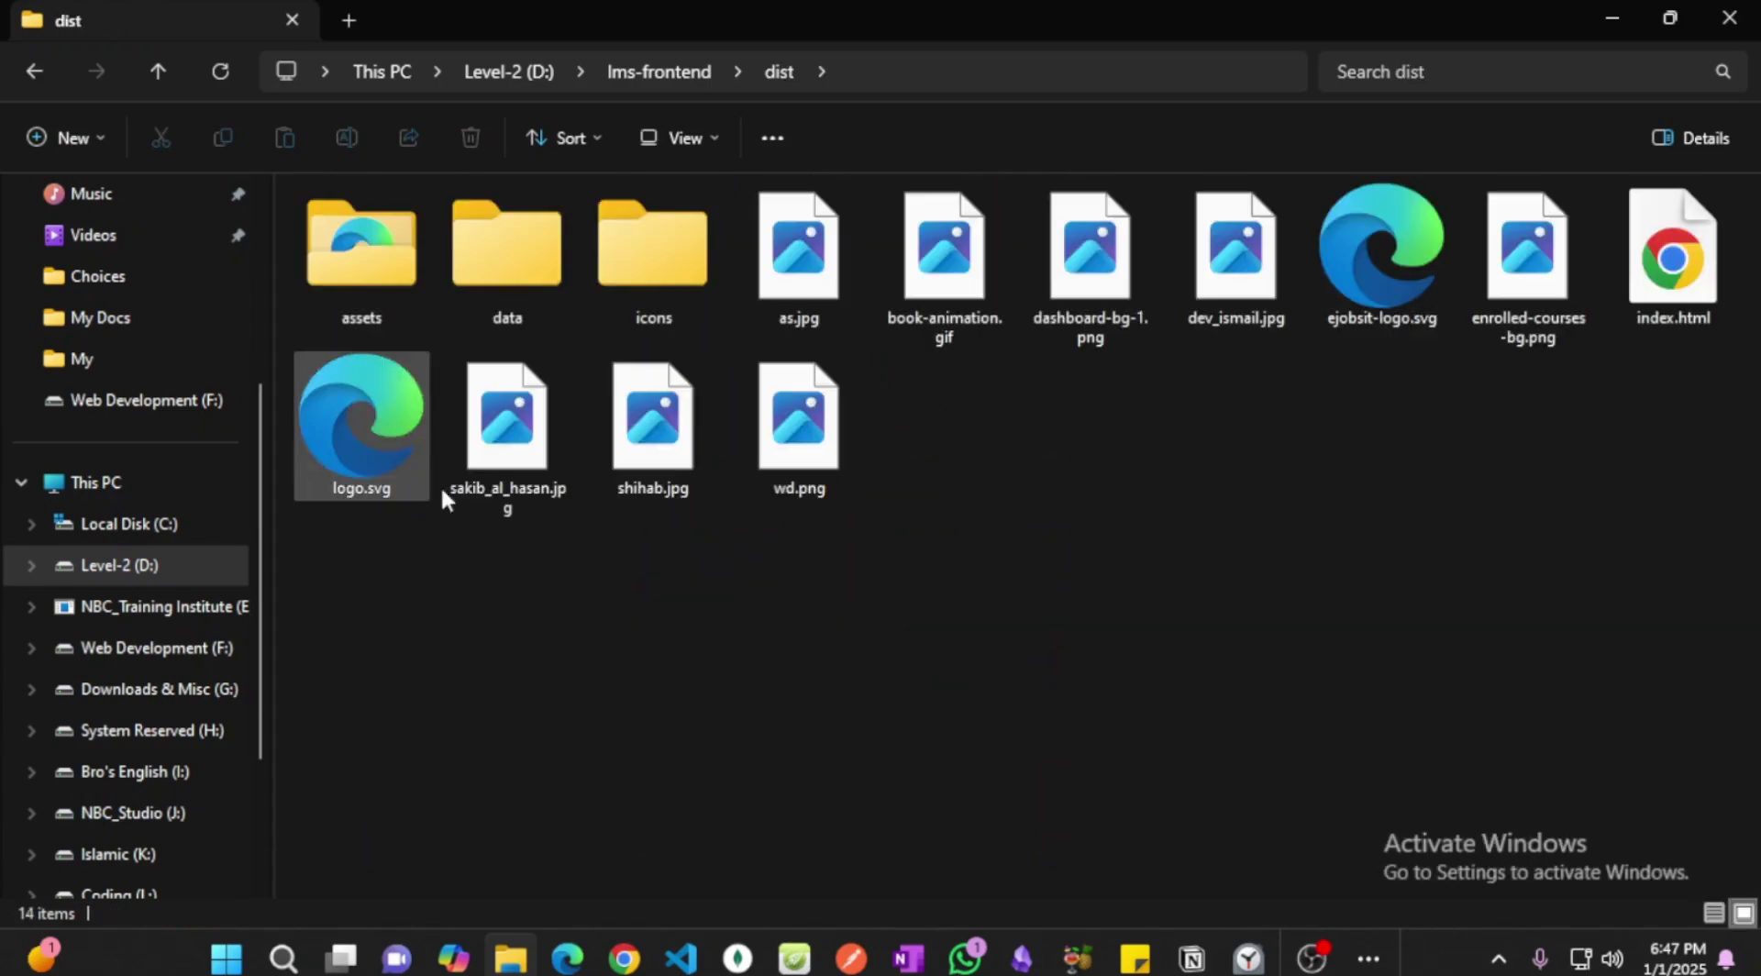
pyautogui.hotkey('ctrl', 'a')
pyautogui.click(1132, 542)
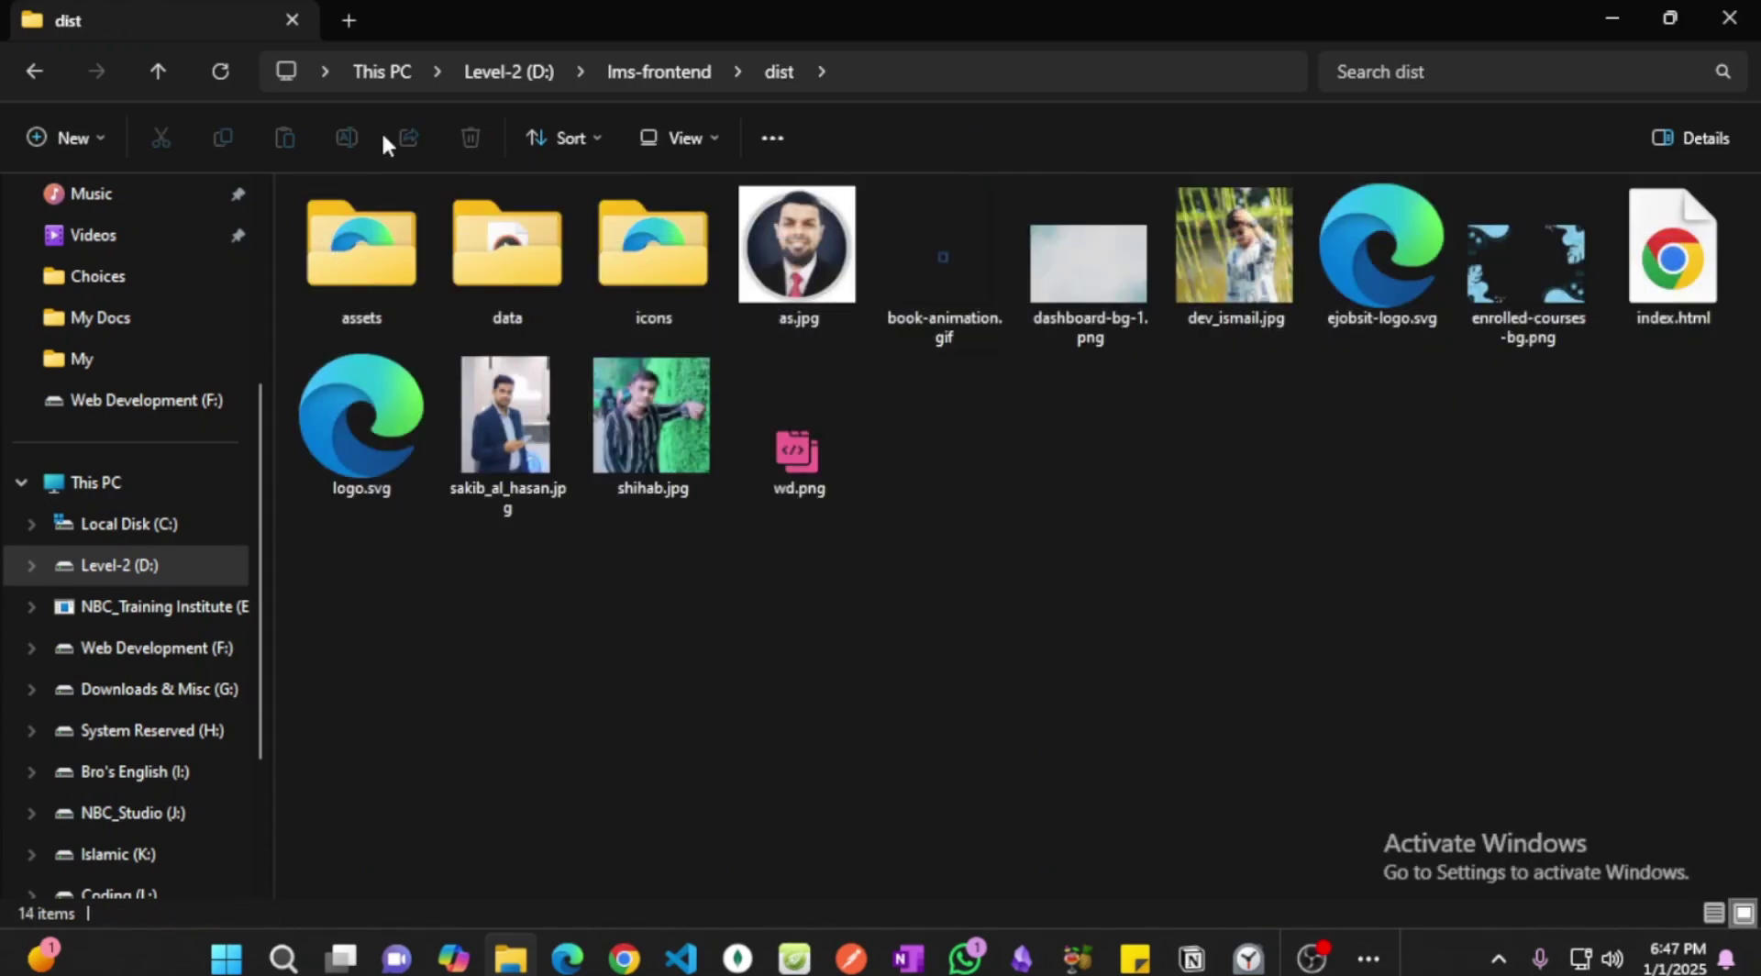
pyautogui.click(662, 73)
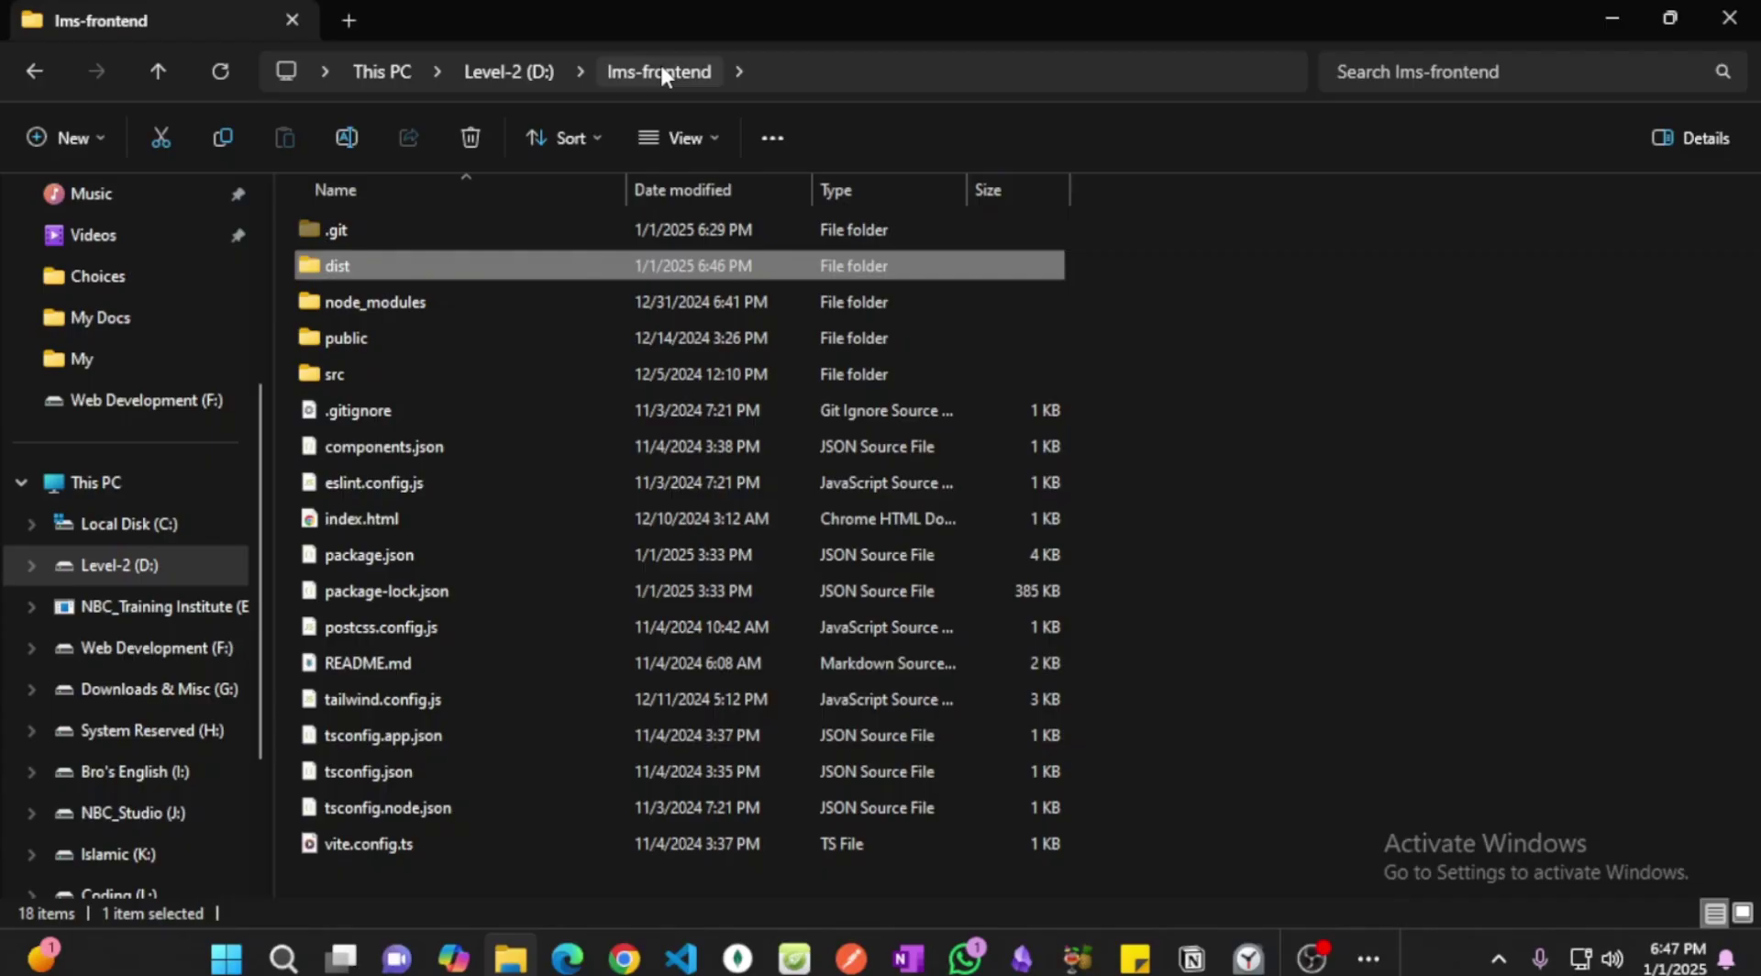
# - Compress the dist folder with WinRAR into a ZIP-format archive named dist.zip and select the archive
pyautogui.rightClick(382, 257)
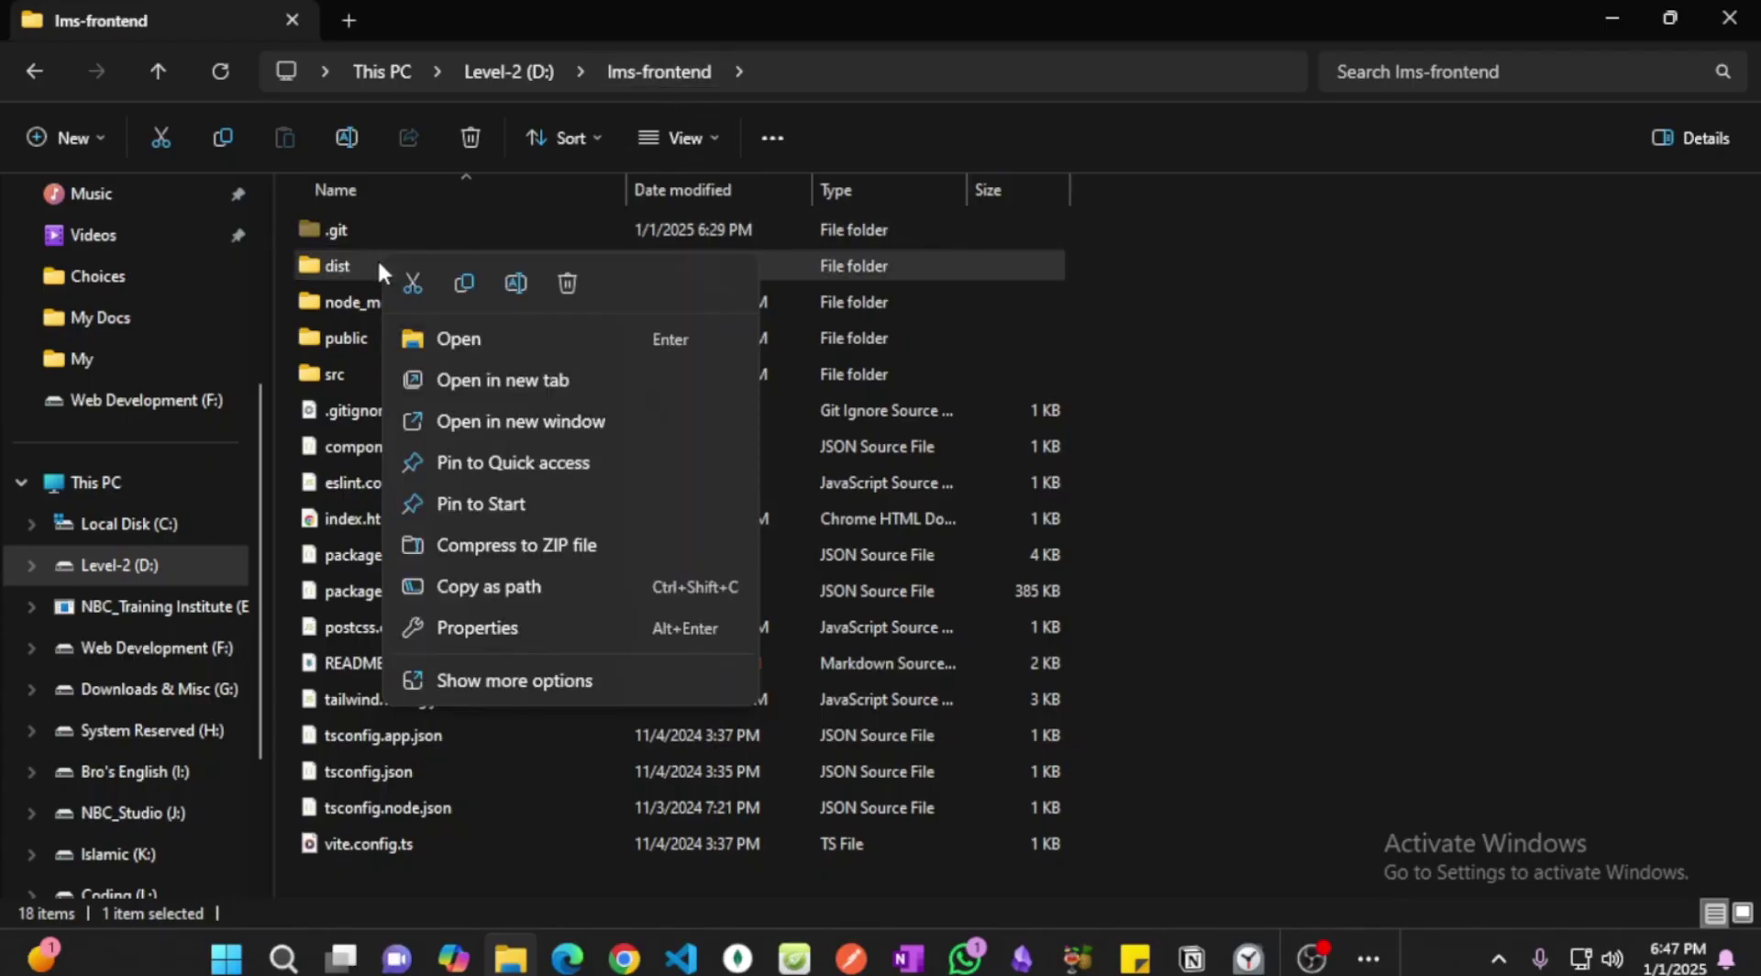
pyautogui.click(570, 683)
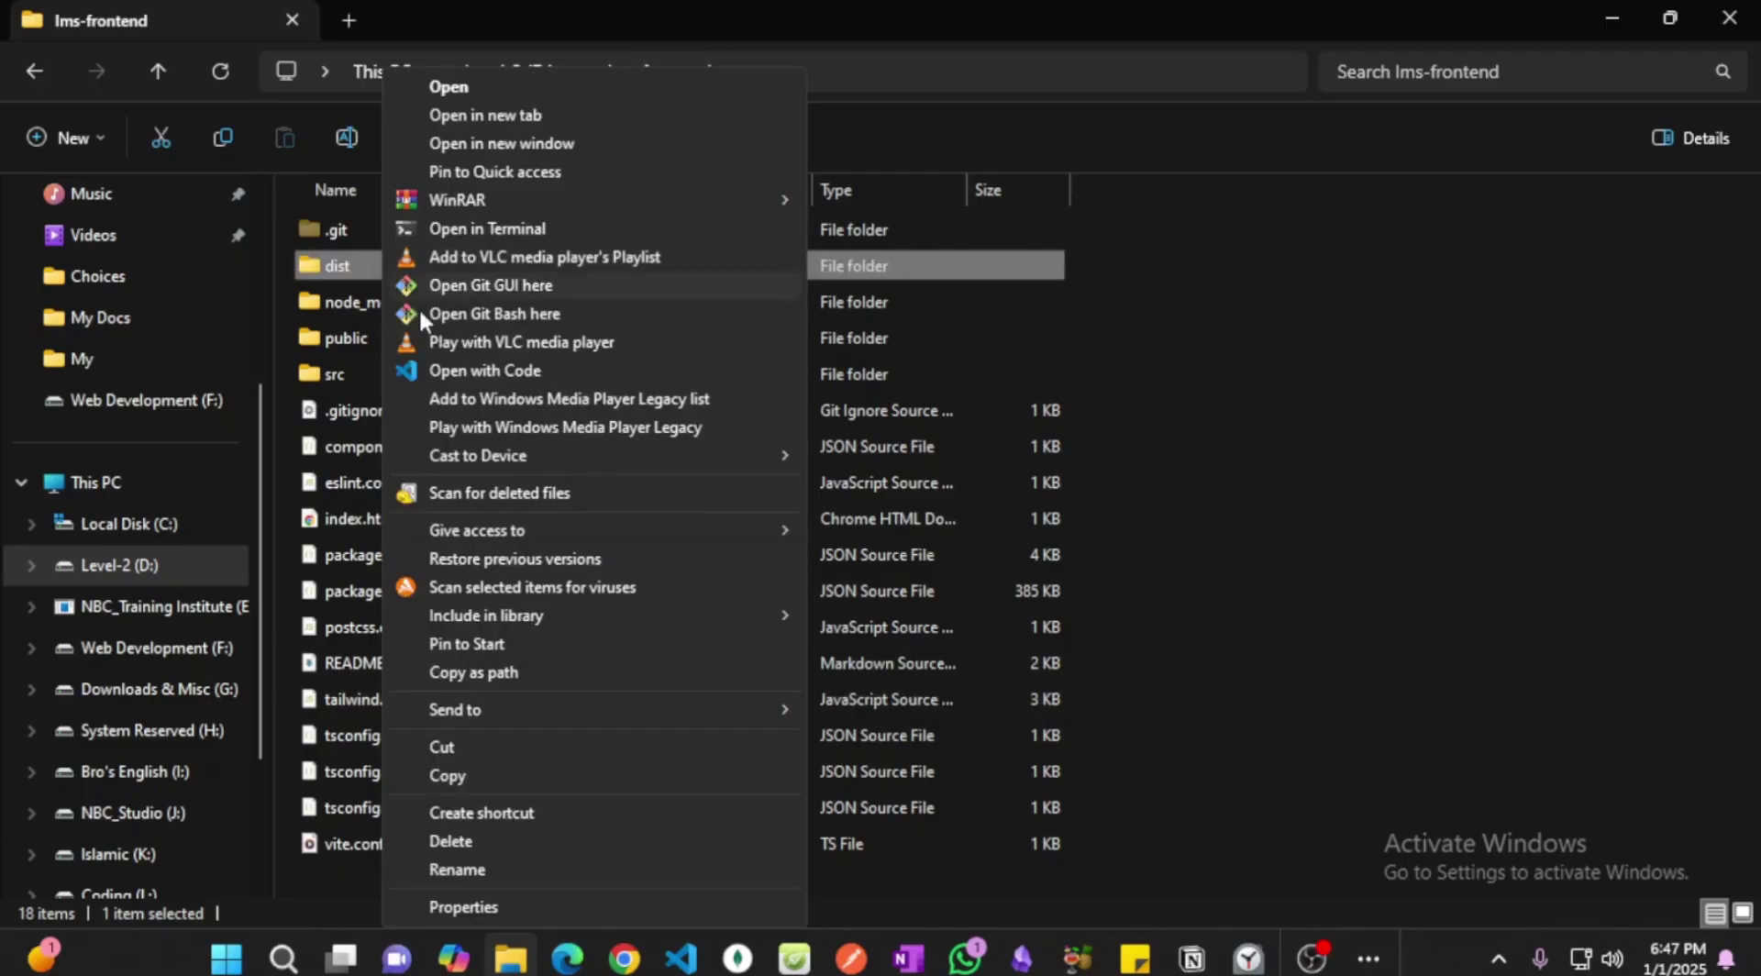
pyautogui.moveTo(487, 200)
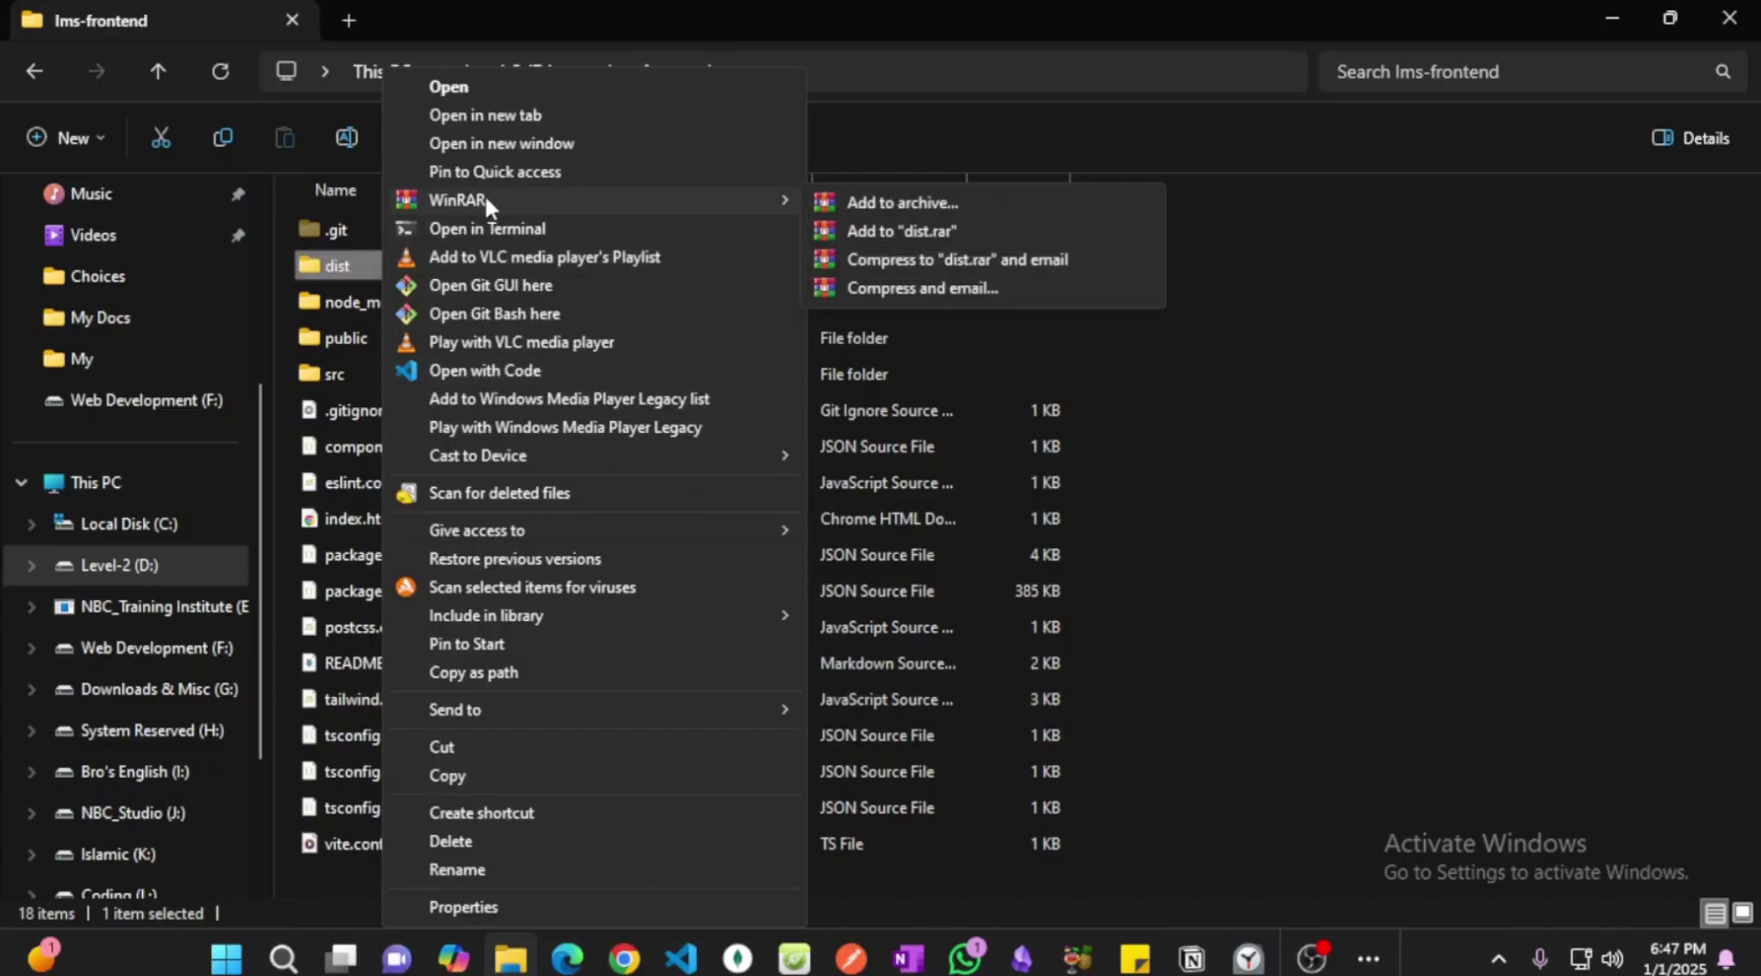
pyautogui.click(977, 202)
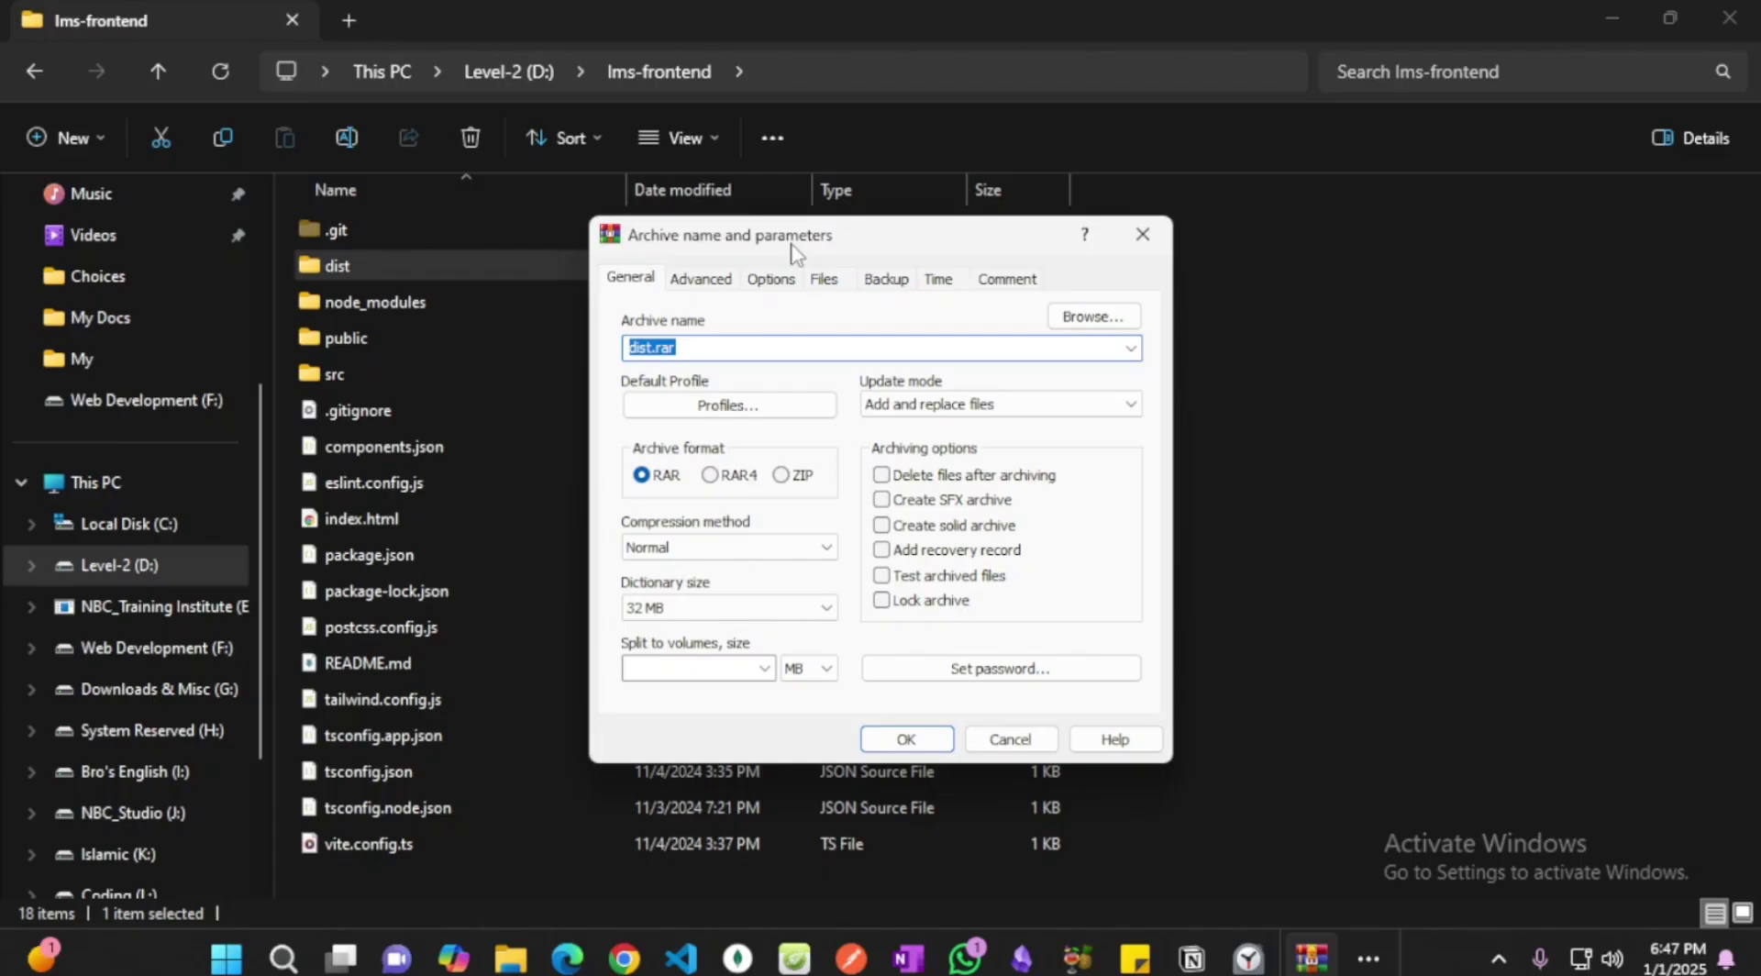
pyautogui.moveTo(794, 246); pyautogui.dragTo(1035, 267)
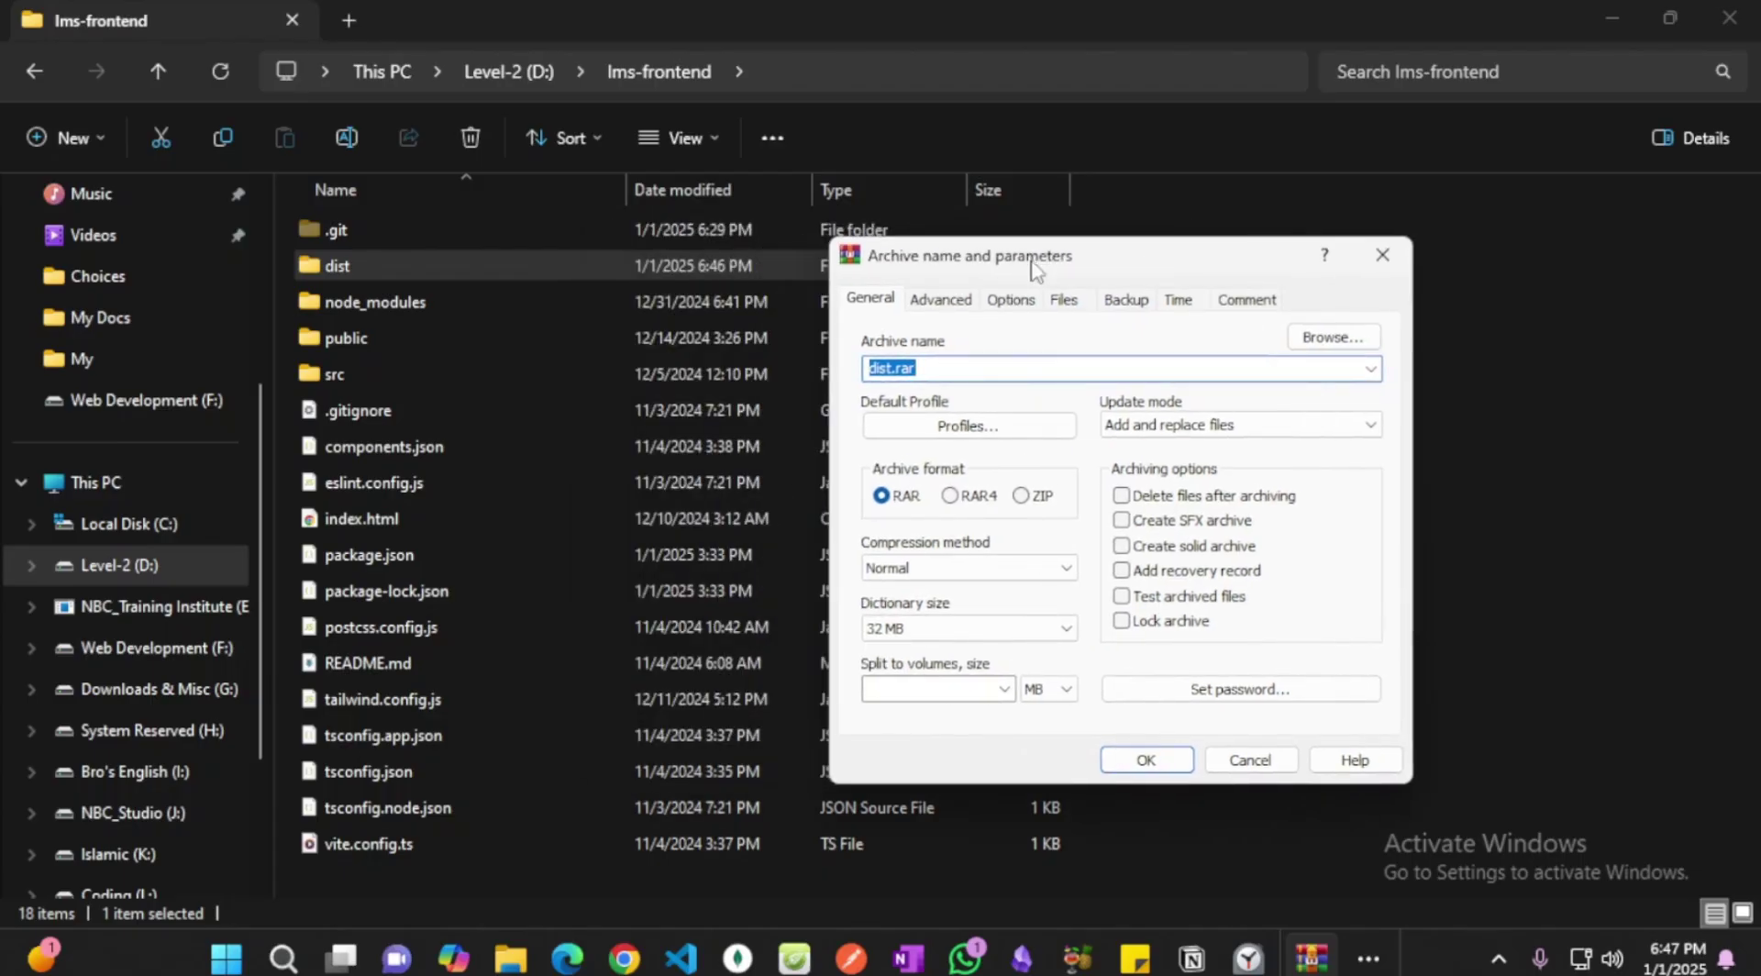
pyautogui.click(1034, 497)
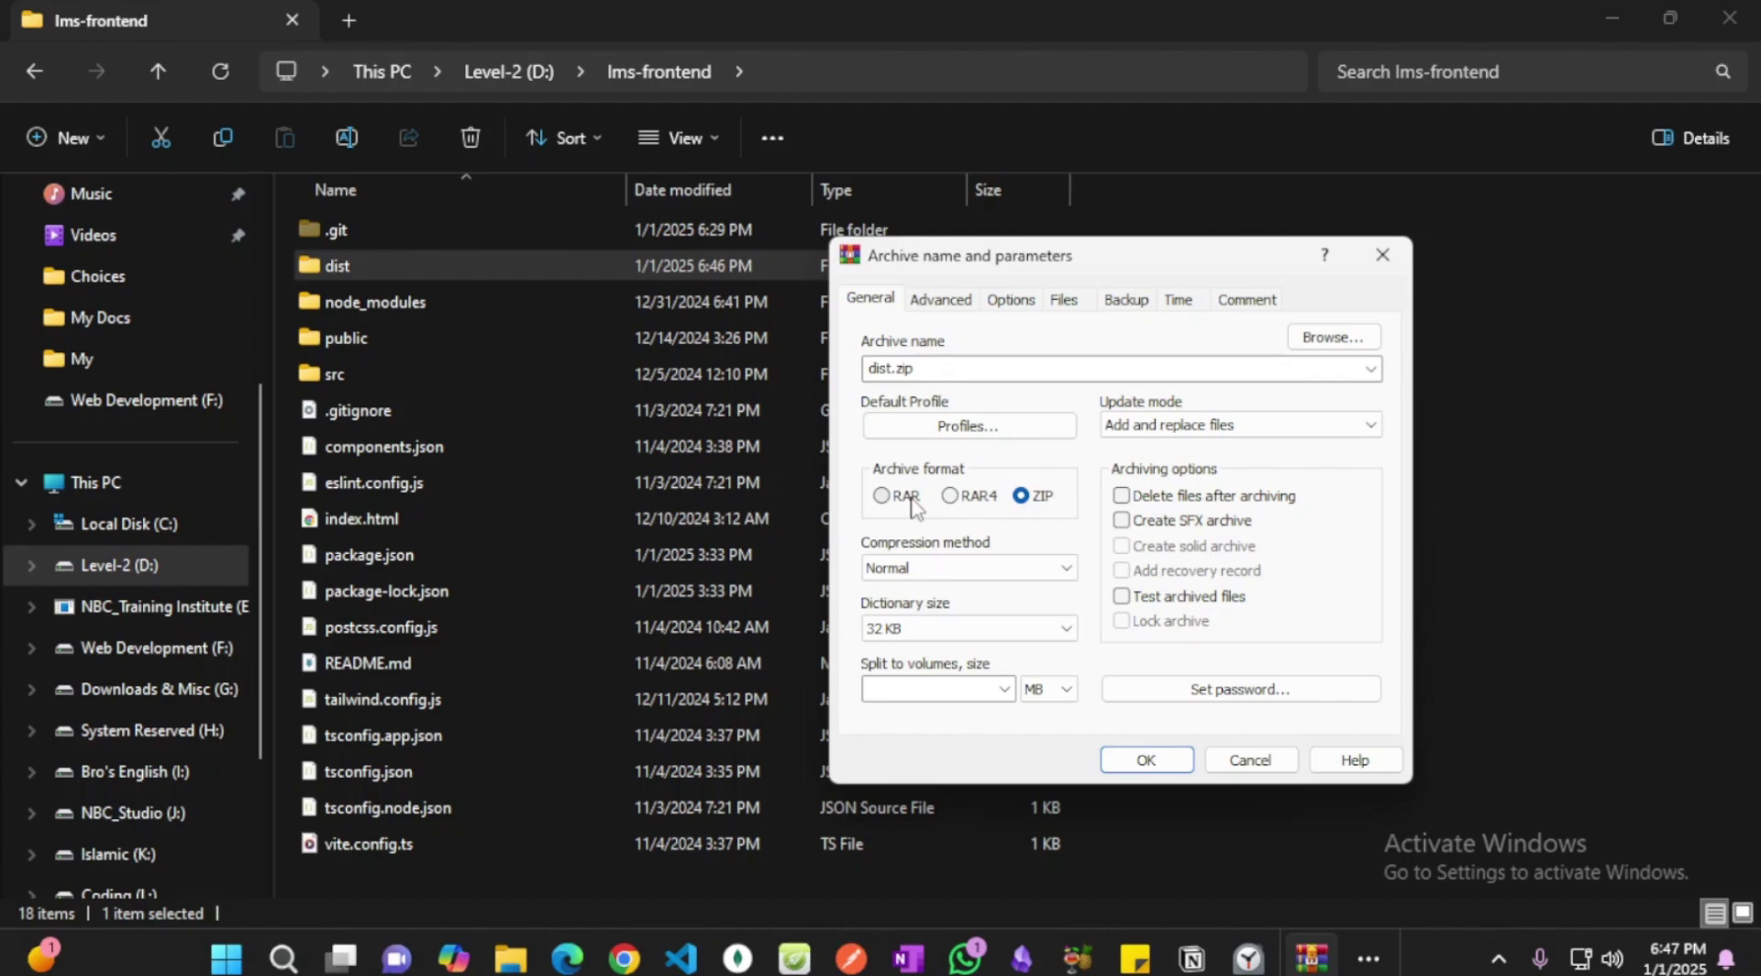
pyautogui.click(954, 368)
pyautogui.click(933, 365)
pyautogui.doubleClick(955, 368)
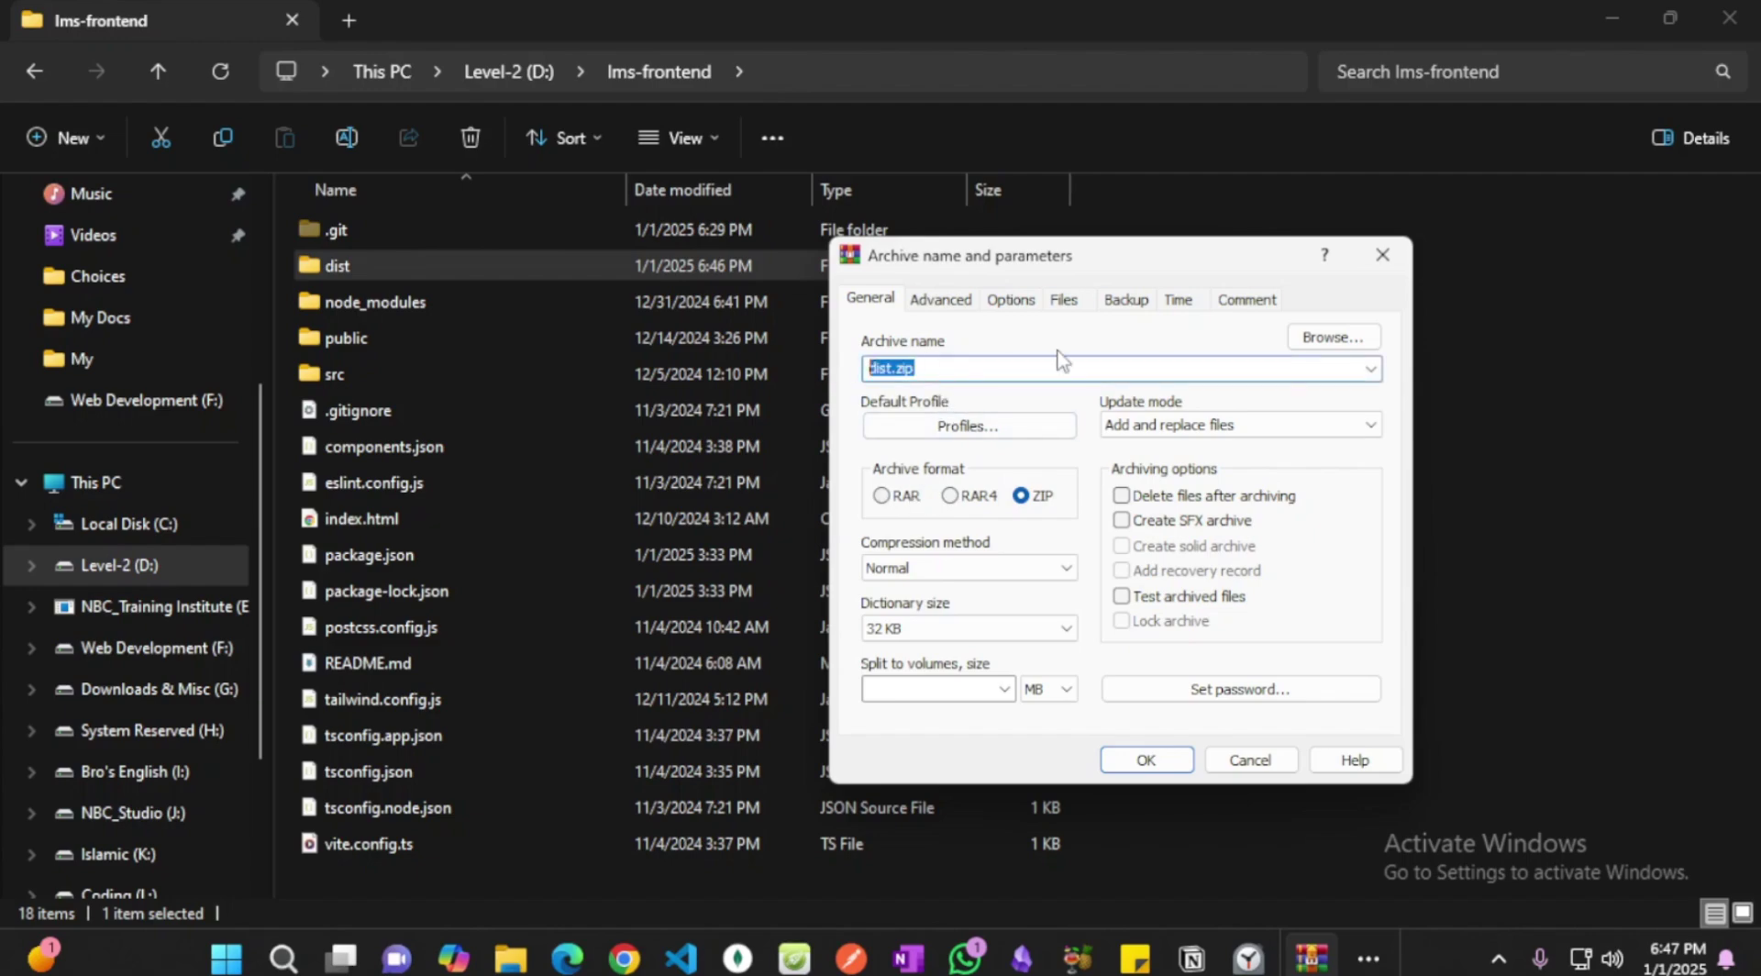
pyautogui.click(1155, 760)
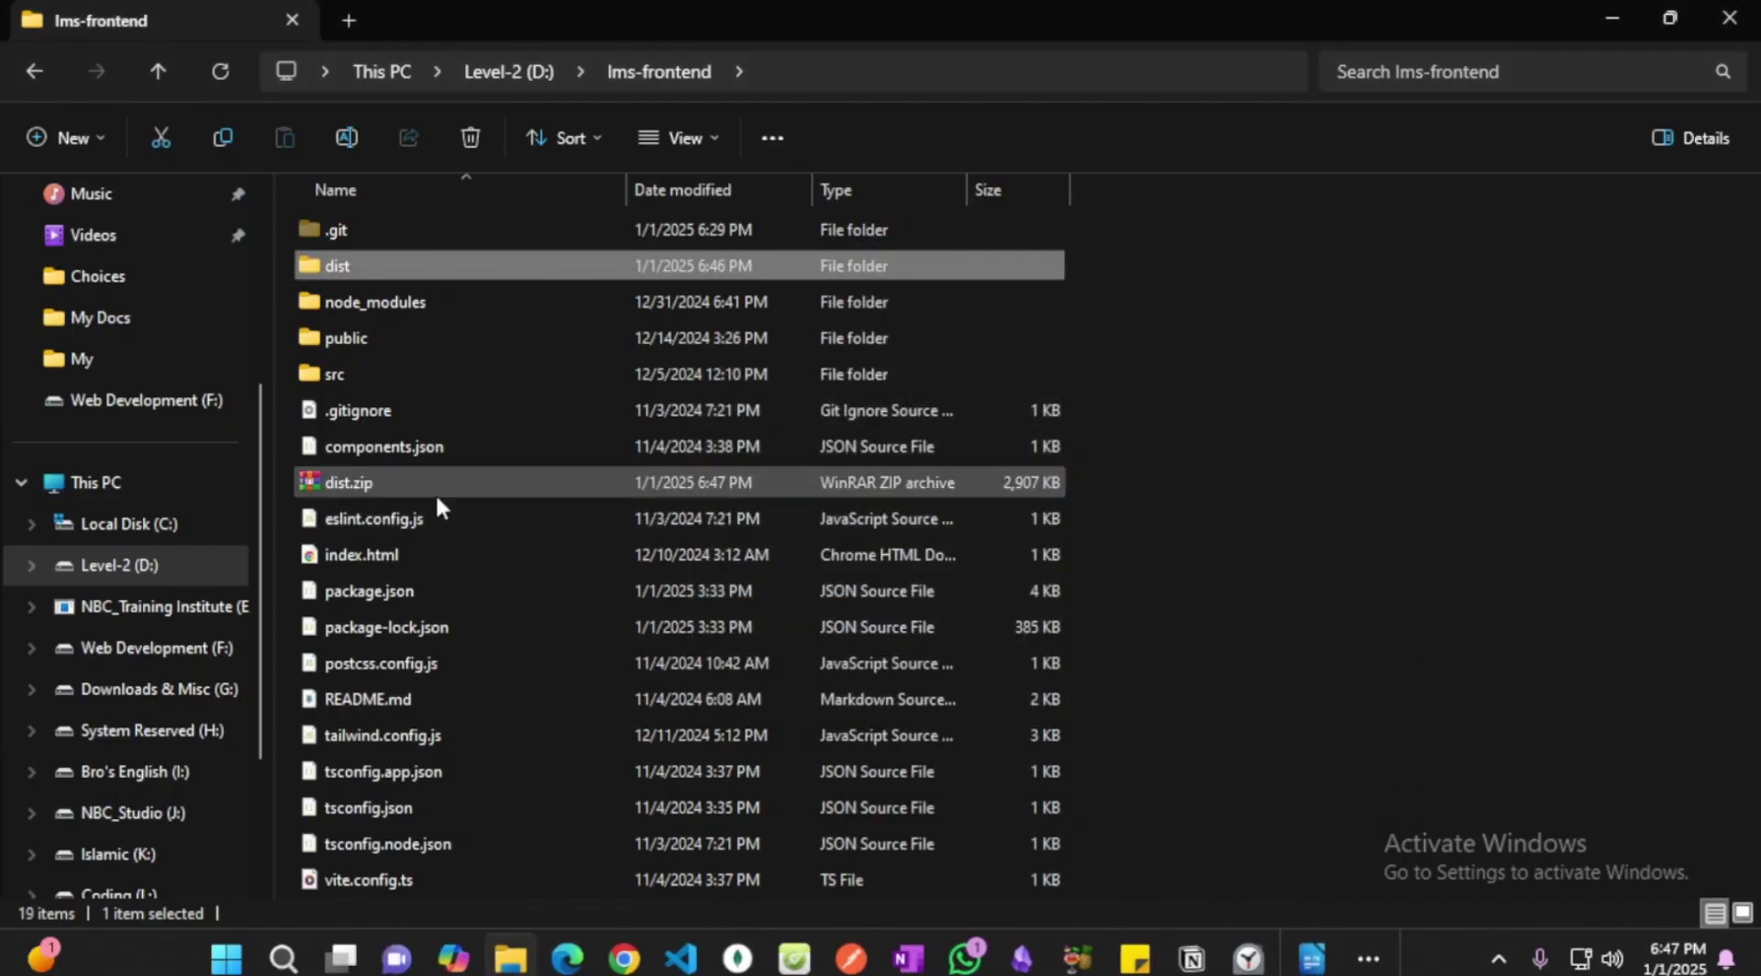
pyautogui.click(437, 500)
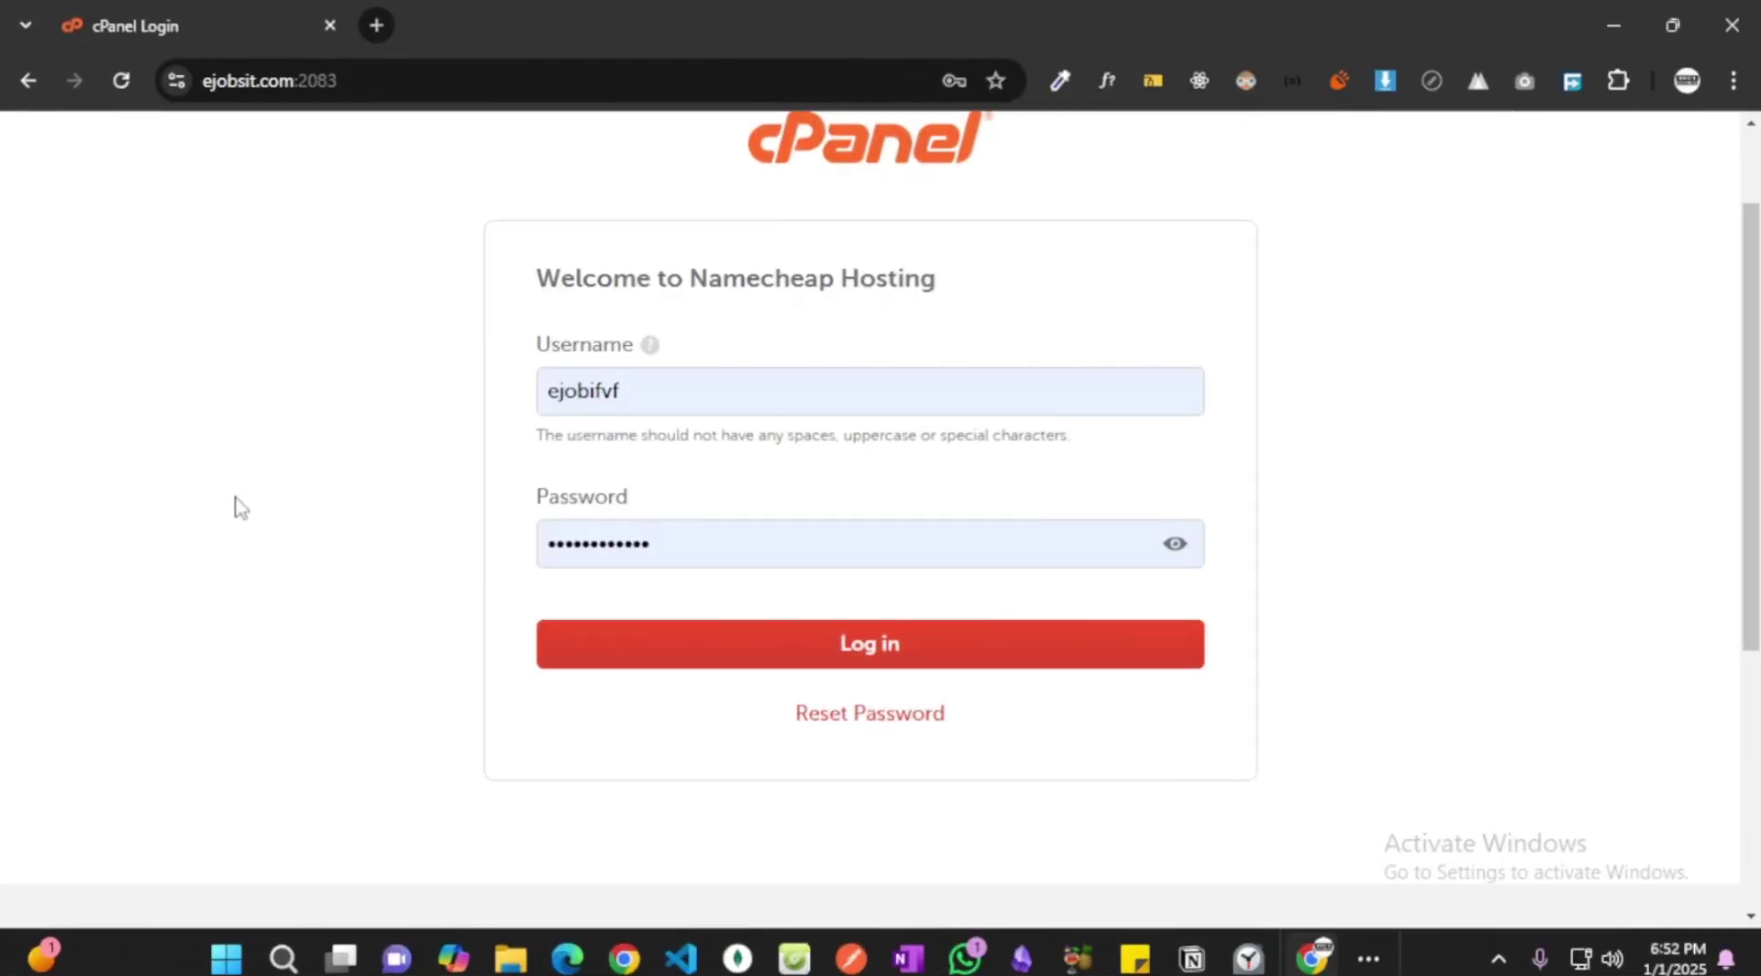
# - Log in to the hosting cPanel in the browser with the prefilled credentials and open its File Manager
pyautogui.scroll(2, 240, 507)
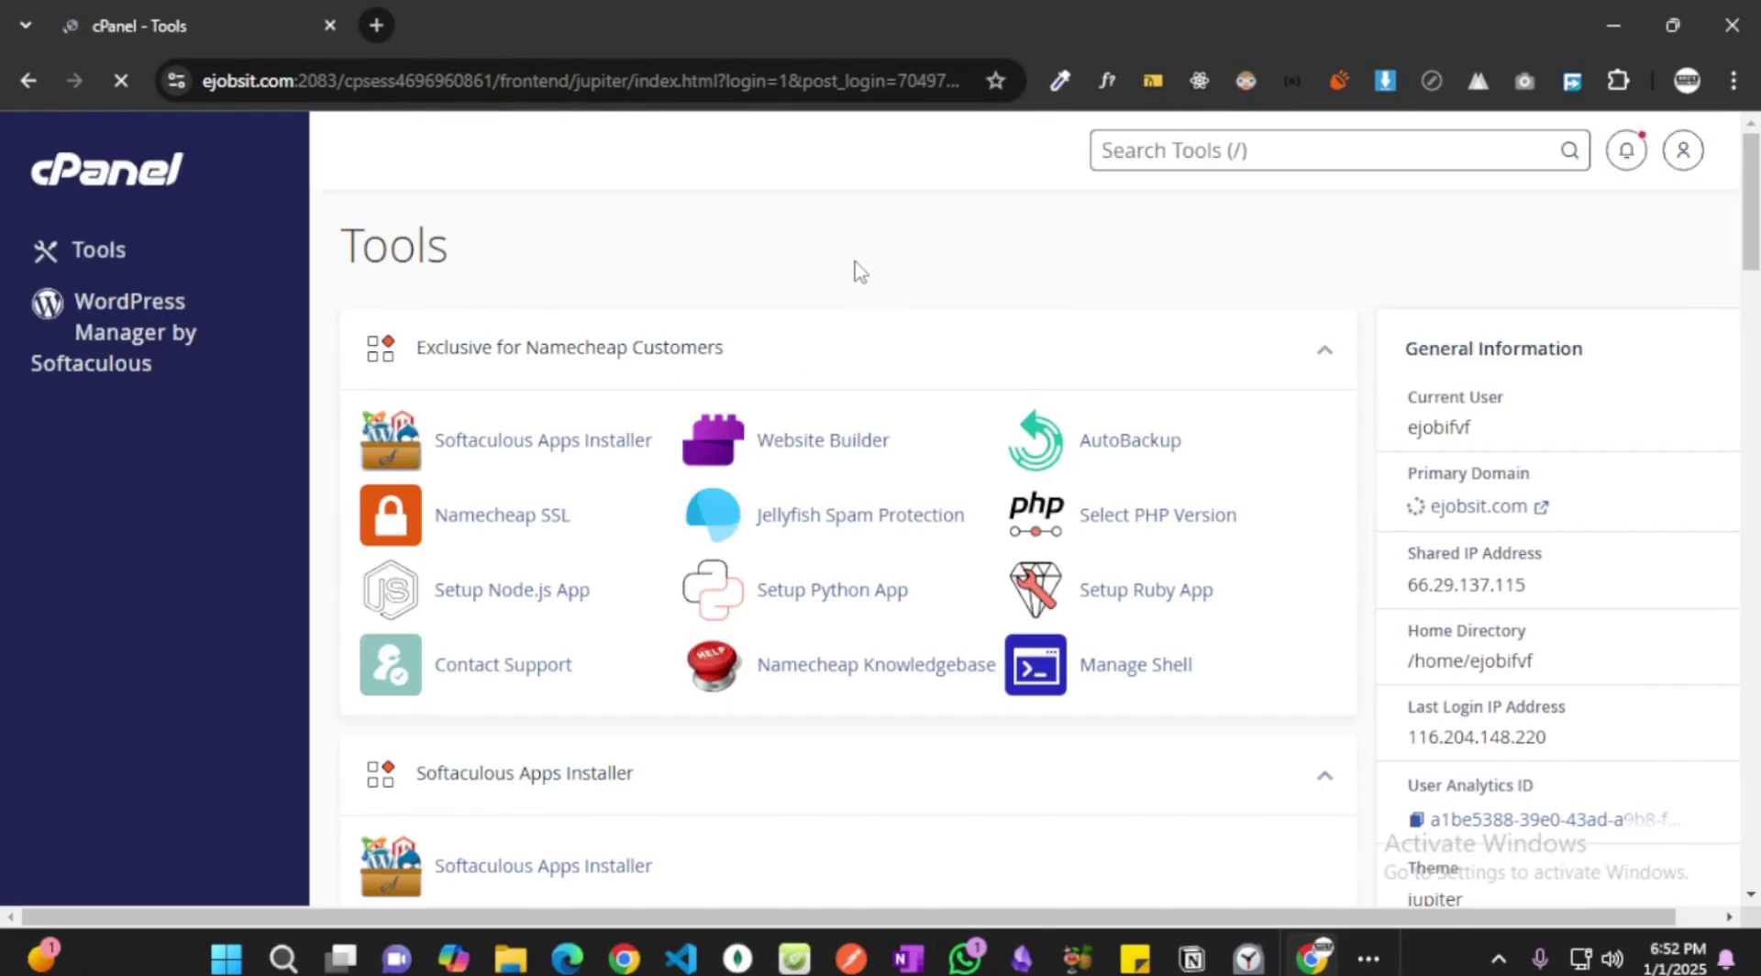
pyautogui.scroll(-4, 853, 268)
pyautogui.scroll(-5, 728, 489)
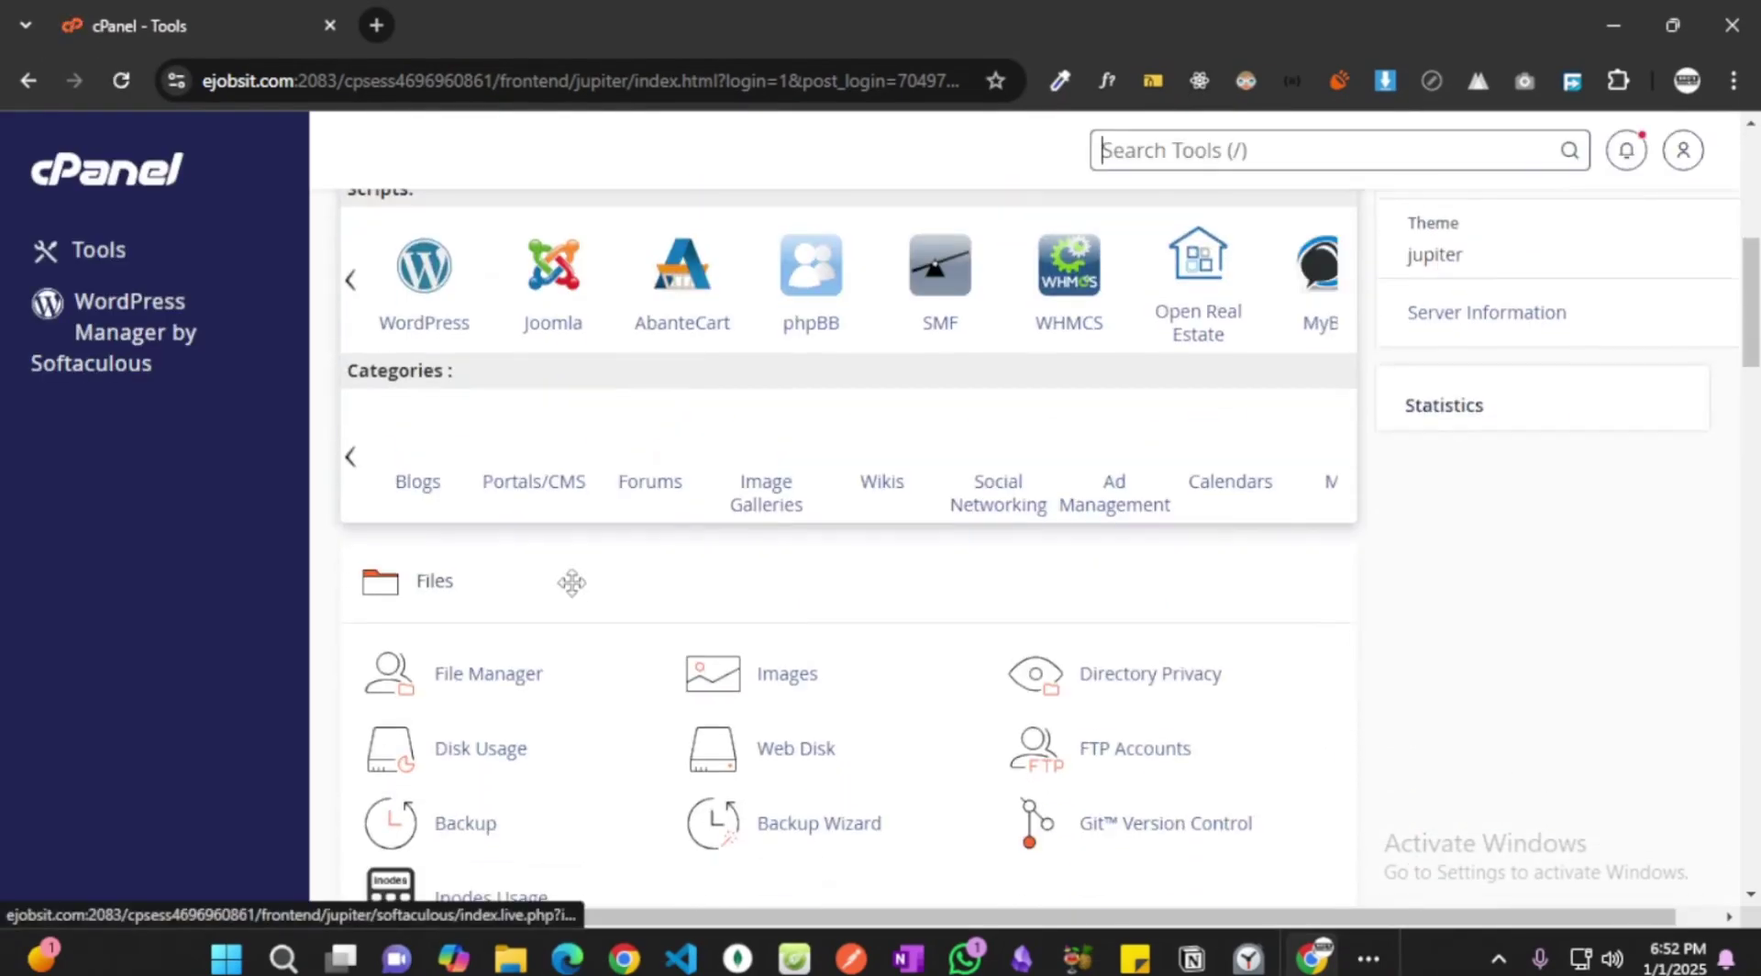
pyautogui.click(474, 422)
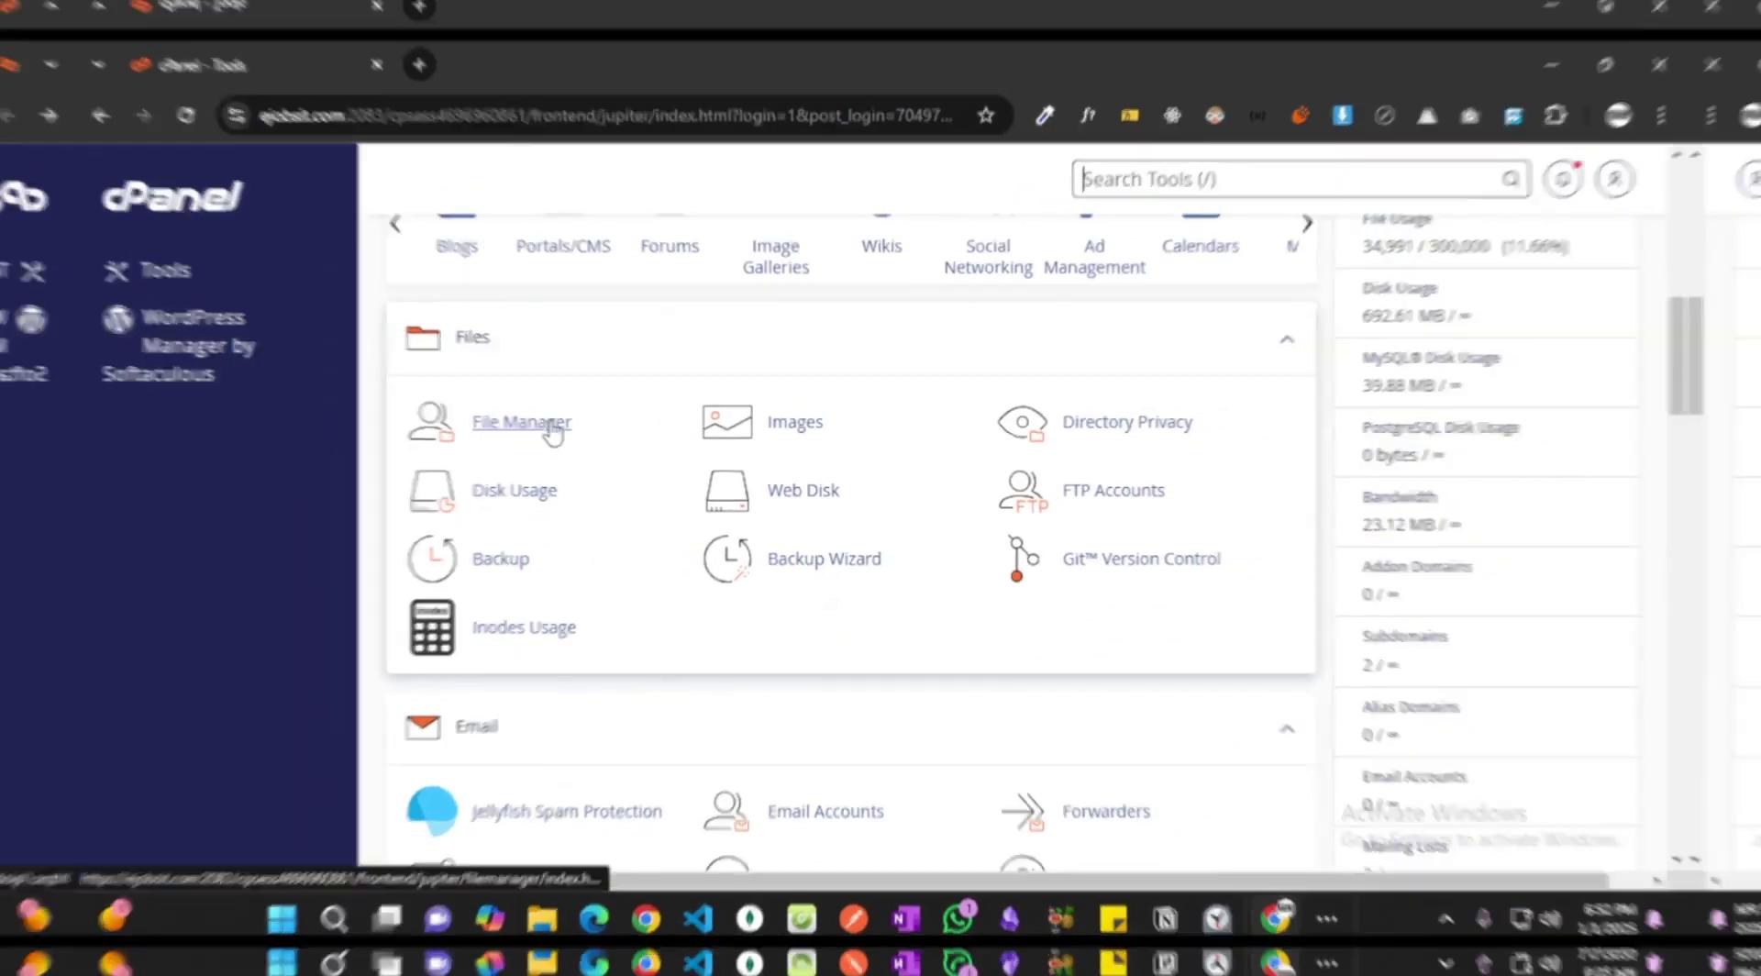
# - Open the public_html folder from the home directory's folder tree
pyautogui.scroll(-3, 716, 564)
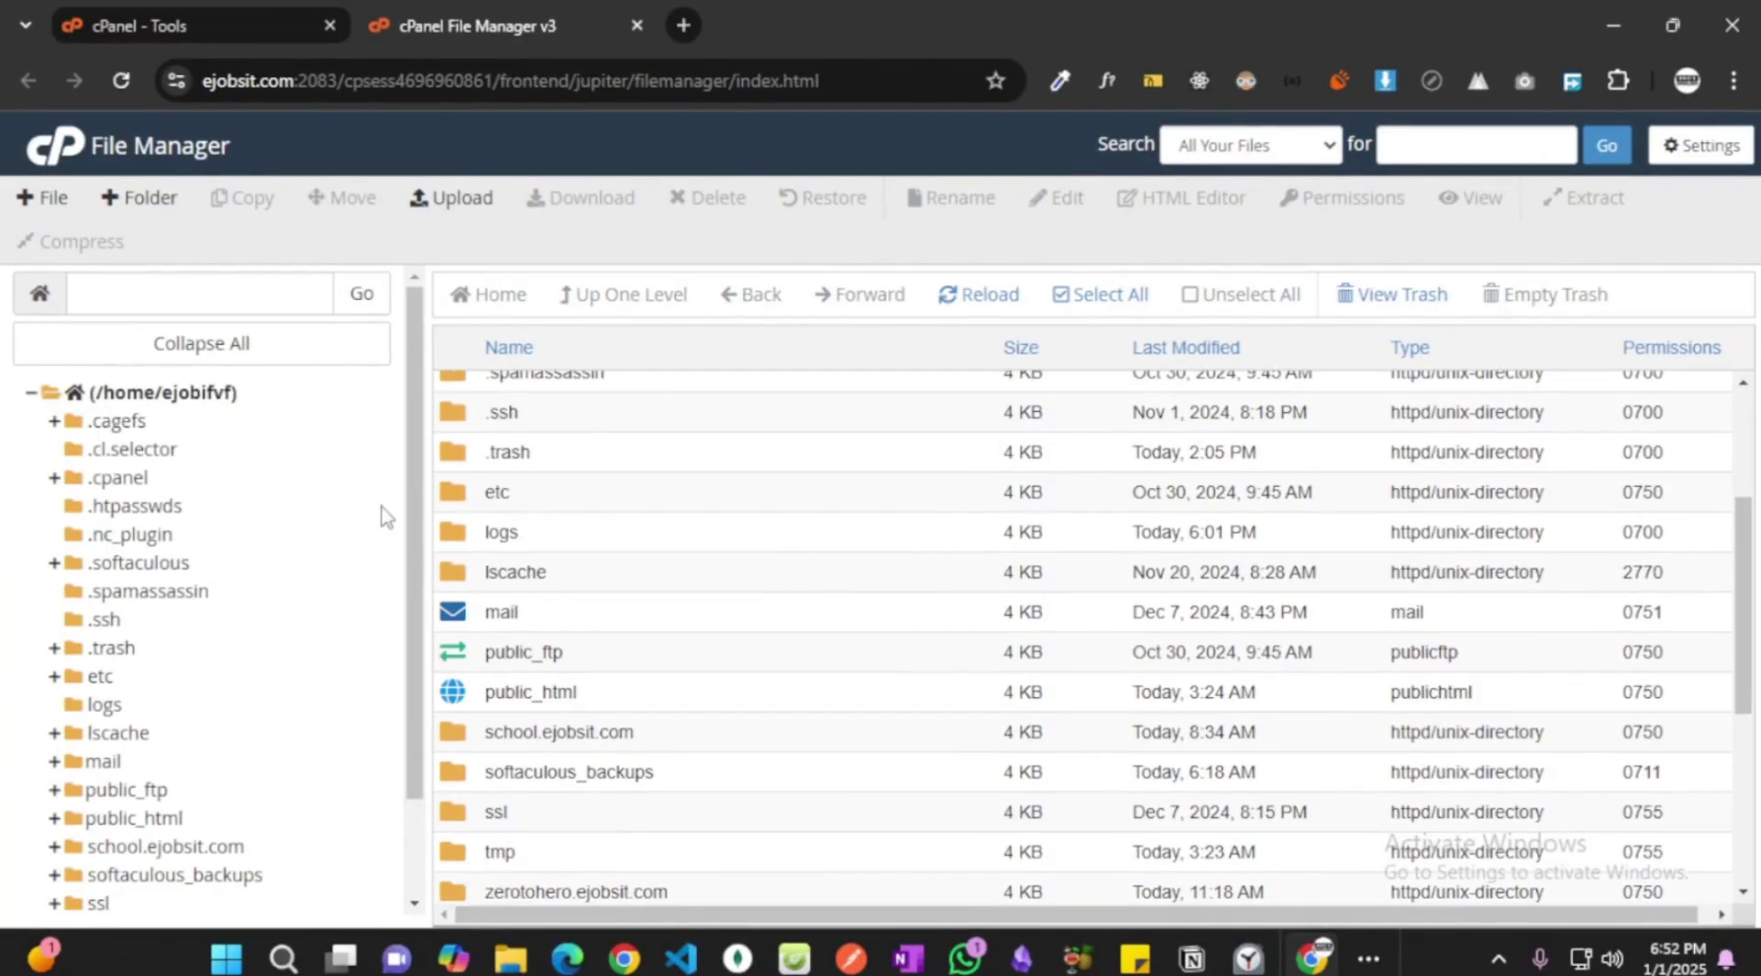
pyautogui.scroll(-2, 389, 511)
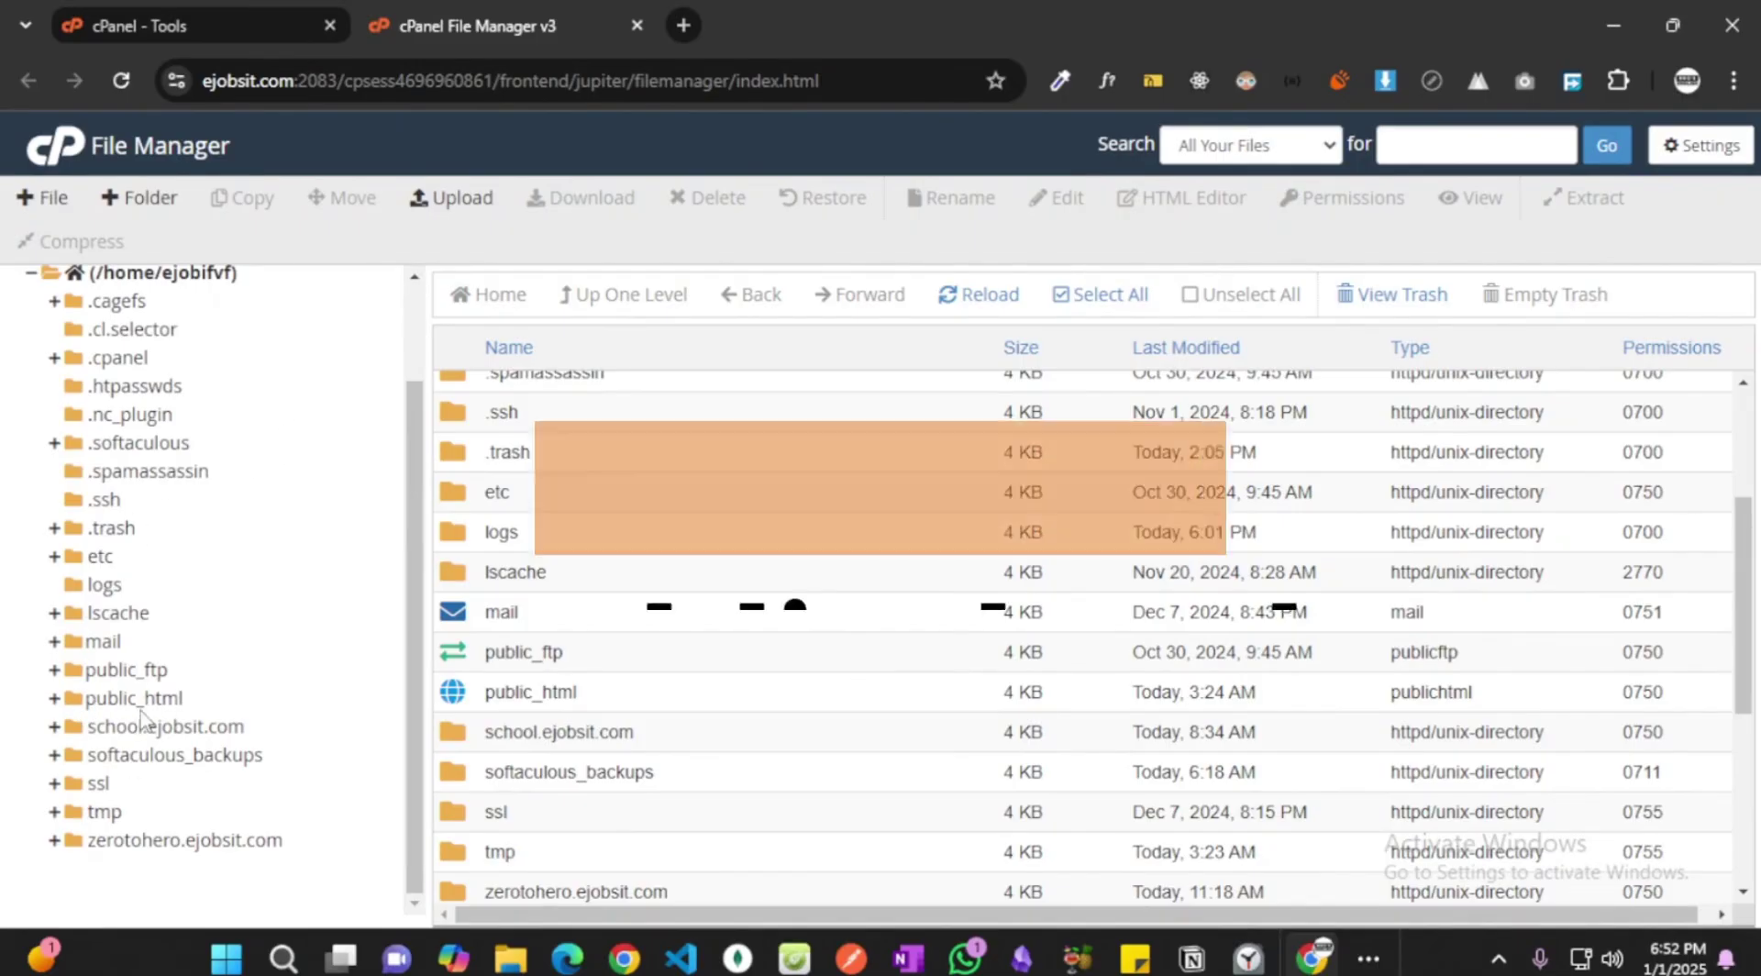
pyautogui.click(171, 704)
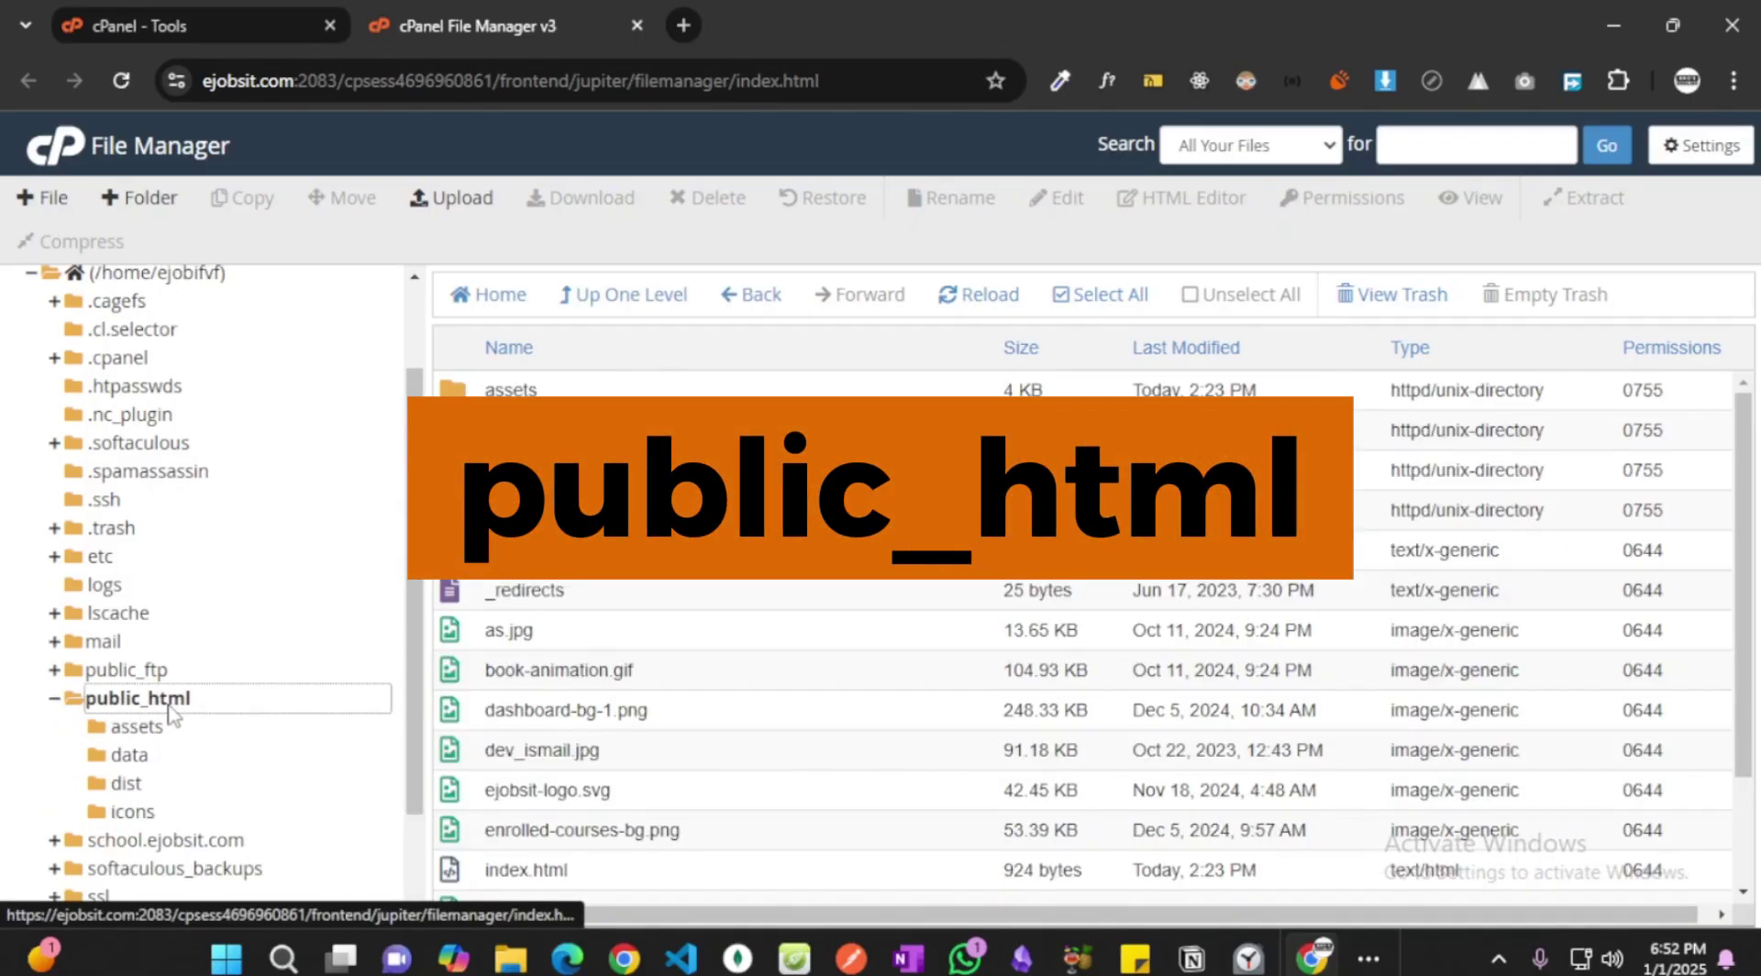
# - Move everything in public_html except .htaccess and _redirects to the trash
pyautogui.scroll(-1, 796, 557)
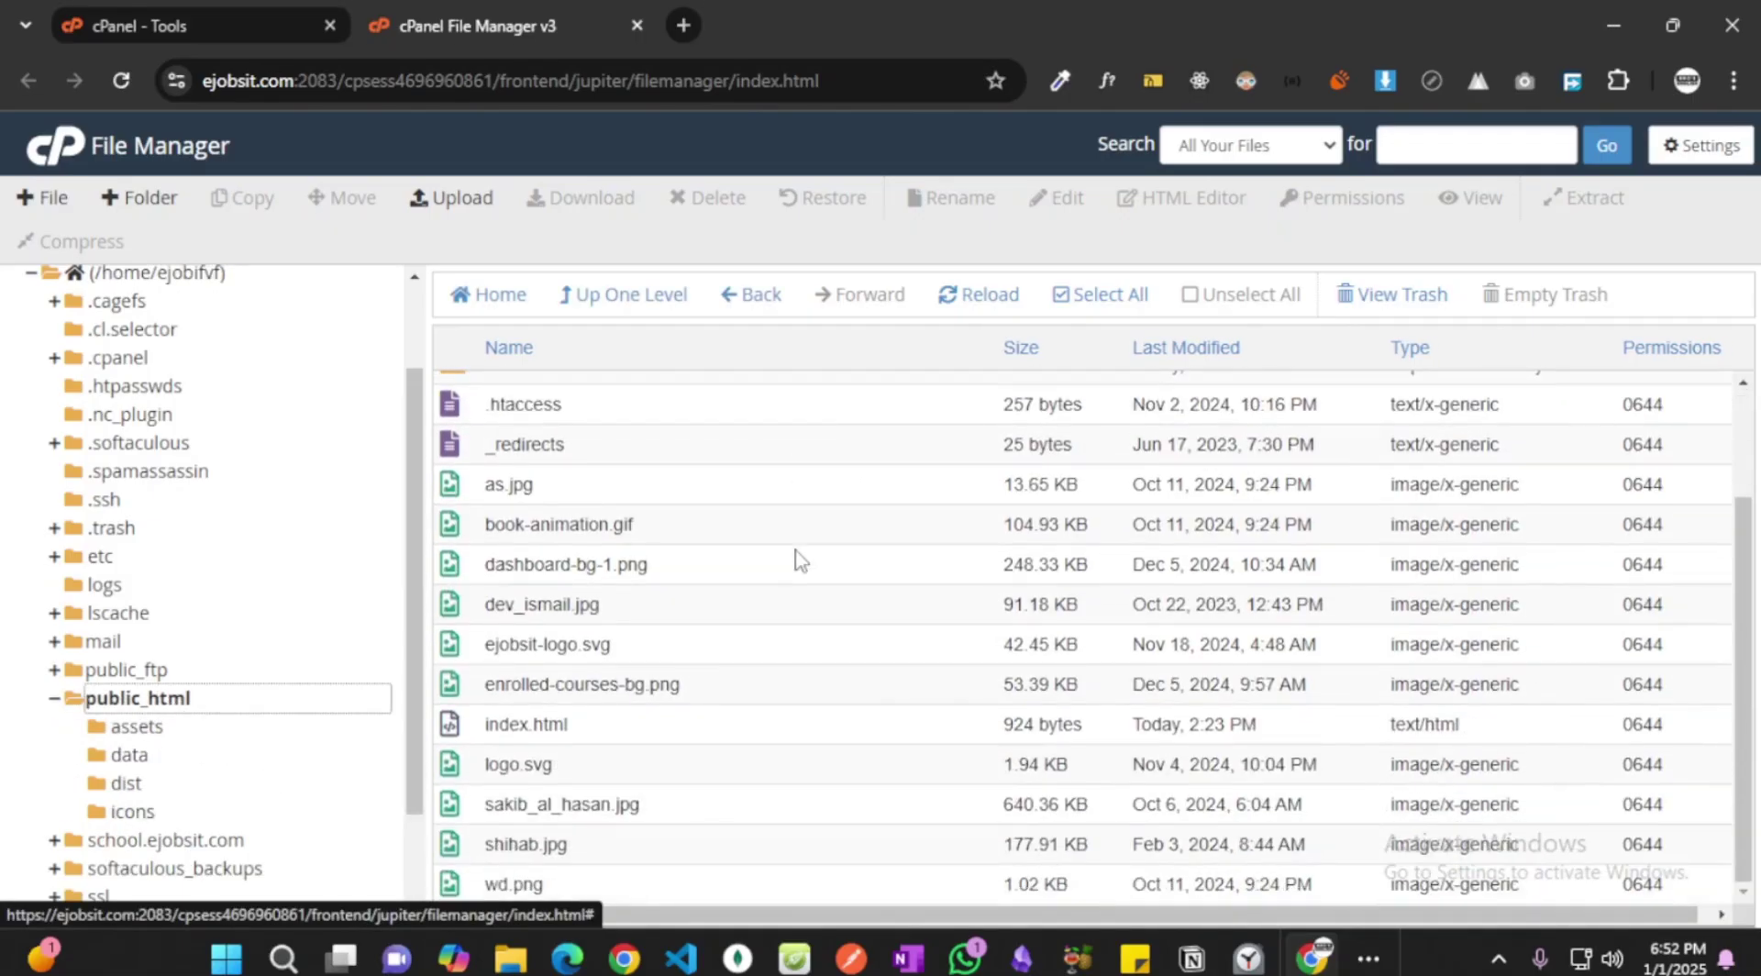
pyautogui.scroll(2, 786, 653)
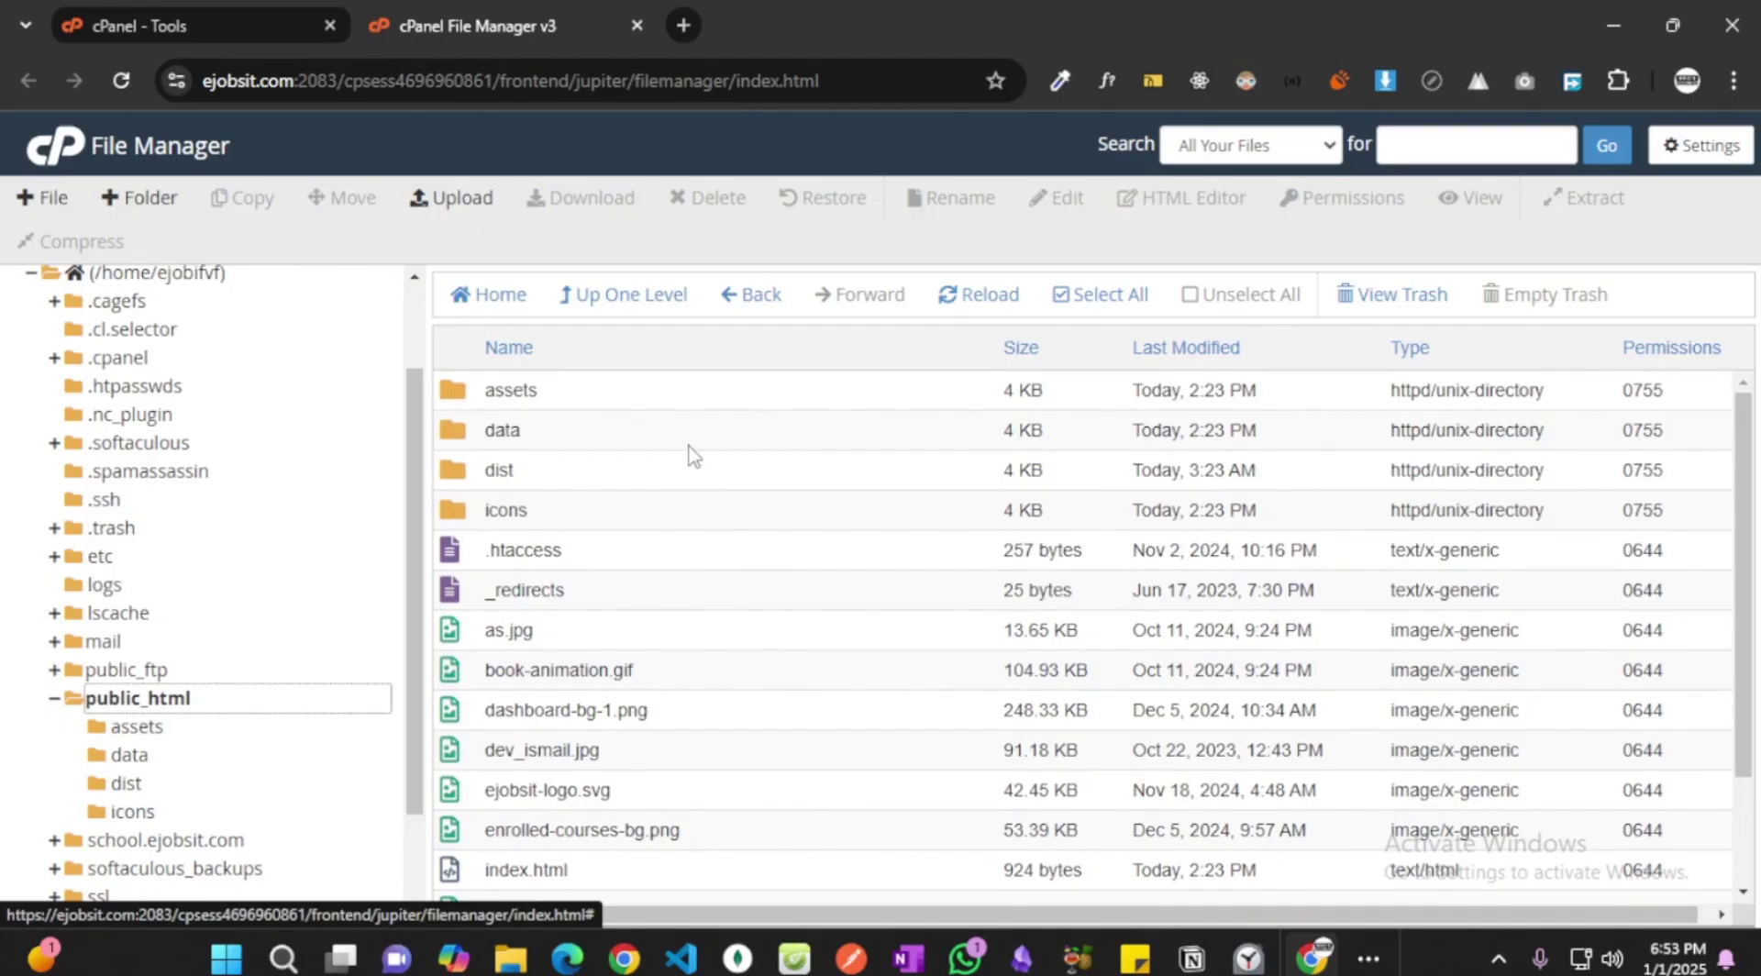
pyautogui.click(600, 389)
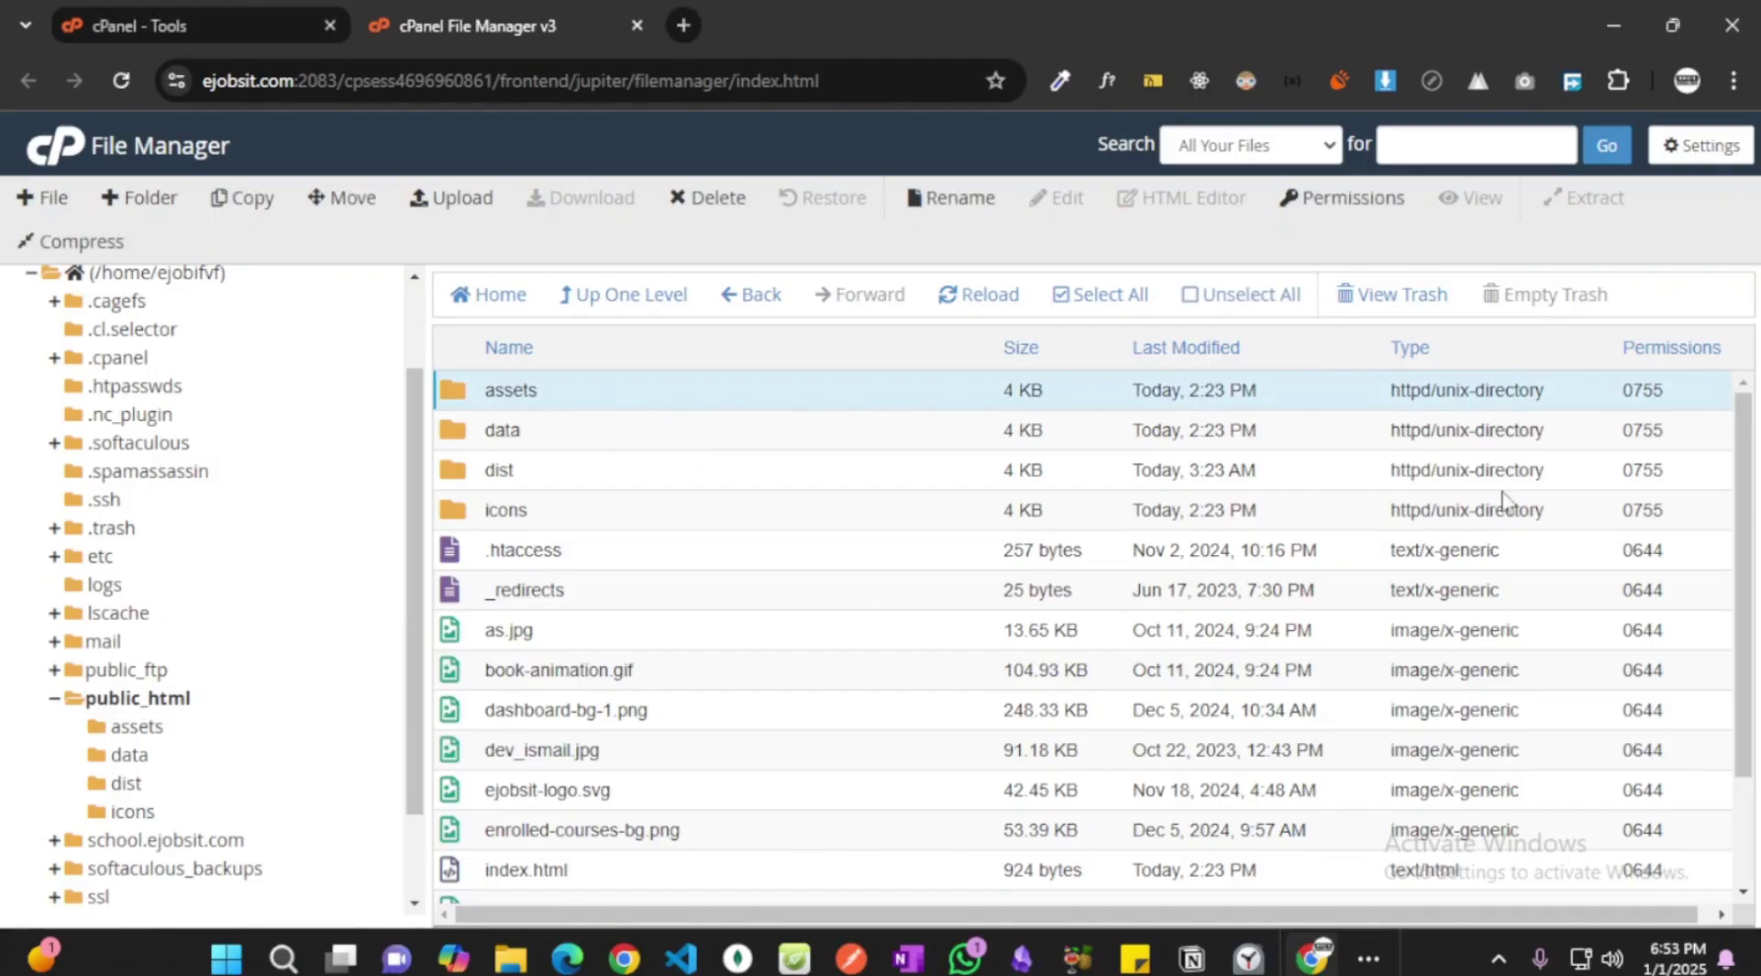
pyautogui.moveTo(1734, 484)
pyautogui.mouseDown()
pyautogui.moveTo(1734, 550)
pyautogui.moveTo(1733, 504)
pyautogui.mouseUp()
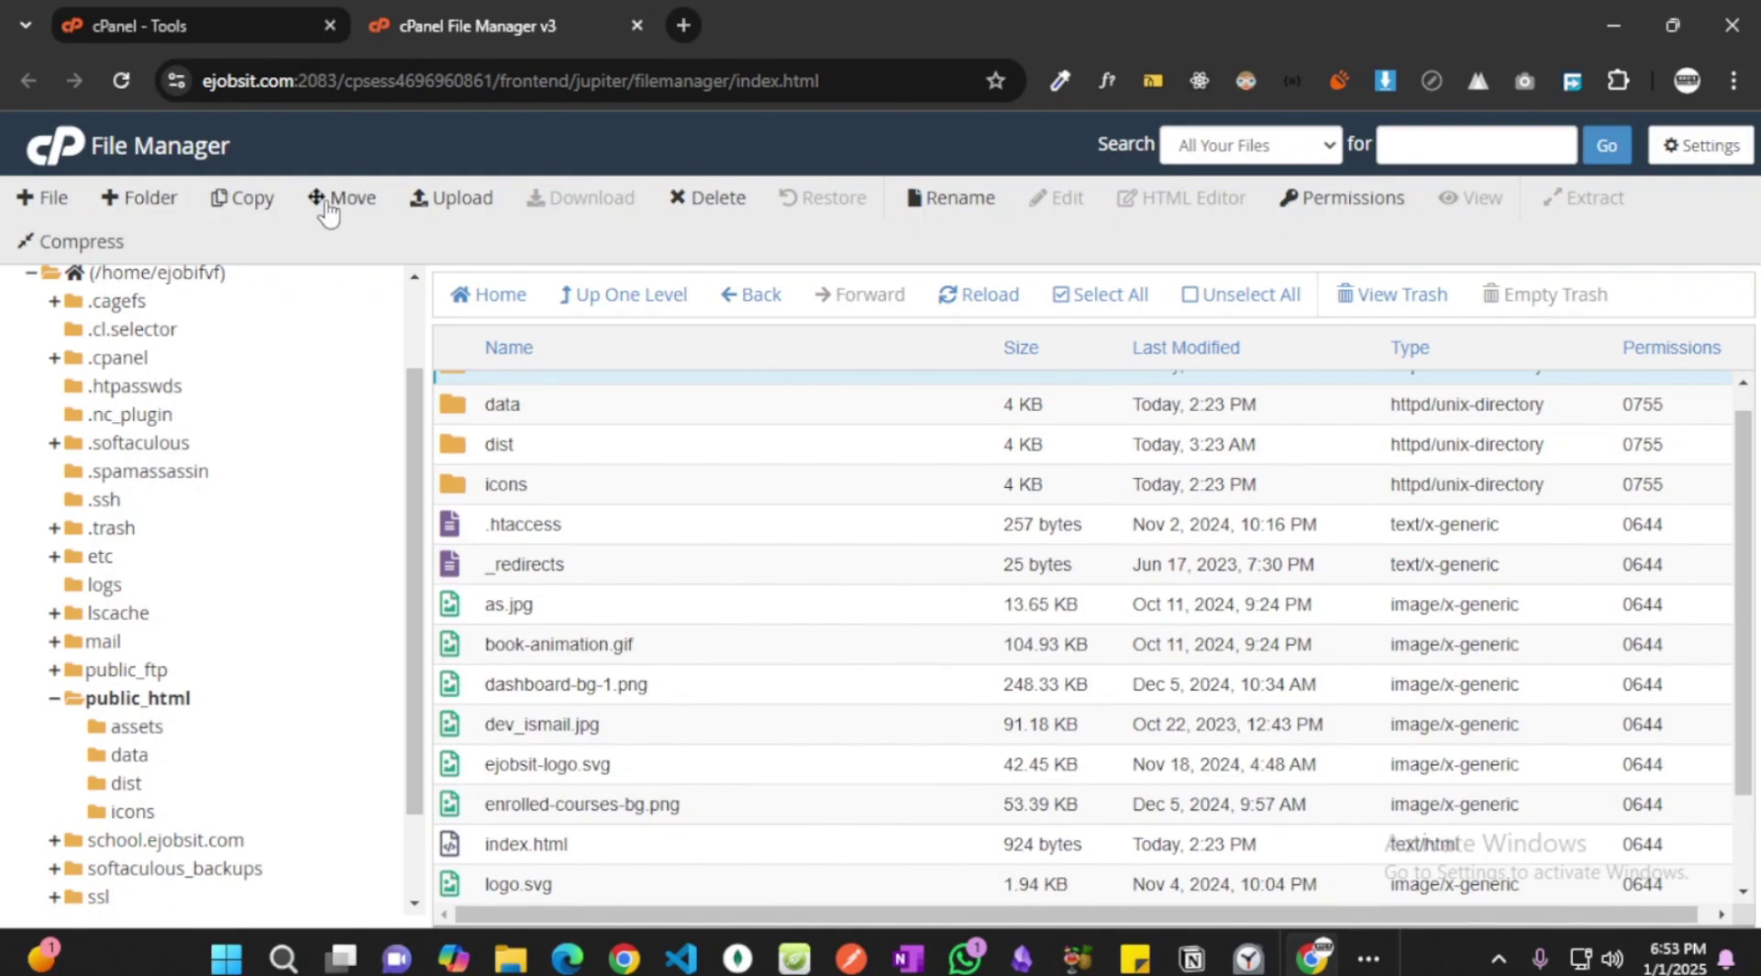
pyautogui.click(1121, 295)
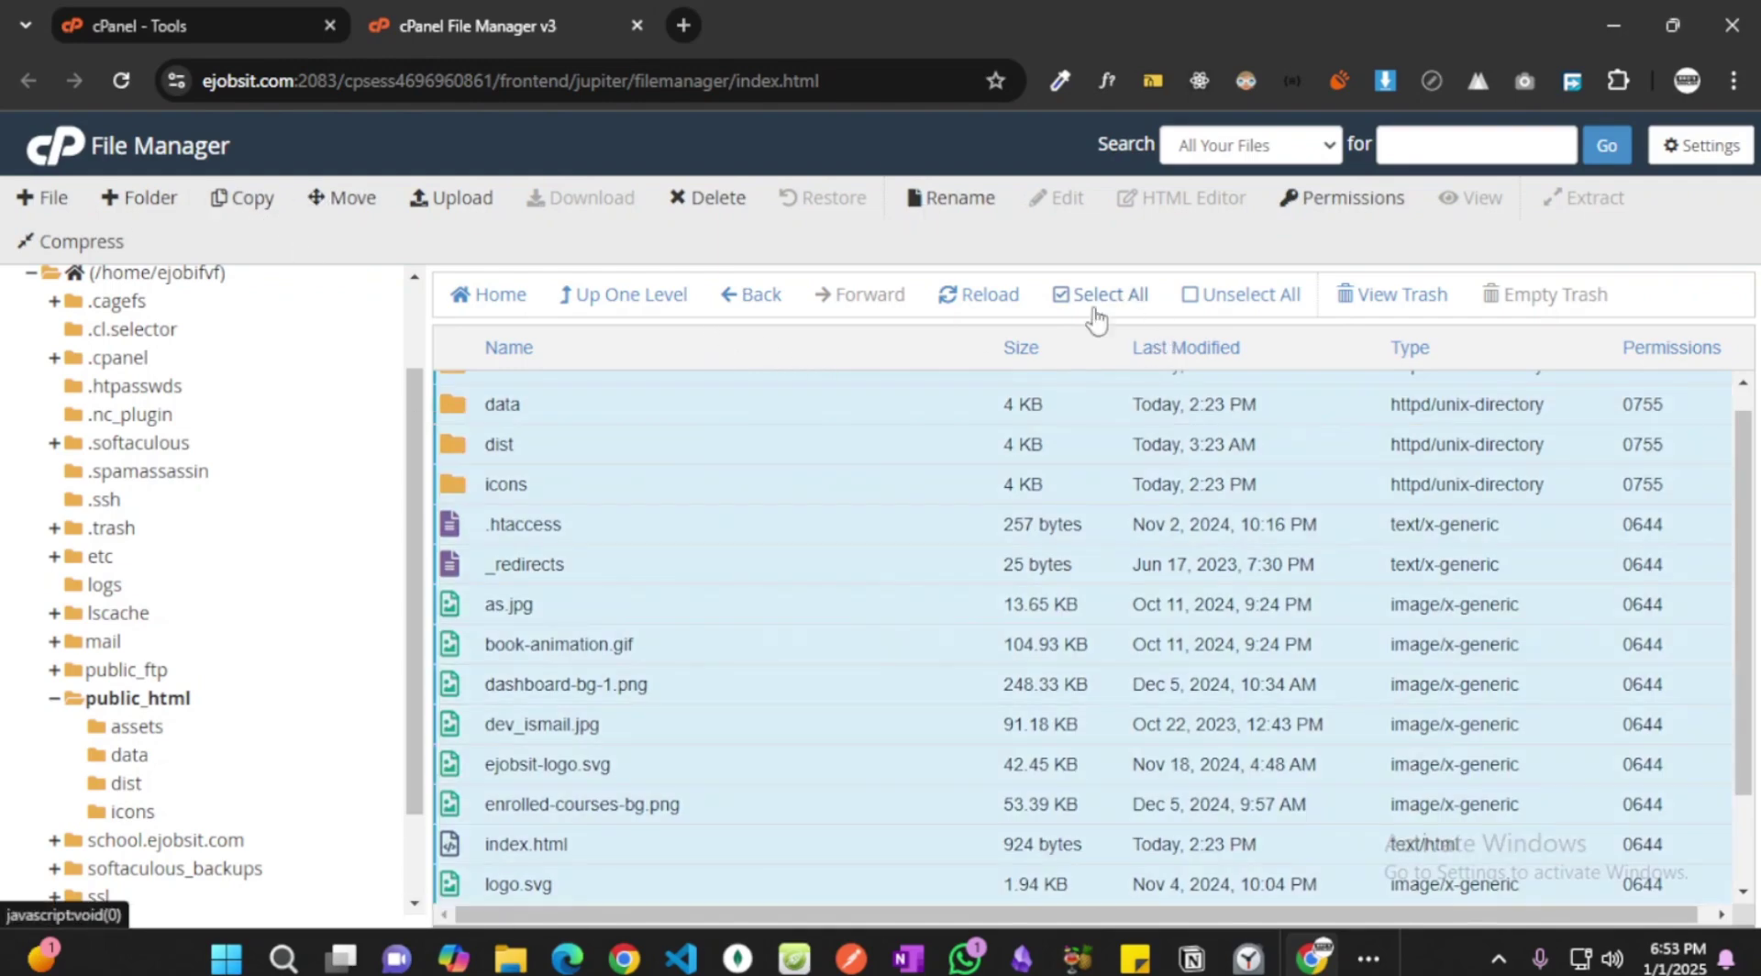
pyautogui.keyDown('ctrl'); pyautogui.click(678, 534); pyautogui.keyUp('ctrl')
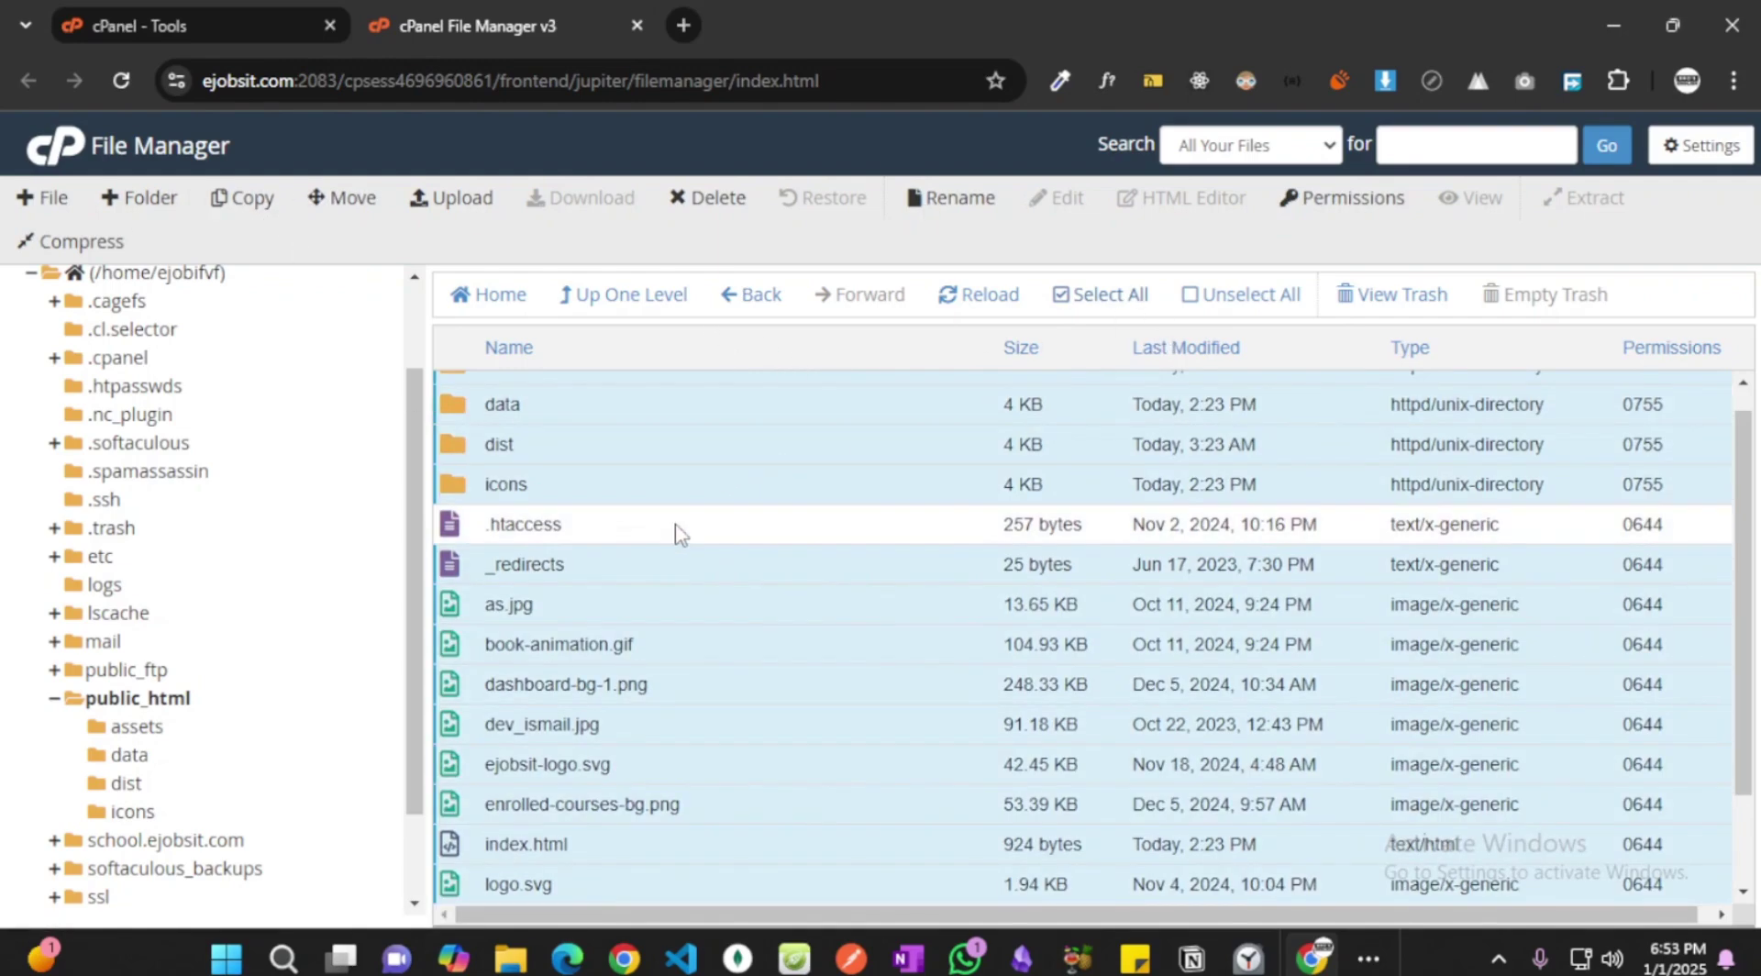
pyautogui.keyDown('ctrl'); pyautogui.click(609, 572); pyautogui.keyUp('ctrl')
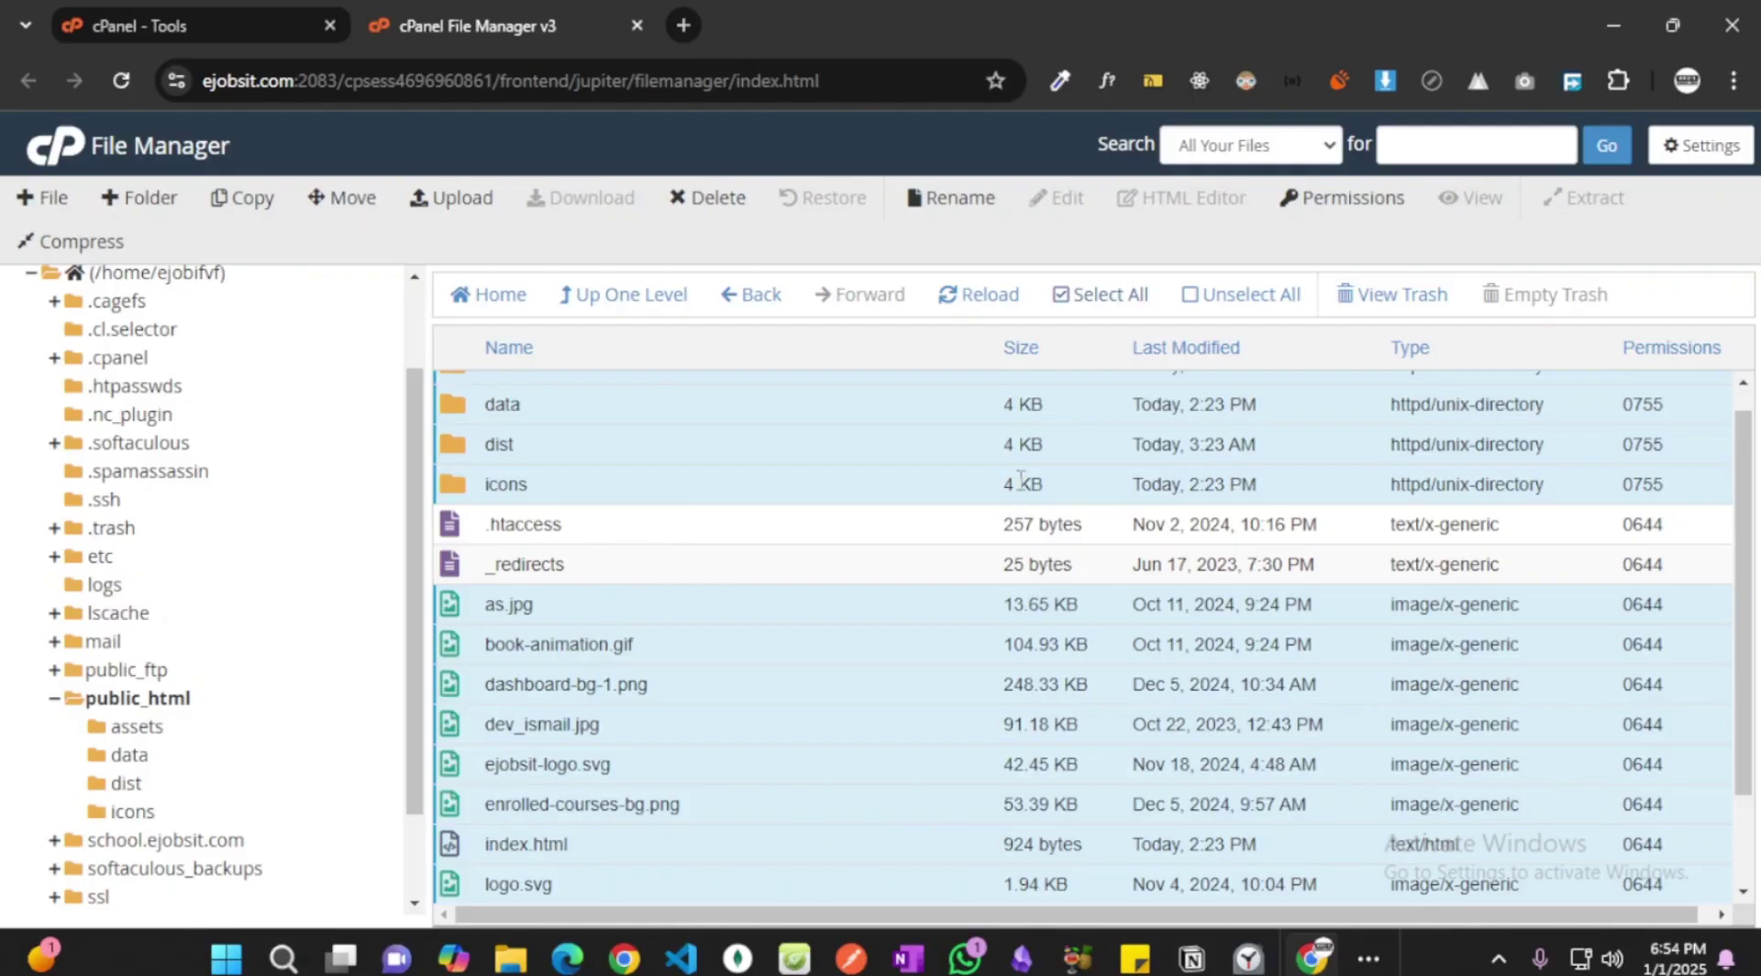
pyautogui.scroll(1, 1020, 479)
pyautogui.click(707, 200)
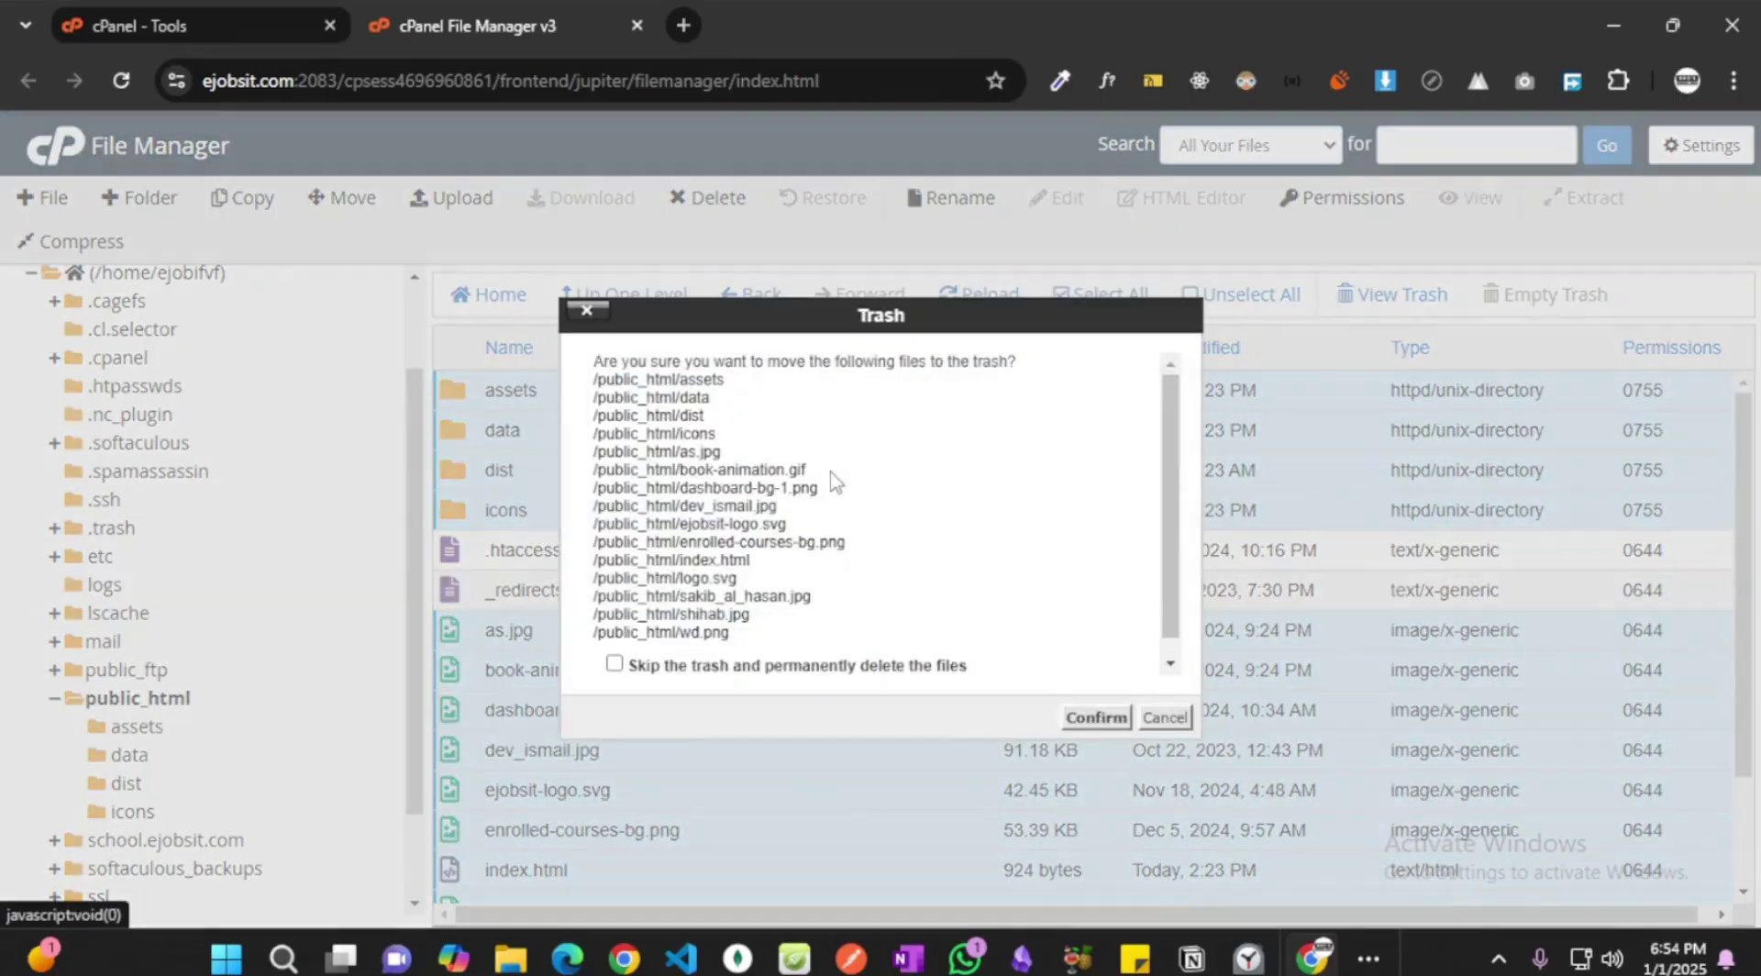
pyautogui.click(1097, 825)
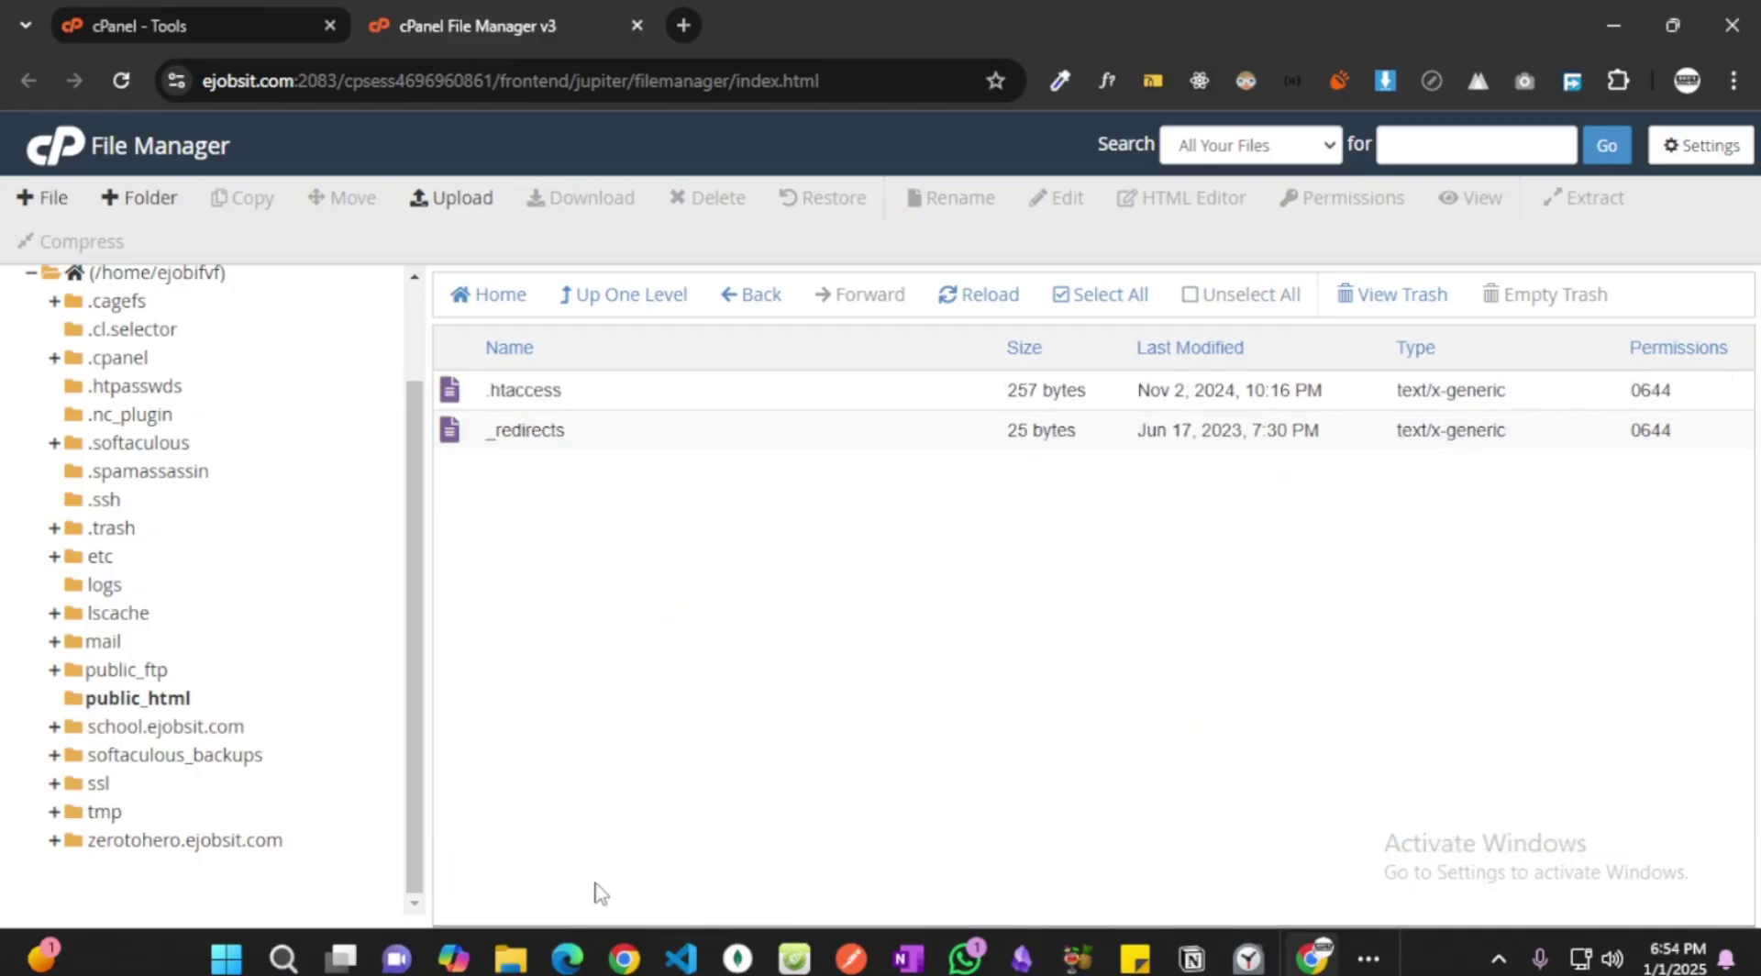
# - Switch to File Explorer, locate dist.zip in the lms-frontend folder, and return to the browser's File Manager
pyautogui.moveTo(510, 958)
pyautogui.click(520, 839)
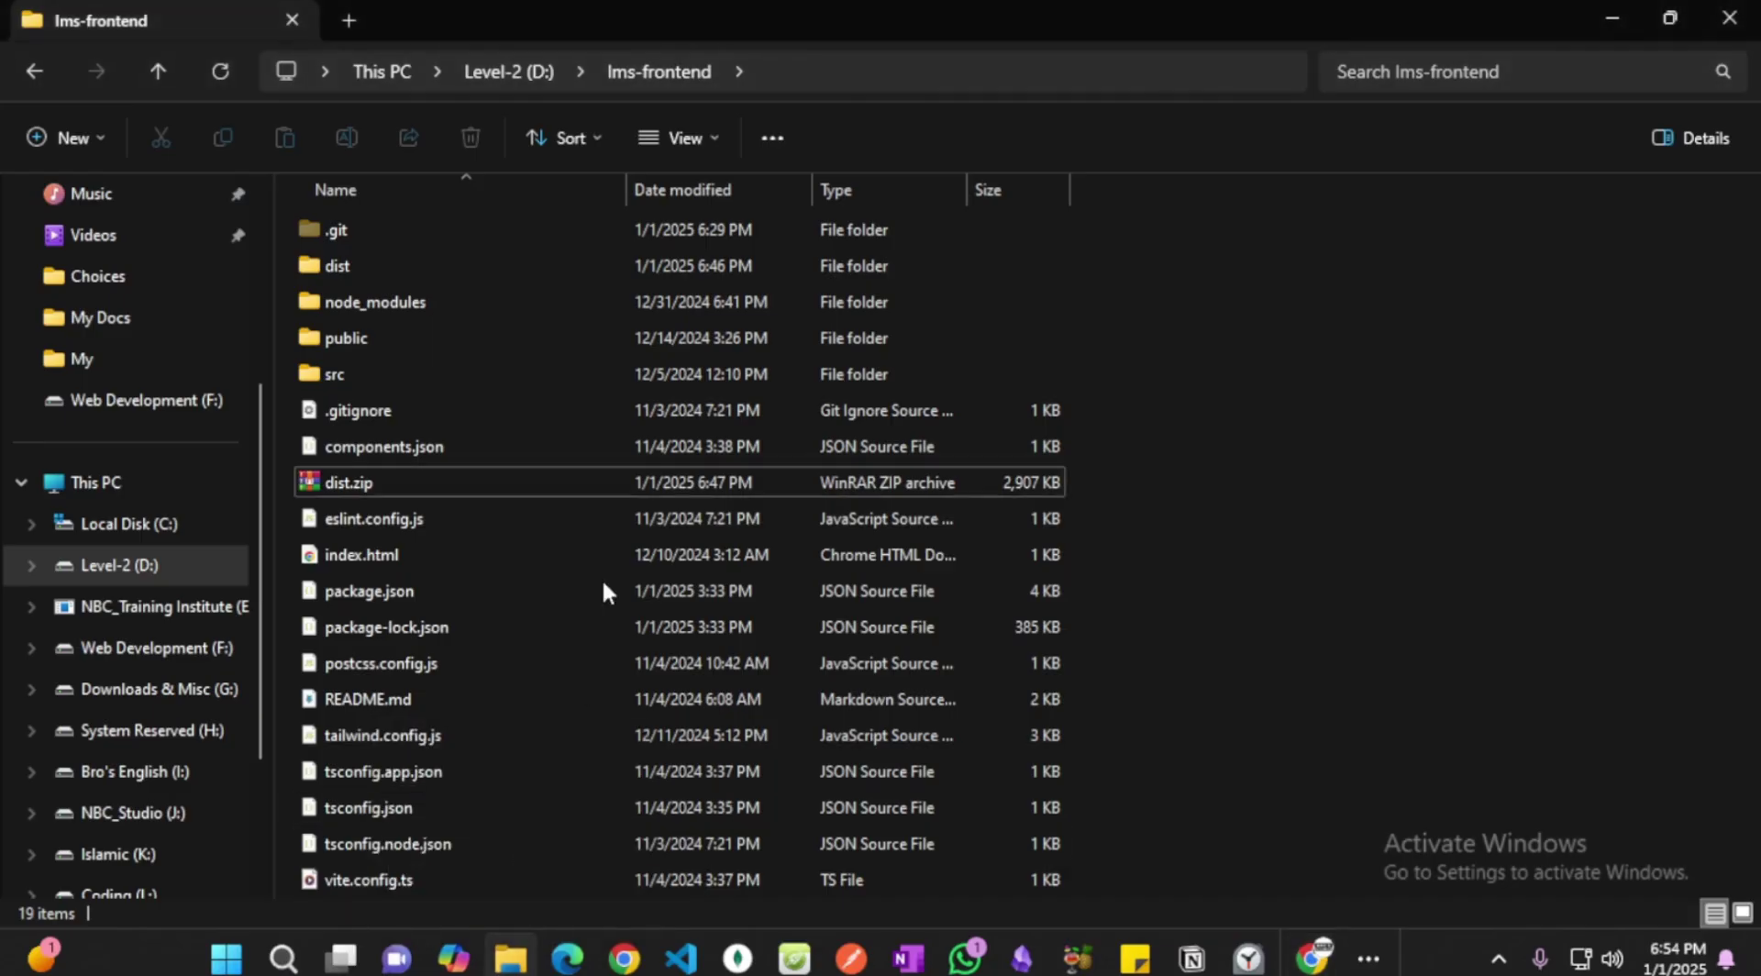
pyautogui.click(415, 478)
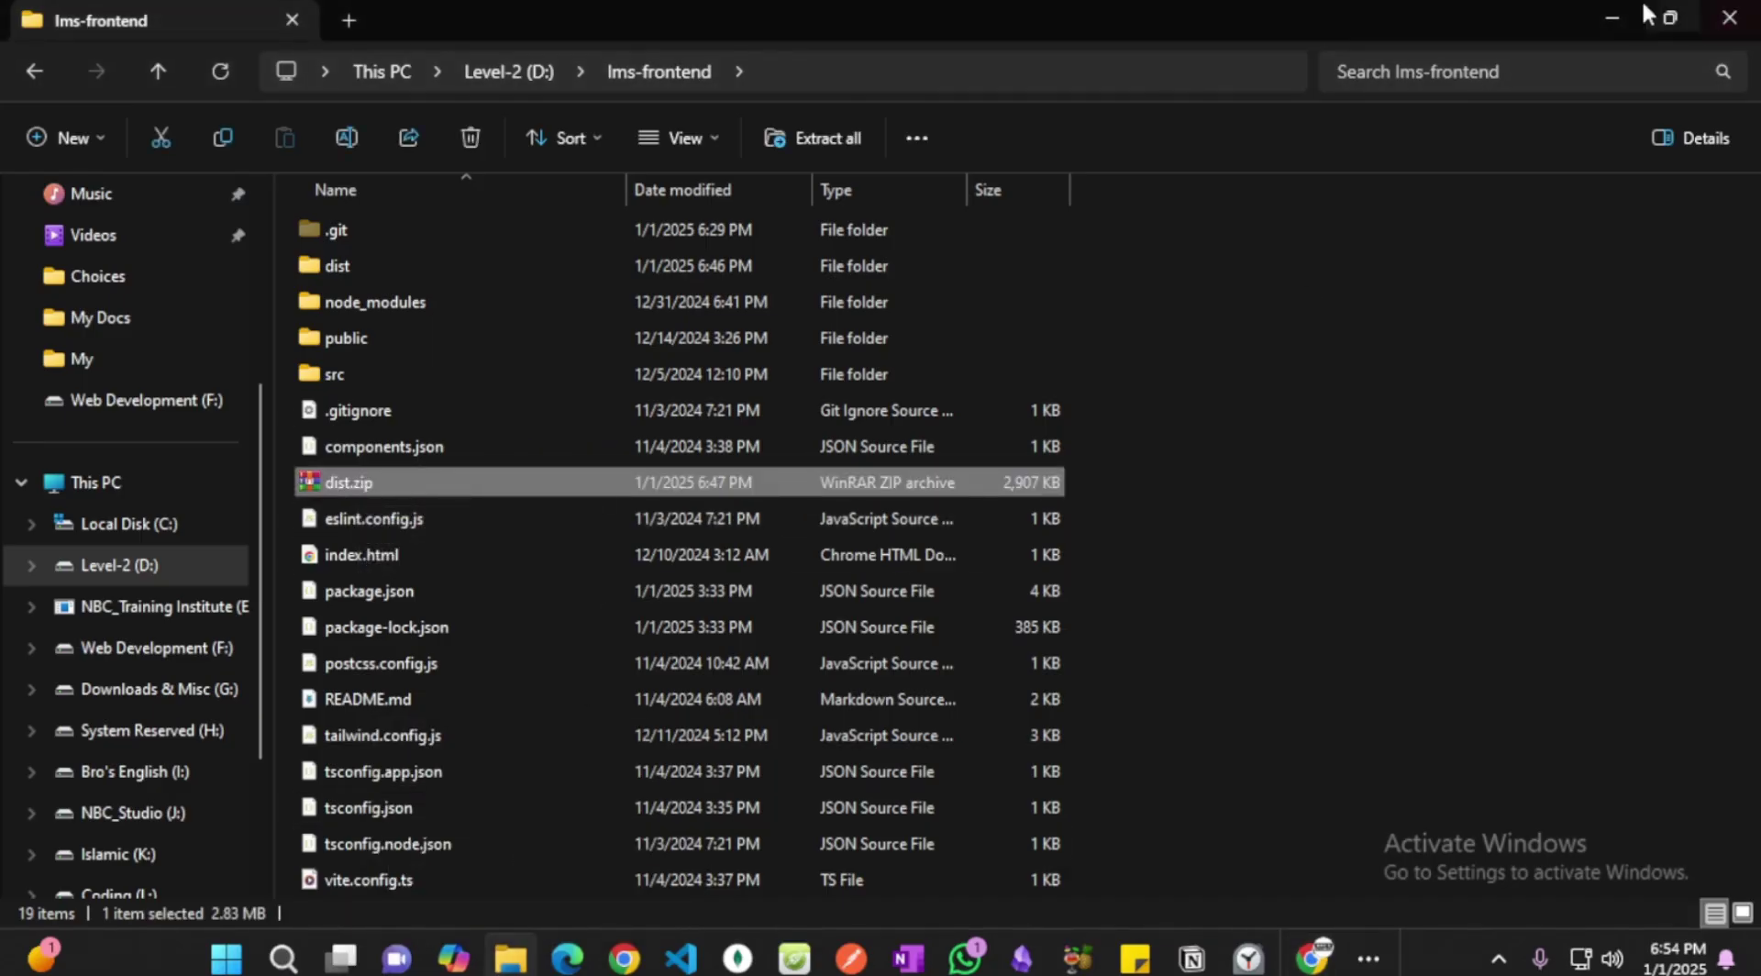
pyautogui.click(1616, 17)
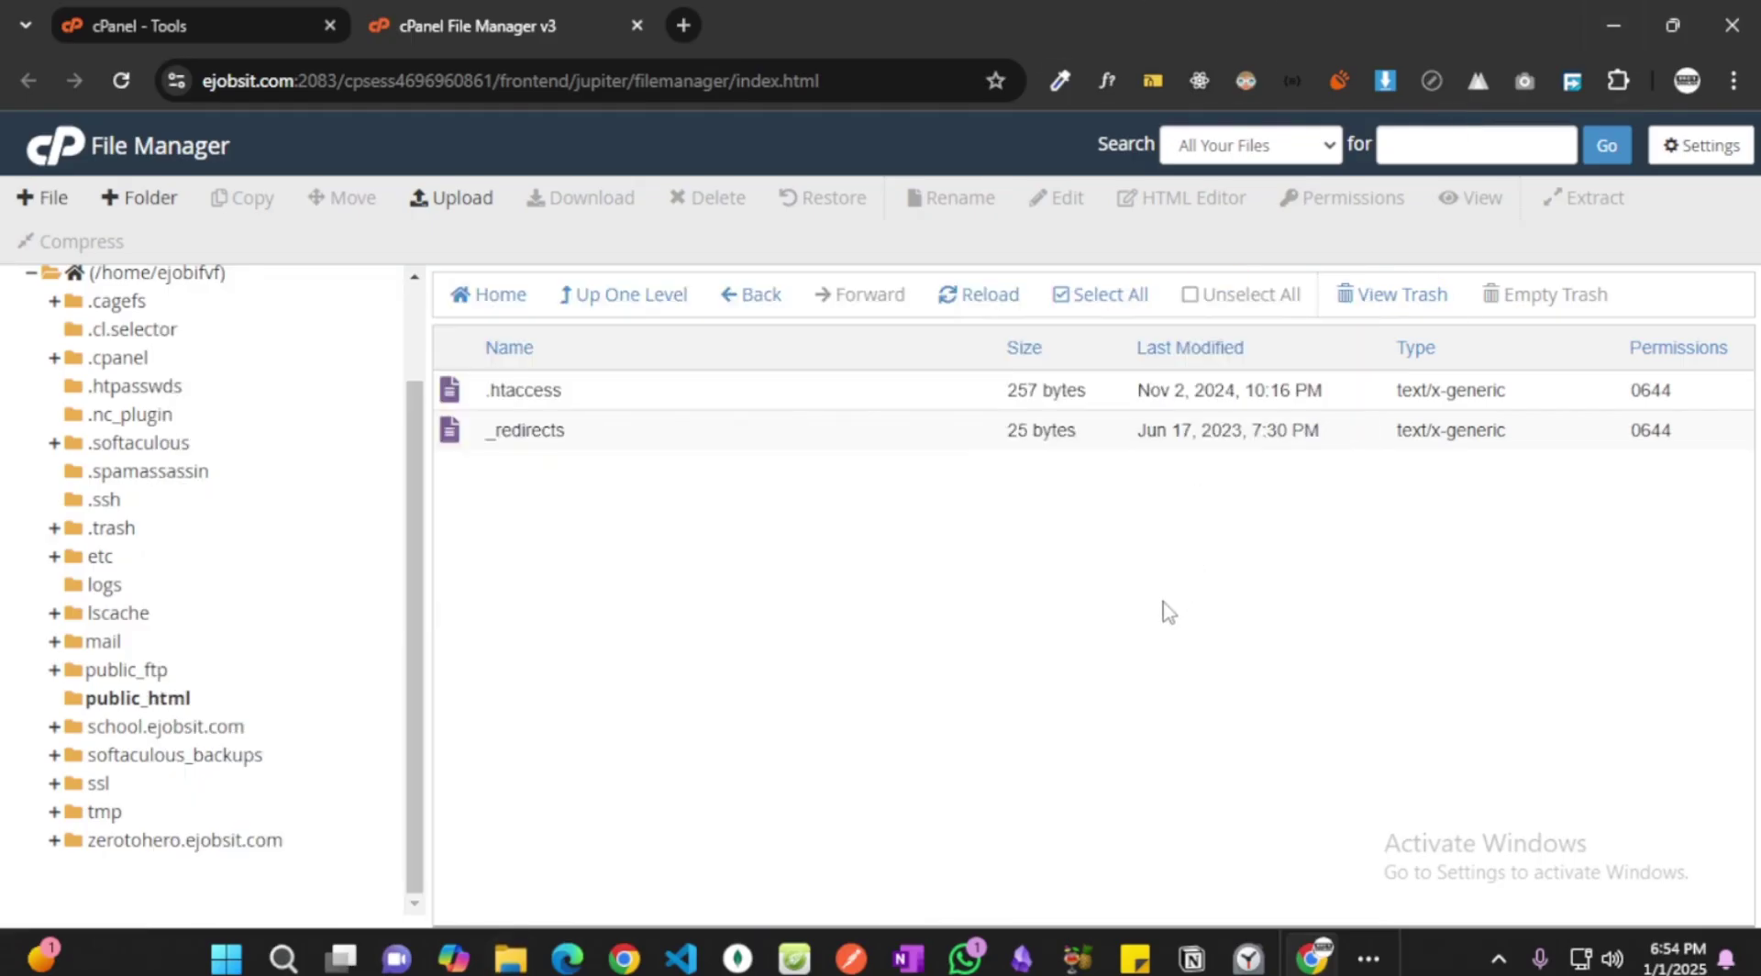
# - Upload dist.zip from the lms-frontend folder to public_html and reload the File Manager listing
pyautogui.click(461, 204)
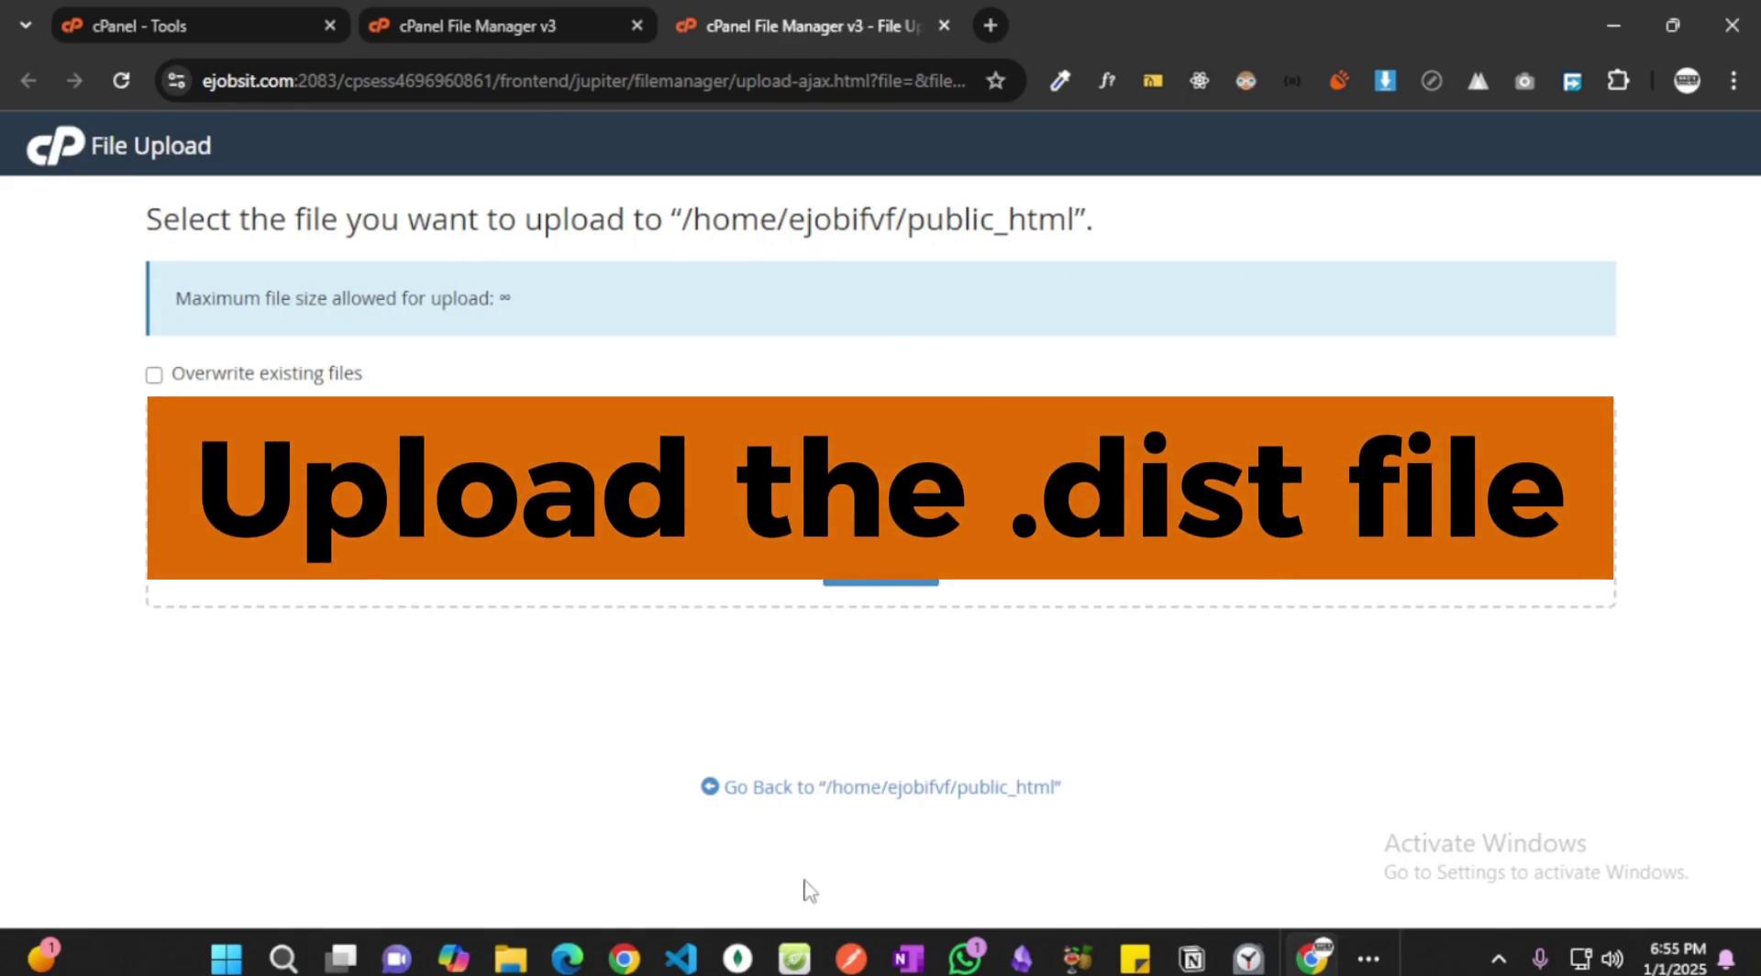
pyautogui.moveTo(511, 958)
pyautogui.click(504, 844)
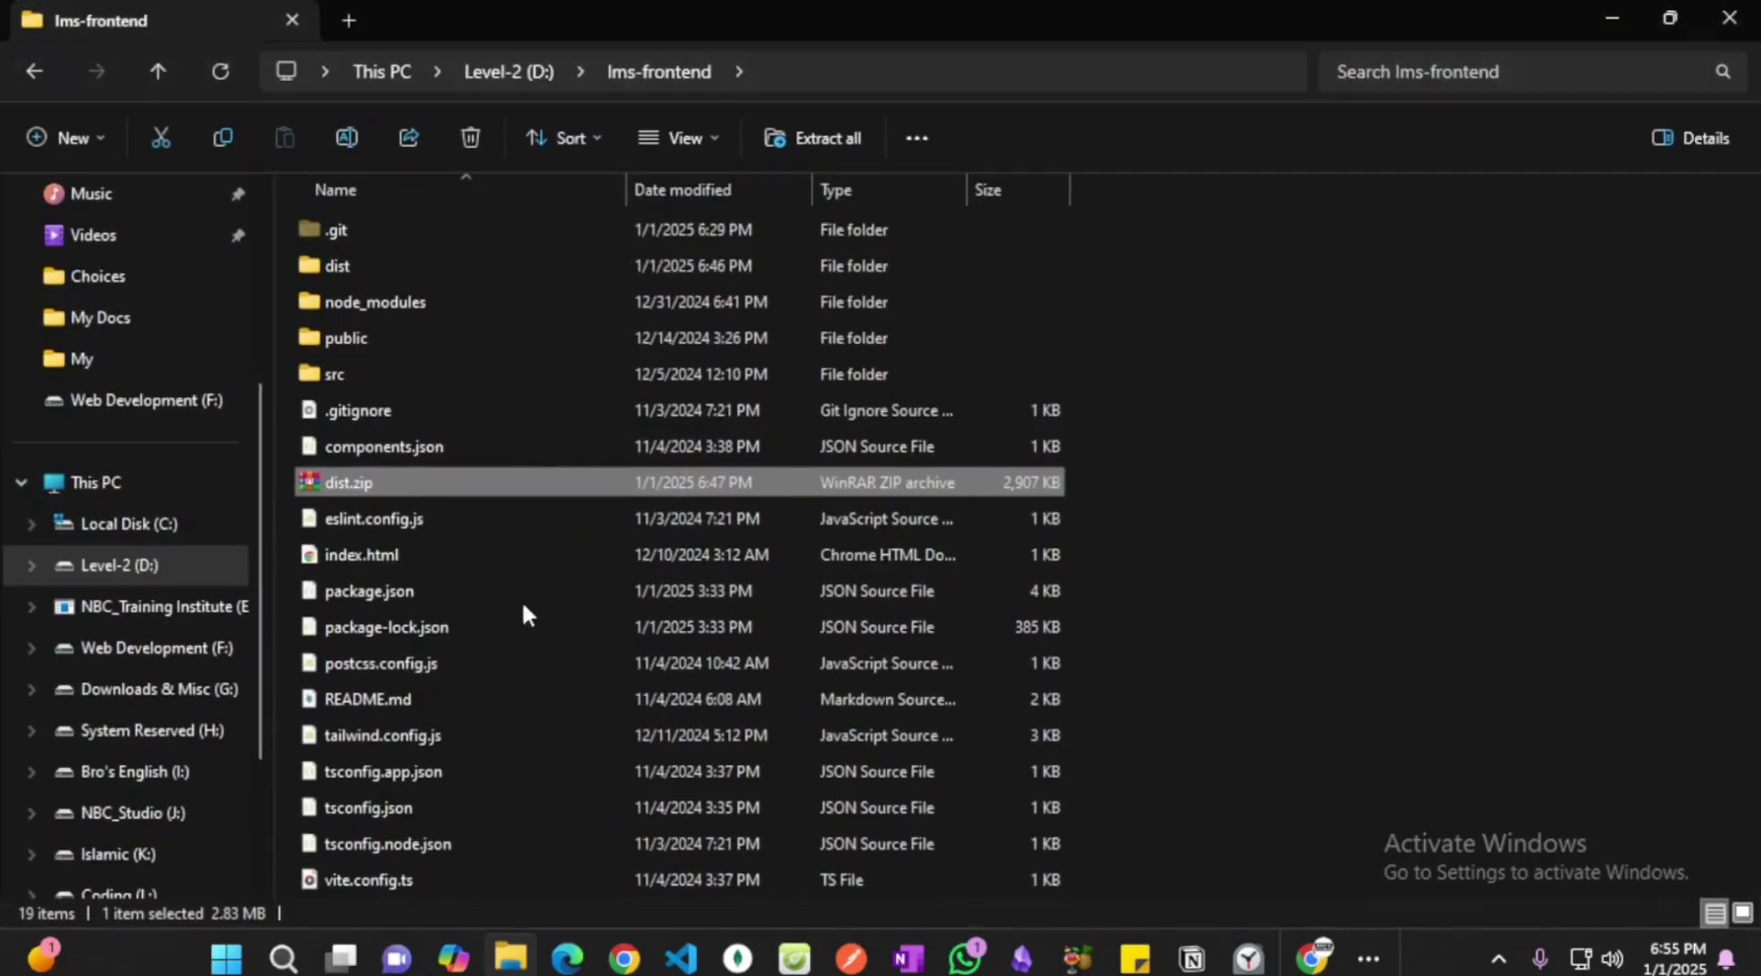
pyautogui.moveTo(790, 18); pyautogui.dragTo(746, 459)
pyautogui.moveTo(471, 904); pyautogui.dragTo(903, 475)
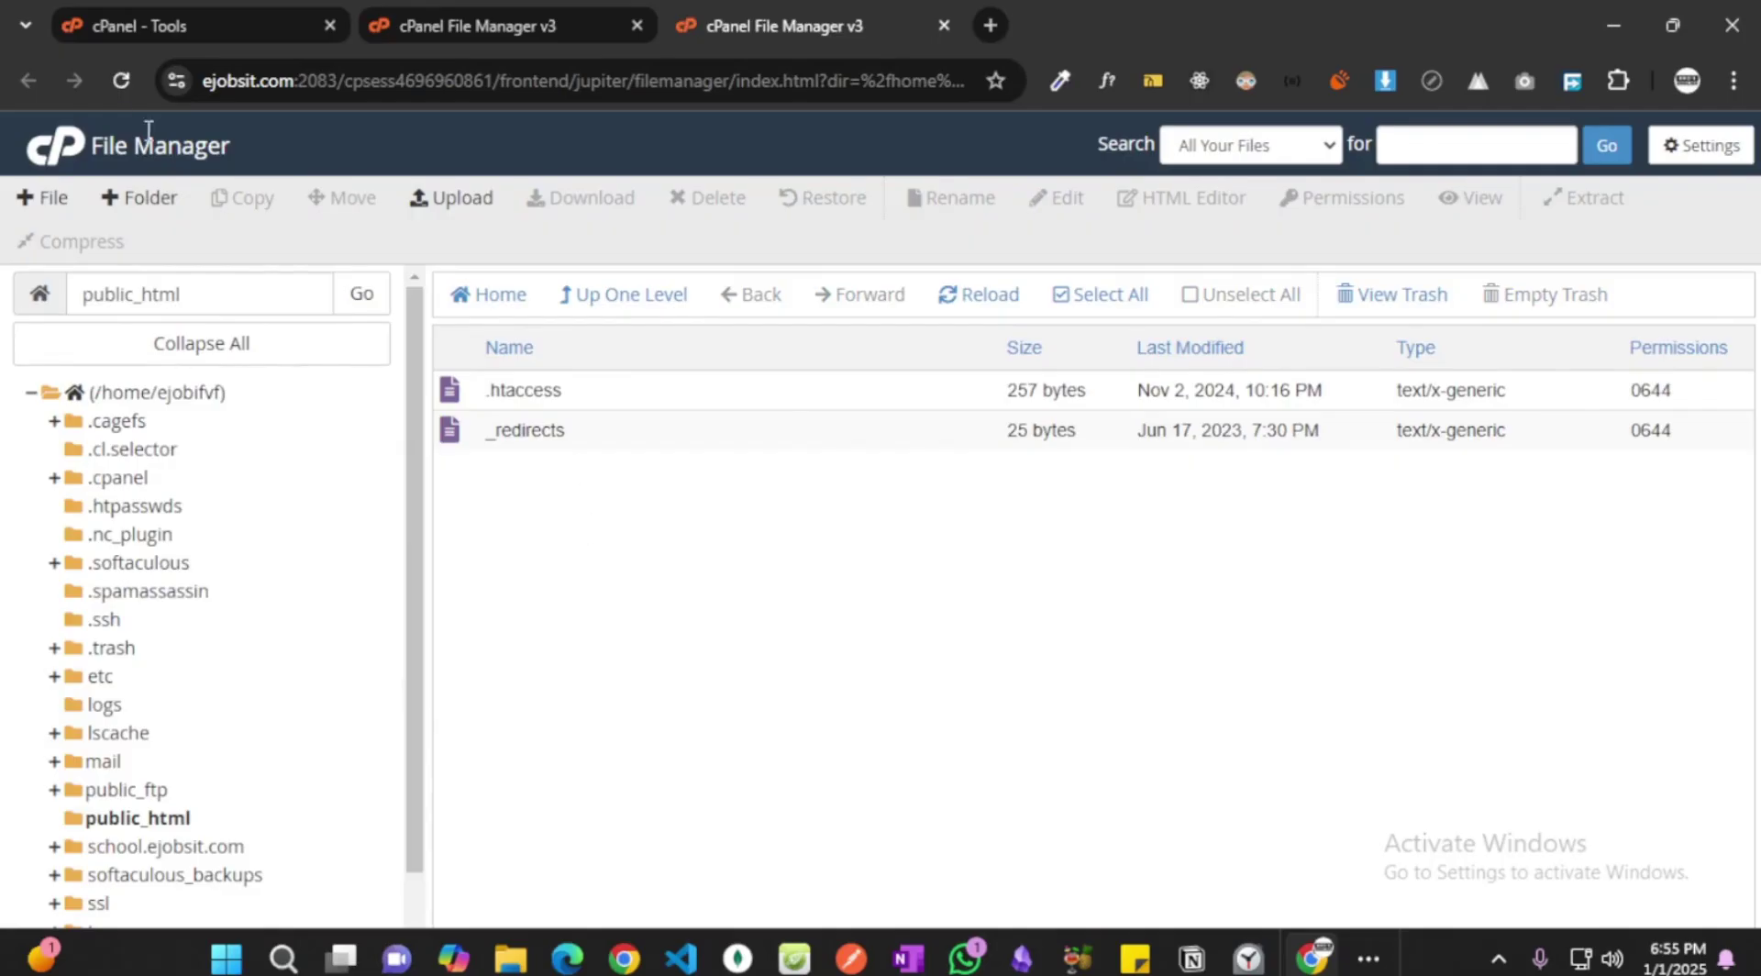
pyautogui.click(122, 84)
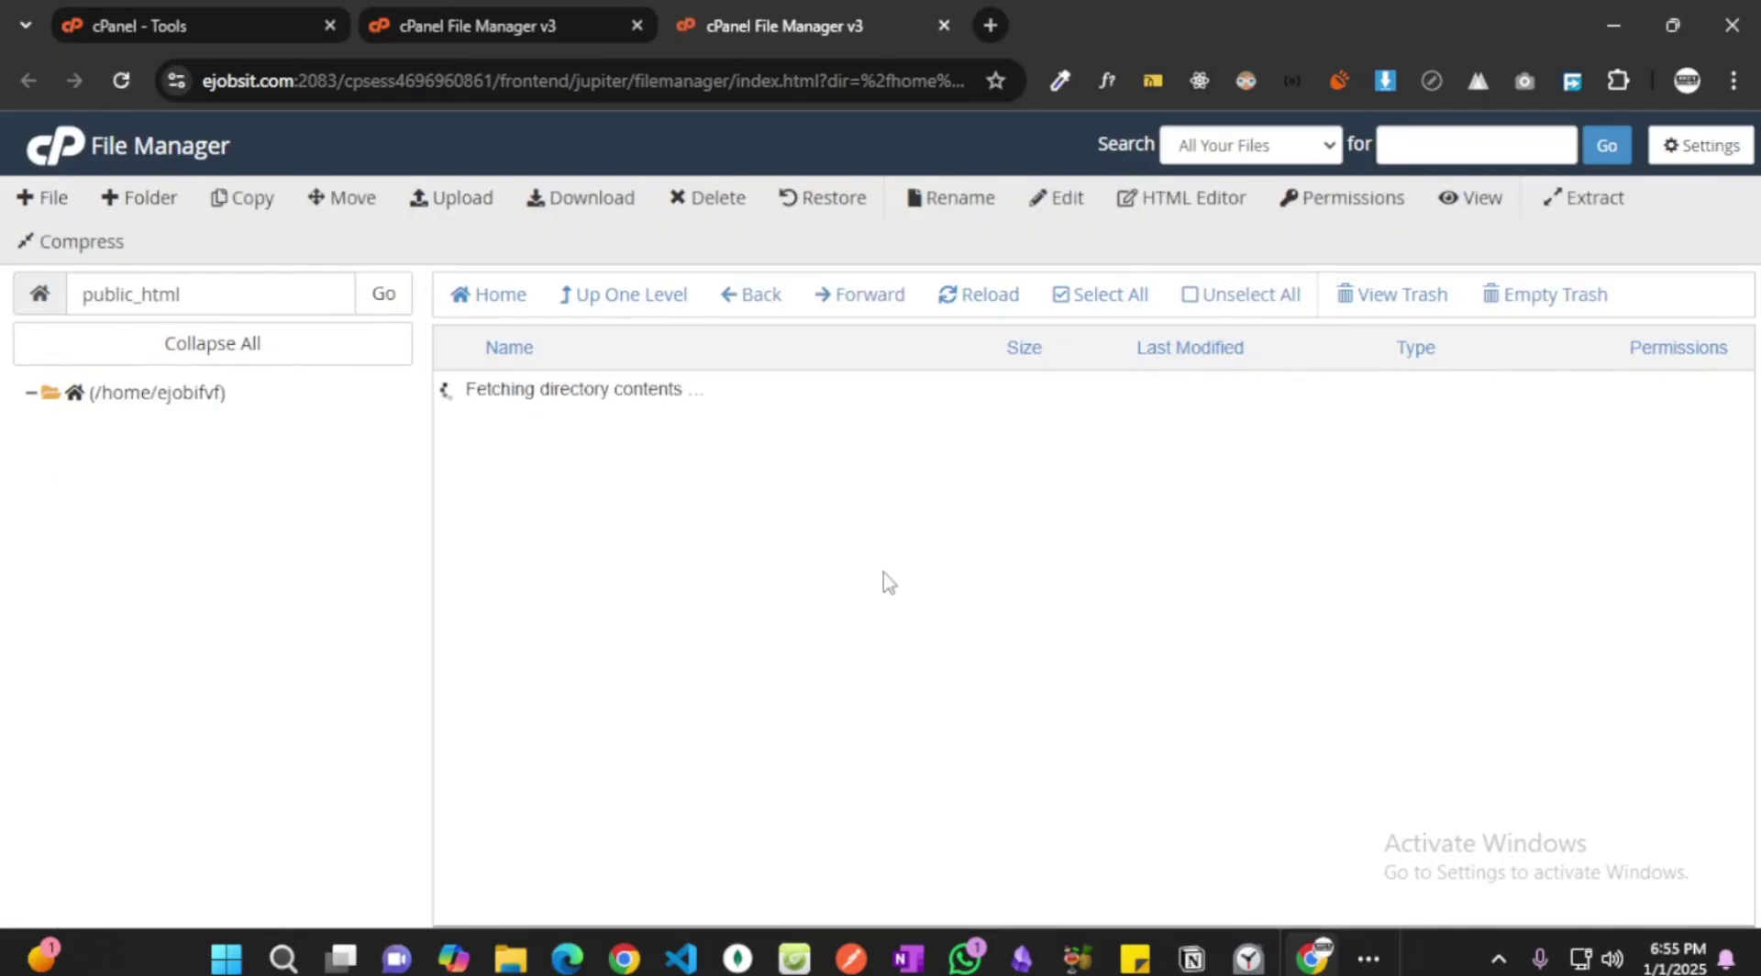
# - Extract dist.zip into /public_html, review the extraction results and close them
pyautogui.click(610, 473)
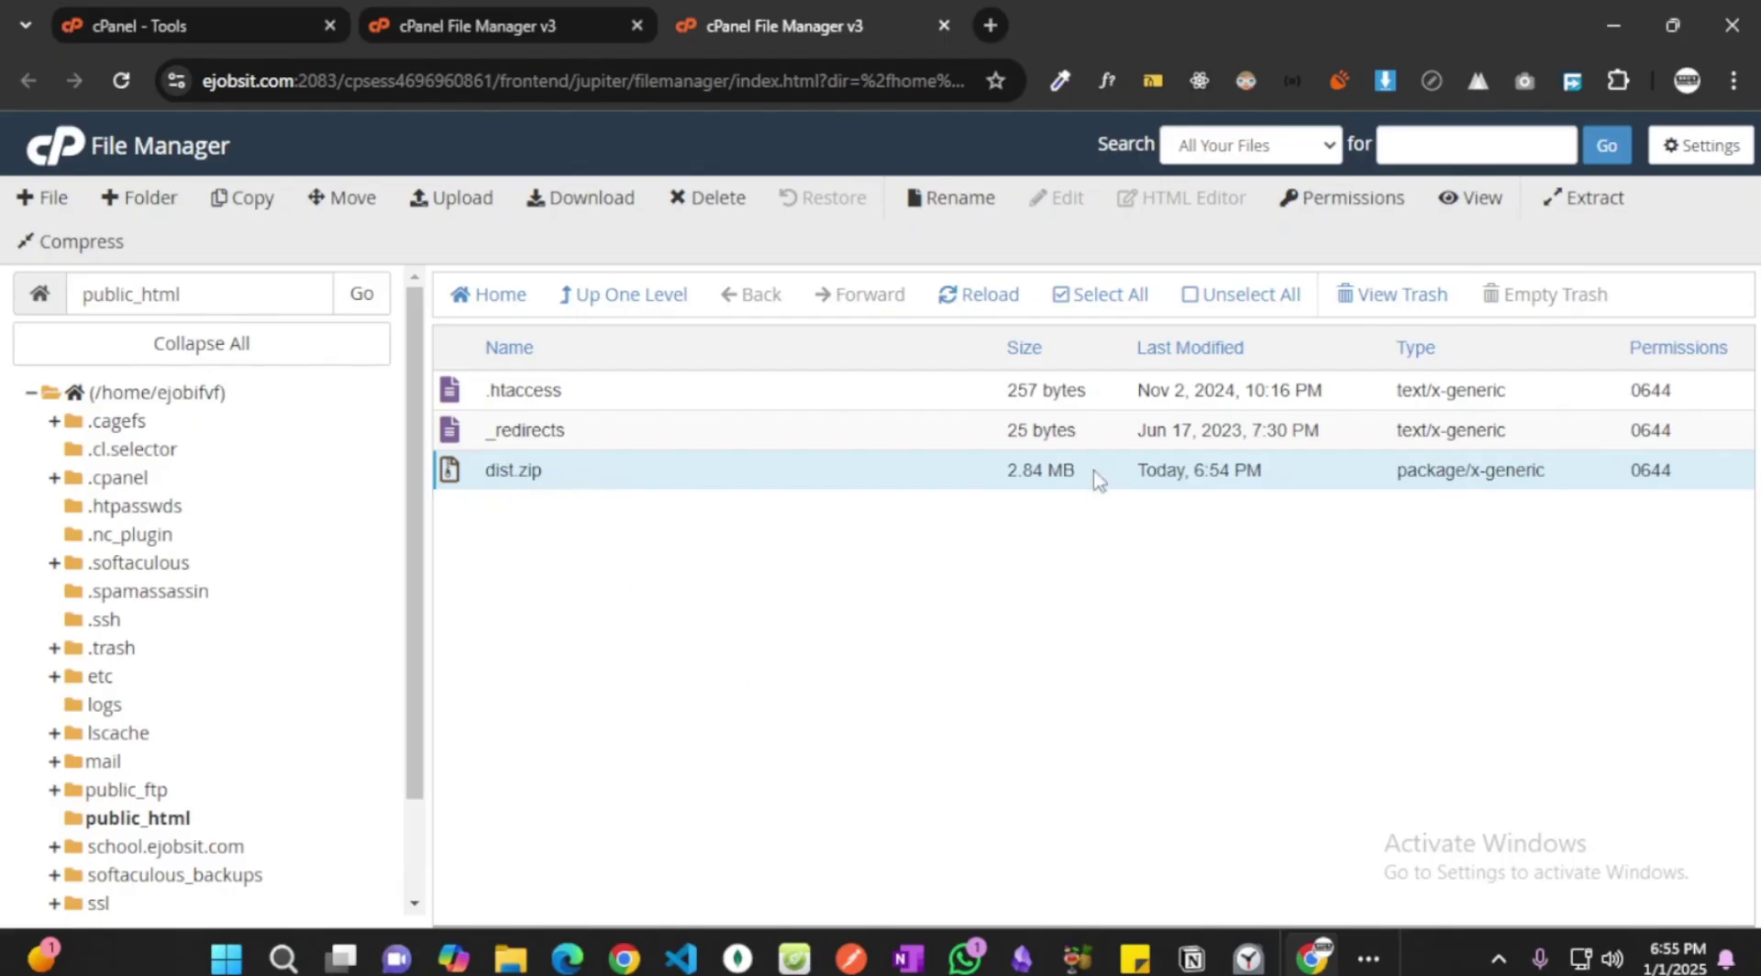
pyautogui.rightClick(664, 483)
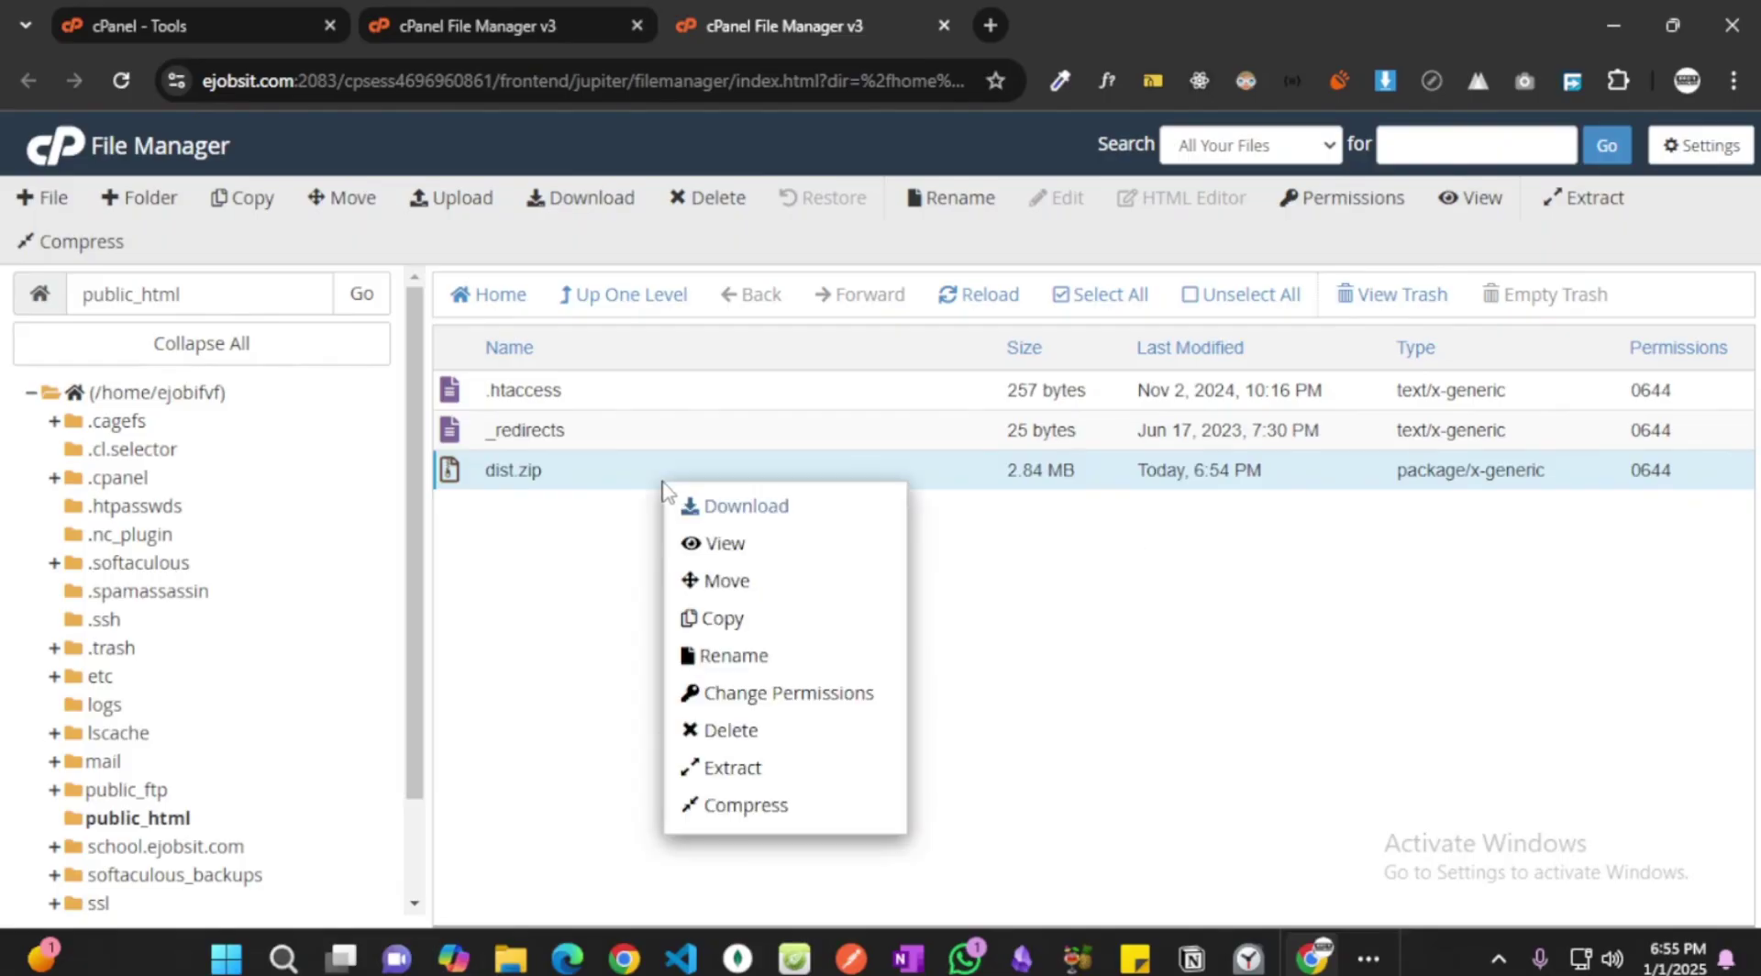
pyautogui.click(808, 781)
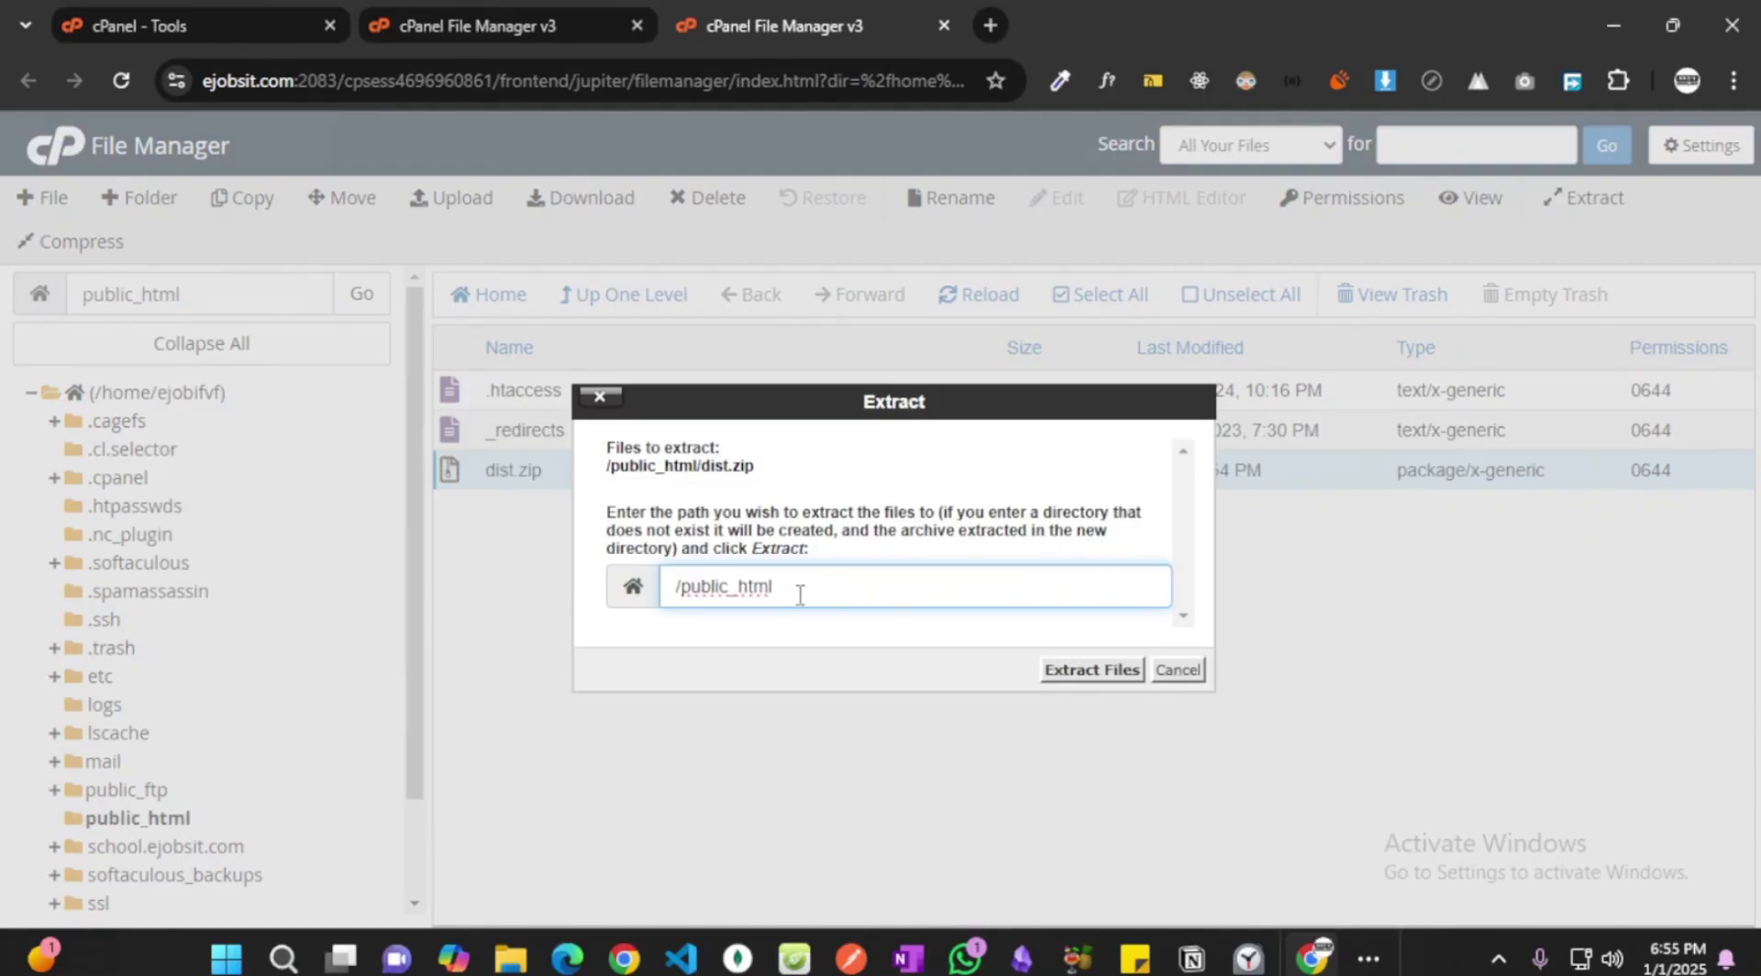
pyautogui.click(1061, 674)
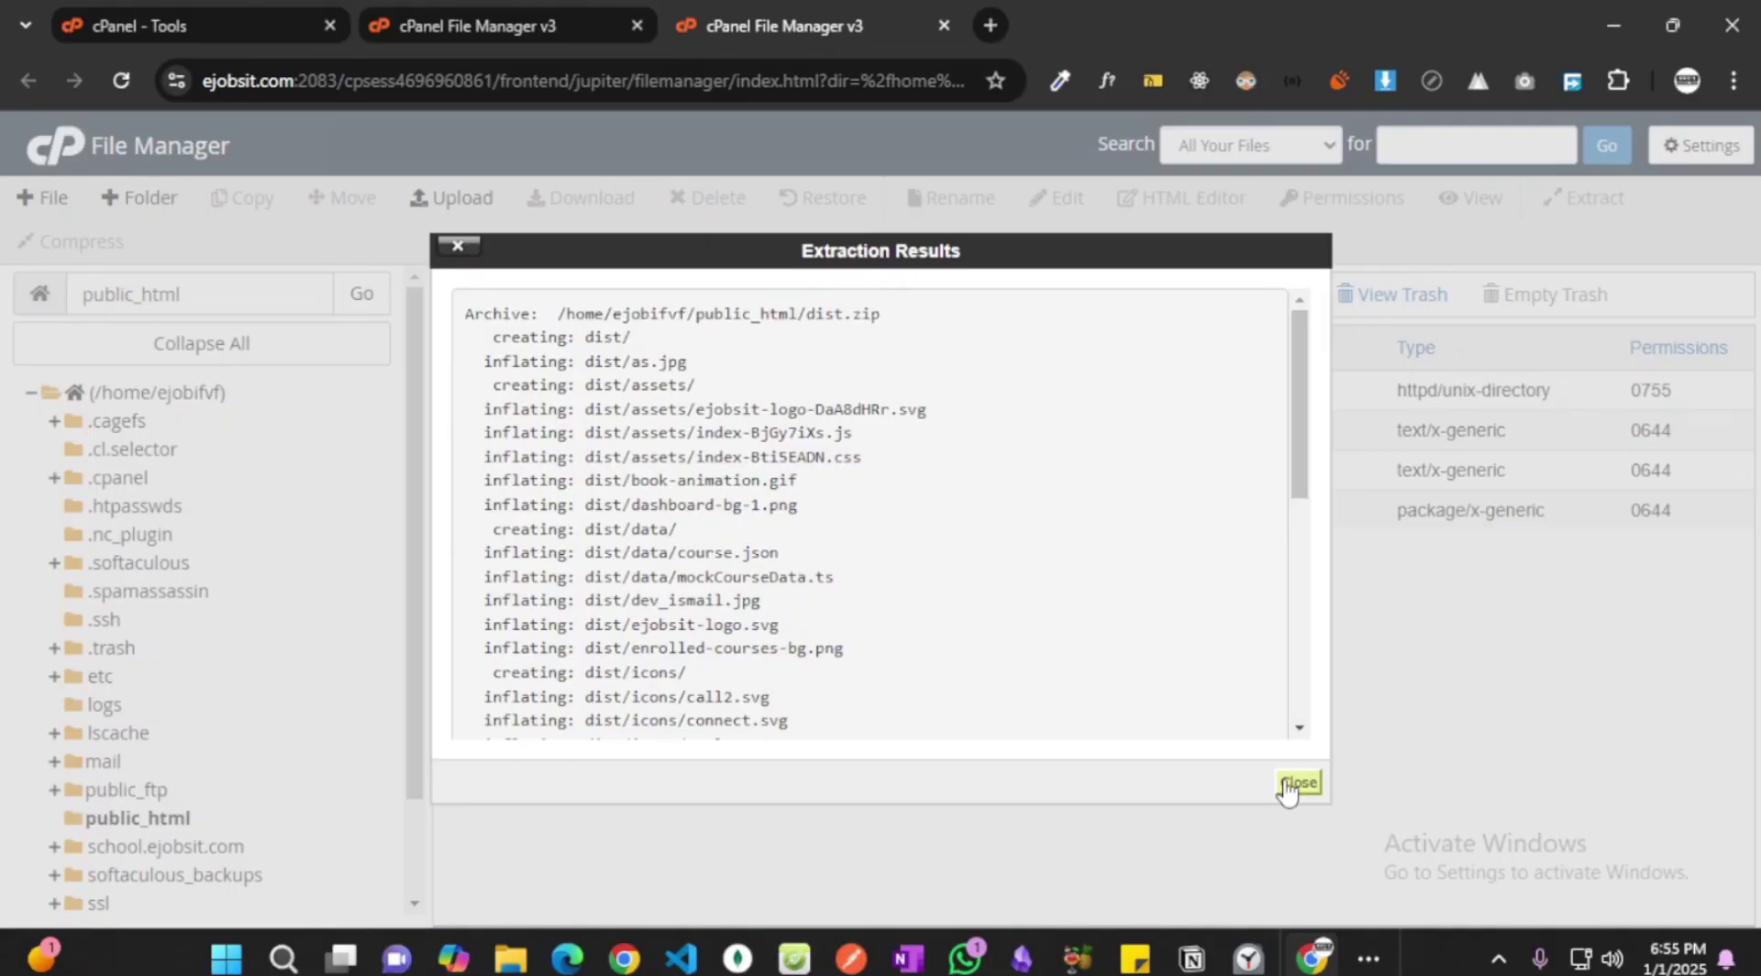
pyautogui.scroll(-6, 1133, 689)
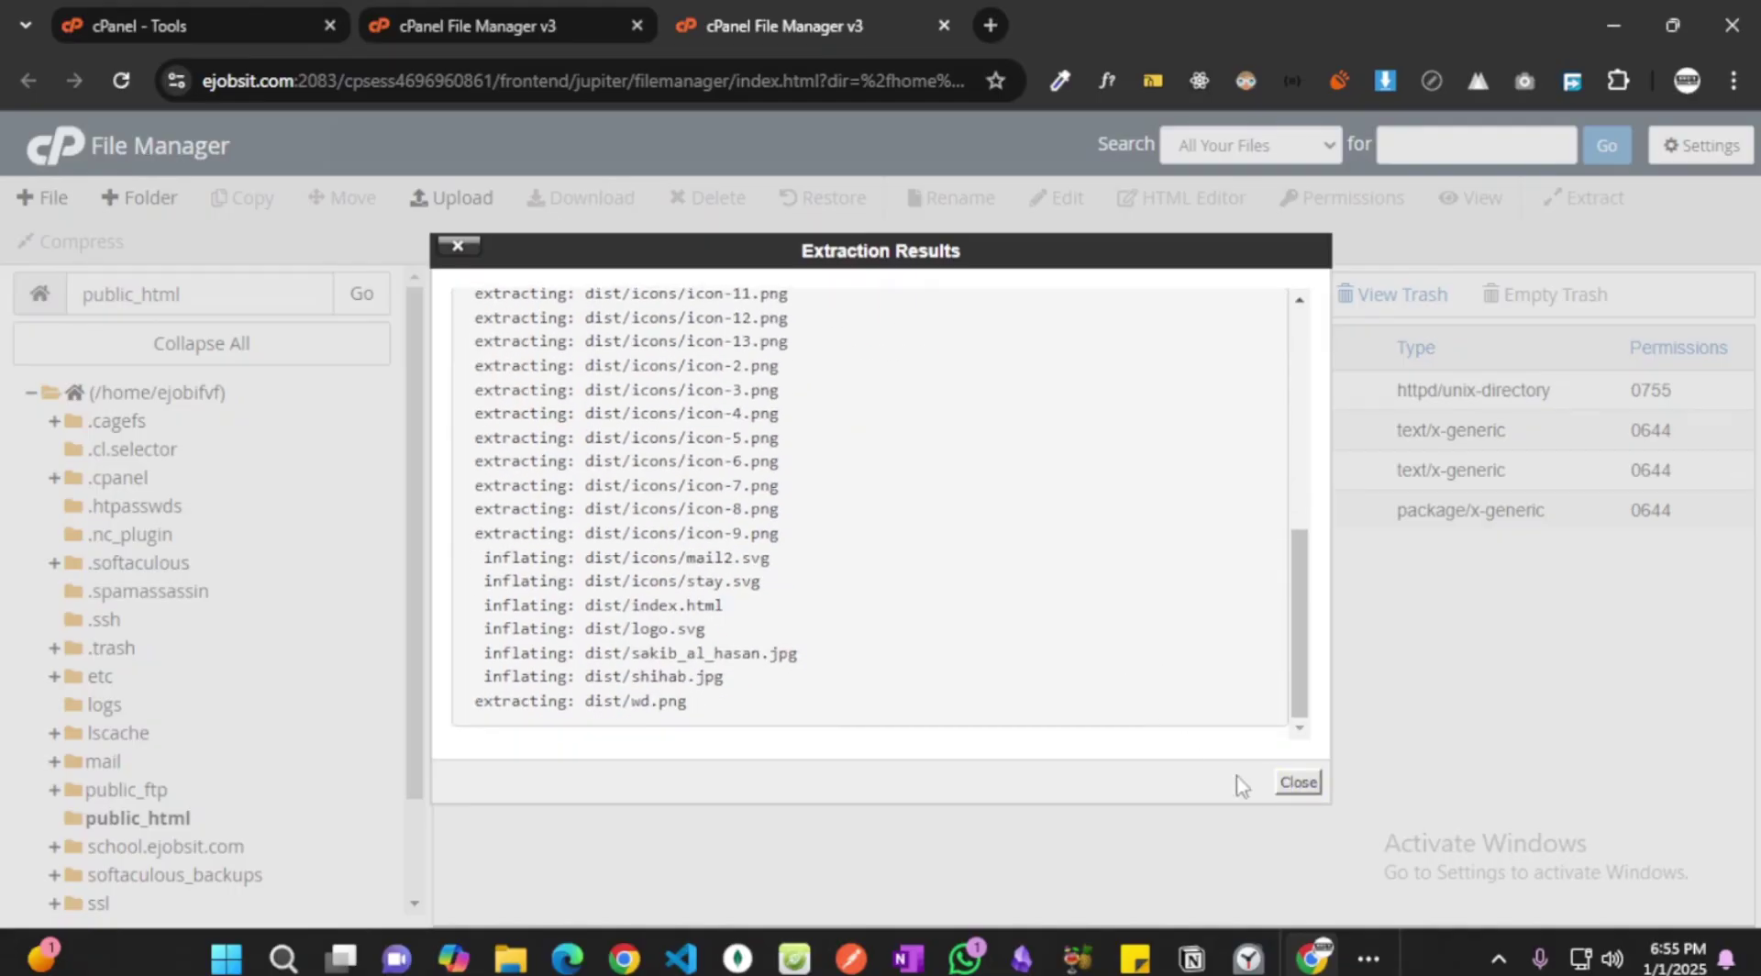
pyautogui.click(1298, 782)
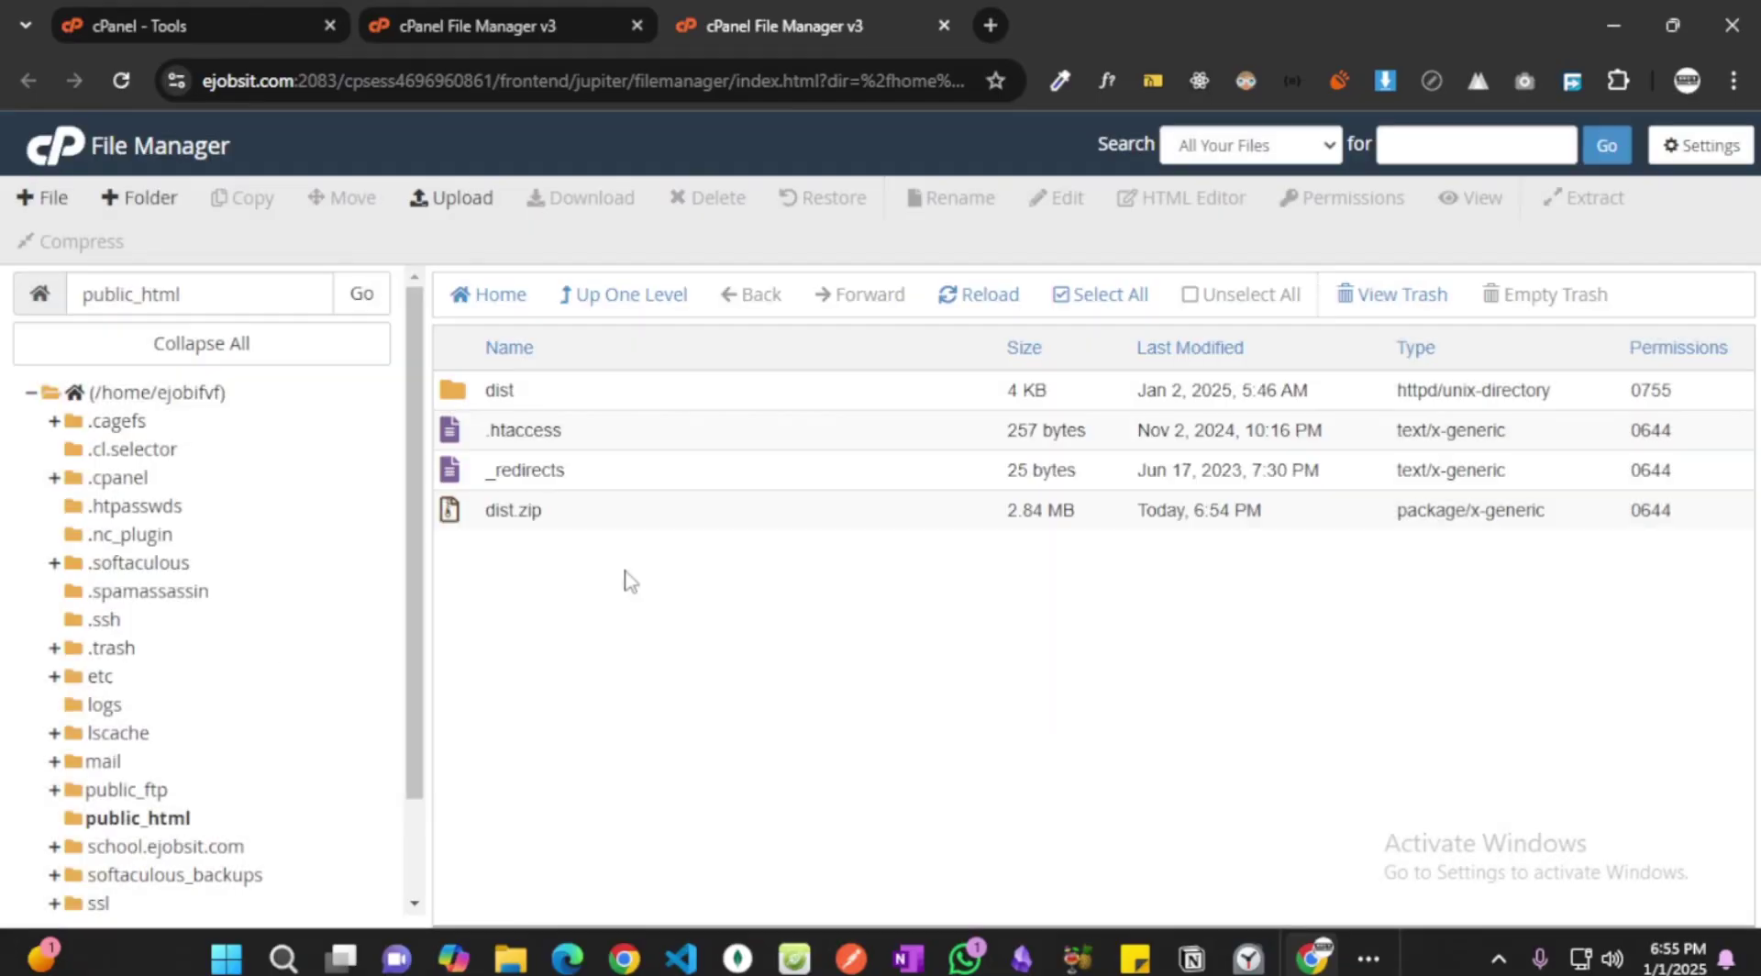
# - Delete the dist.zip archive from public_html, keeping the extracted dist folder
pyautogui.click(530, 394)
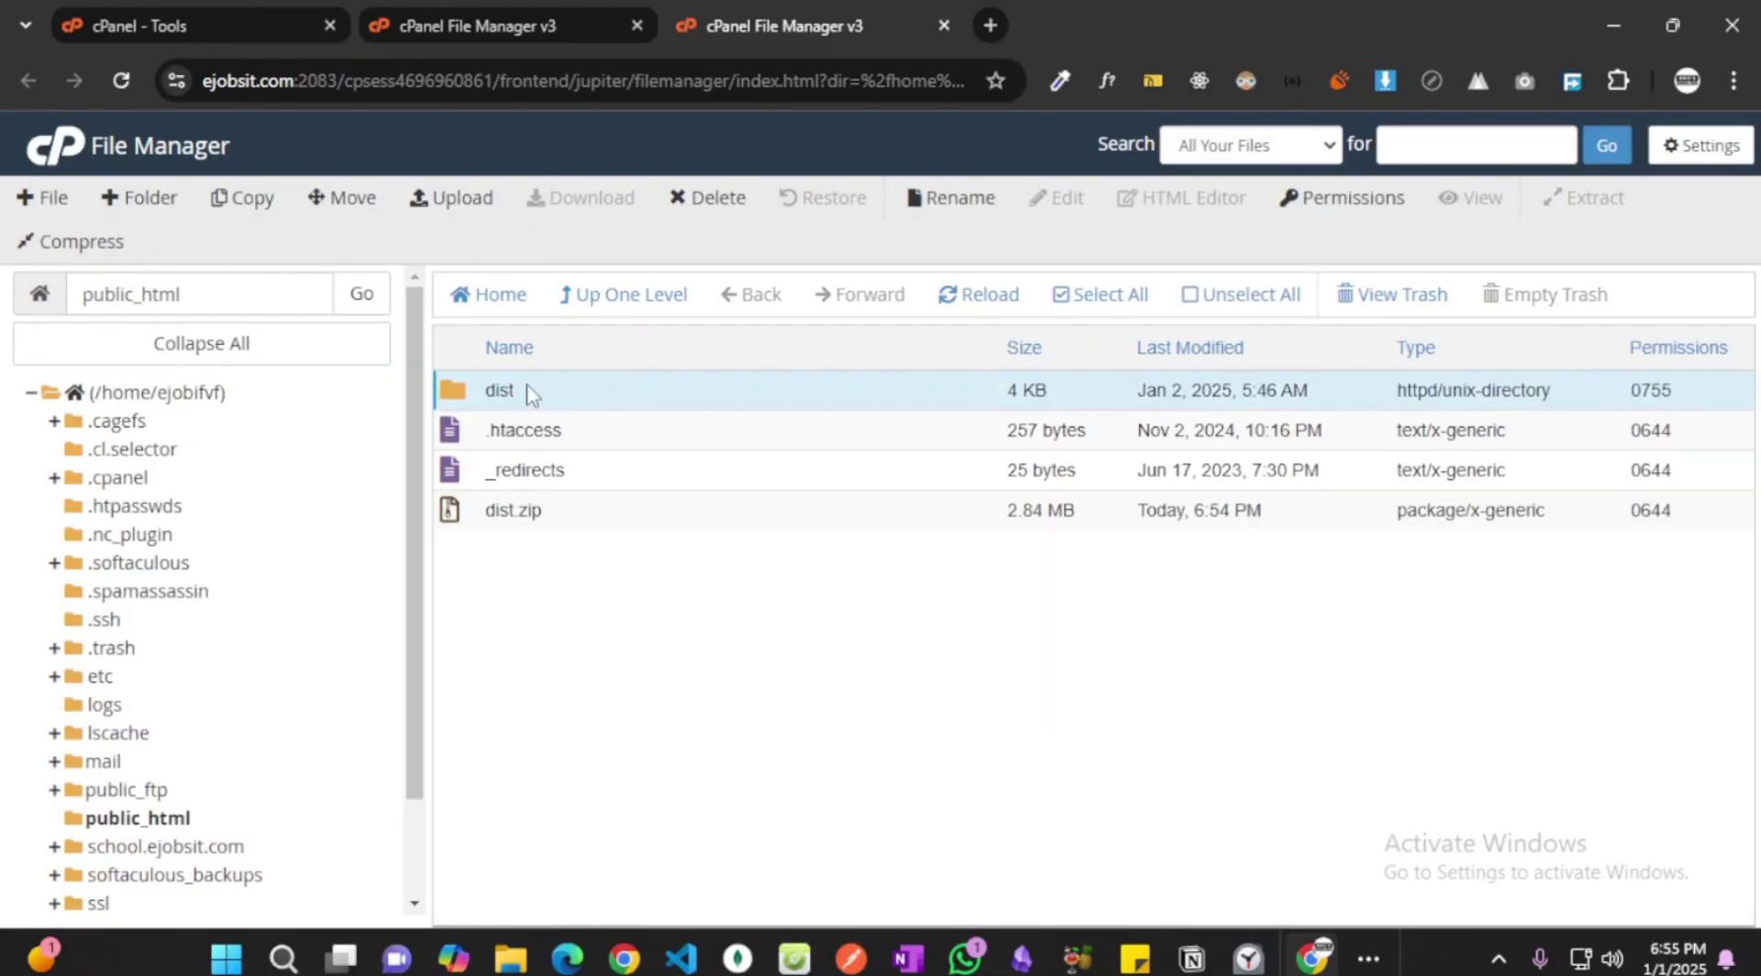
pyautogui.click(587, 528)
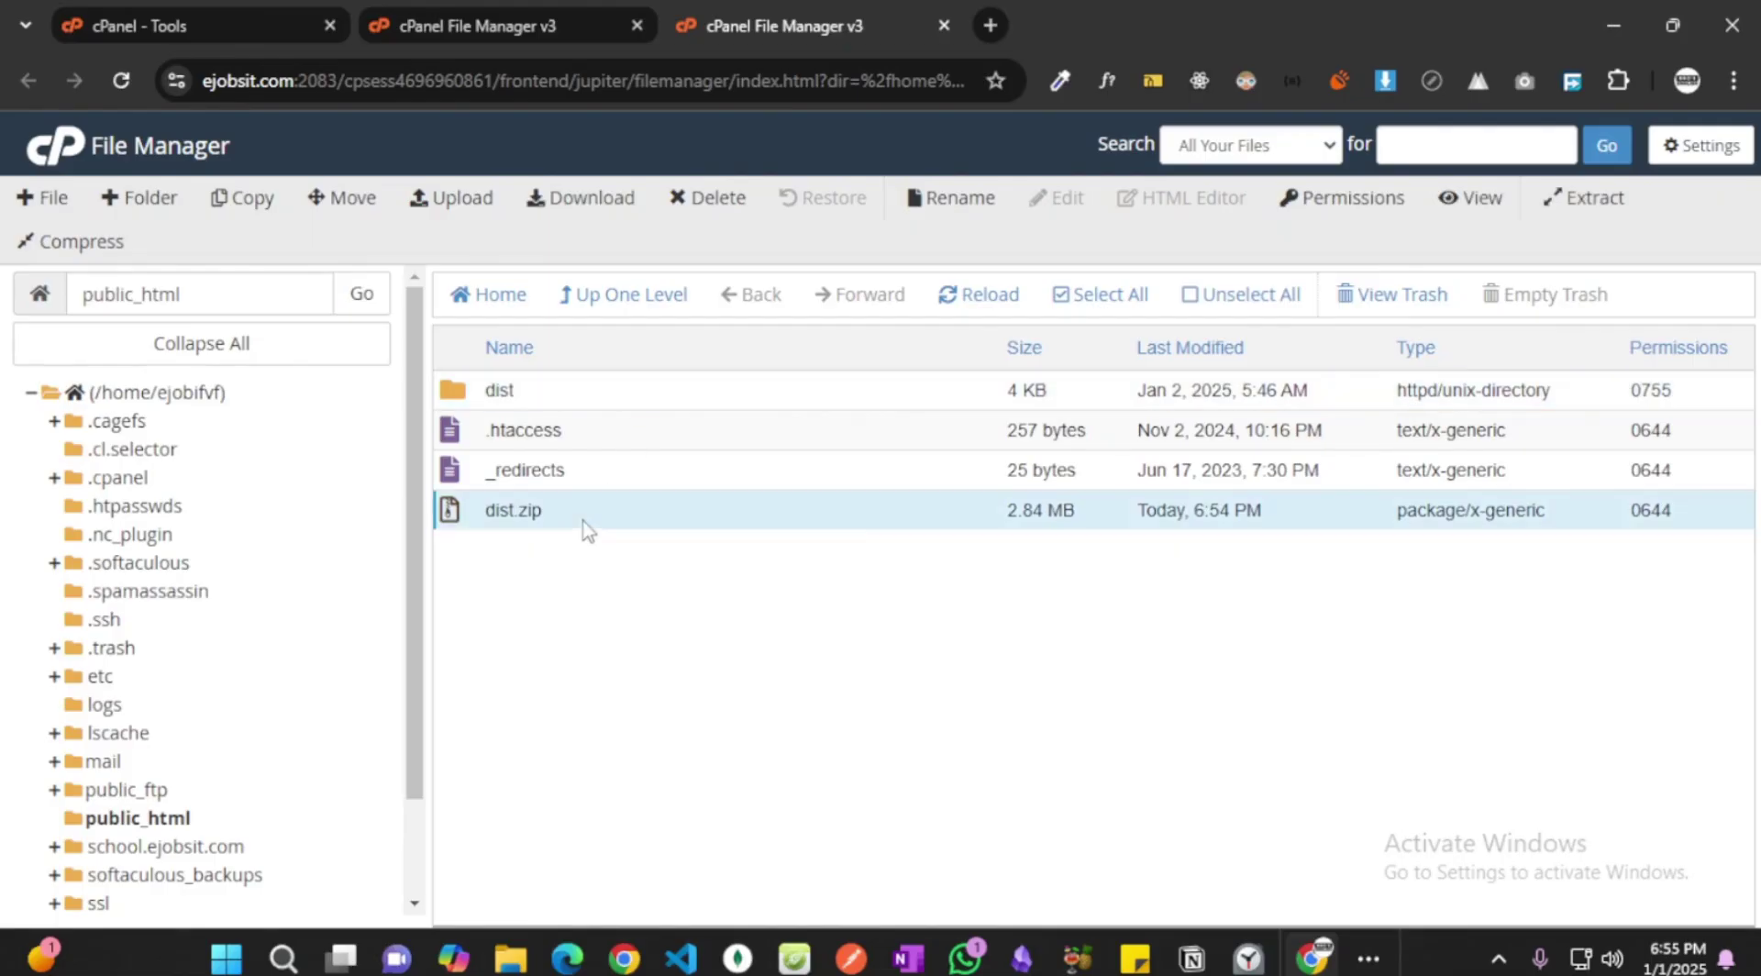
pyautogui.click(708, 209)
pyautogui.click(1098, 601)
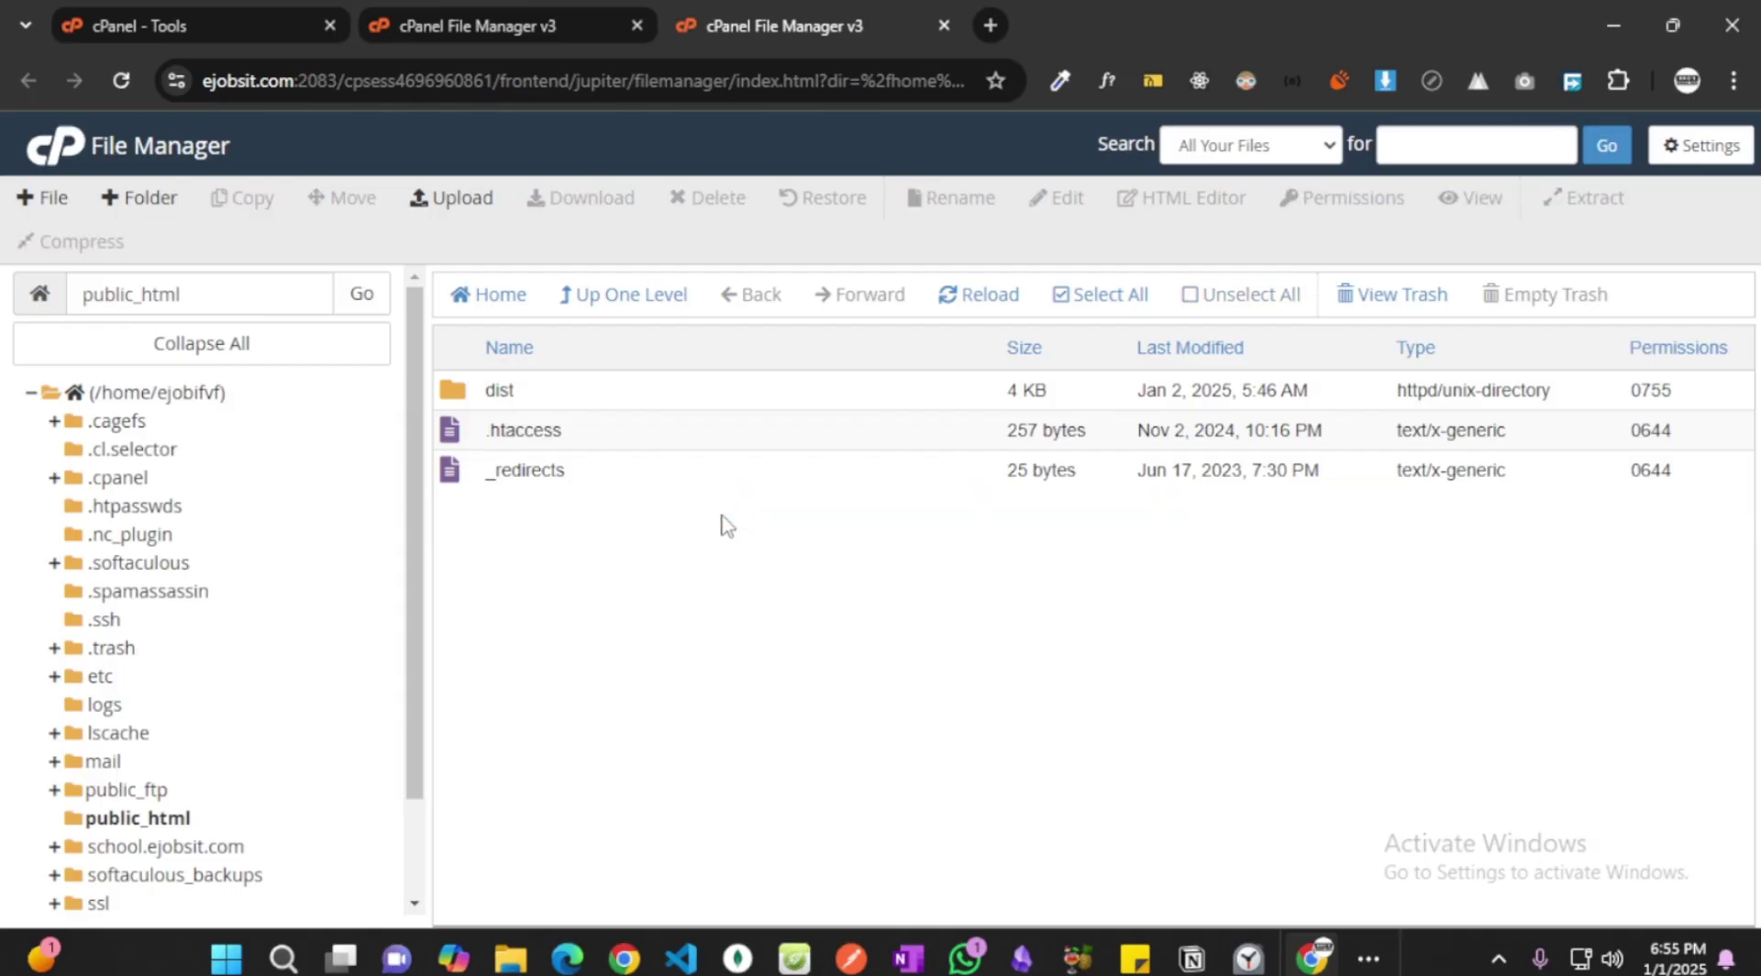
# - Open the extracted dist folder in public_html and look through its files
pyautogui.click(581, 399)
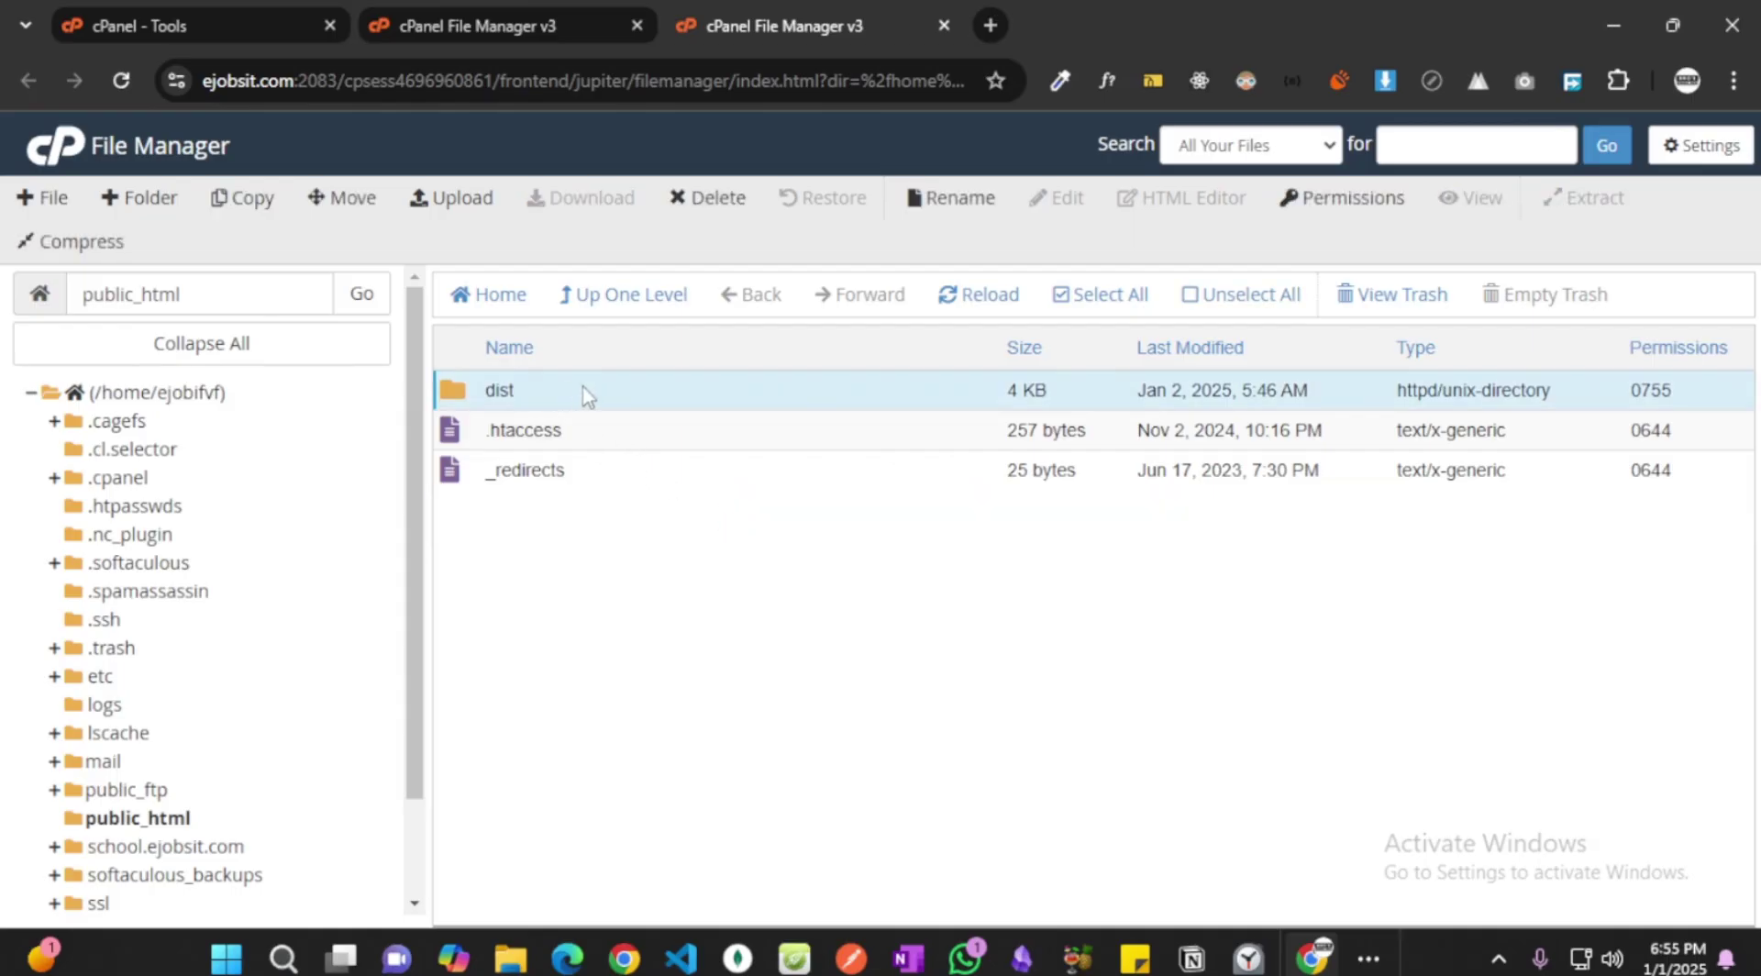
pyautogui.click(587, 396)
pyautogui.doubleClick(587, 396)
pyautogui.scroll(-1, 654, 459)
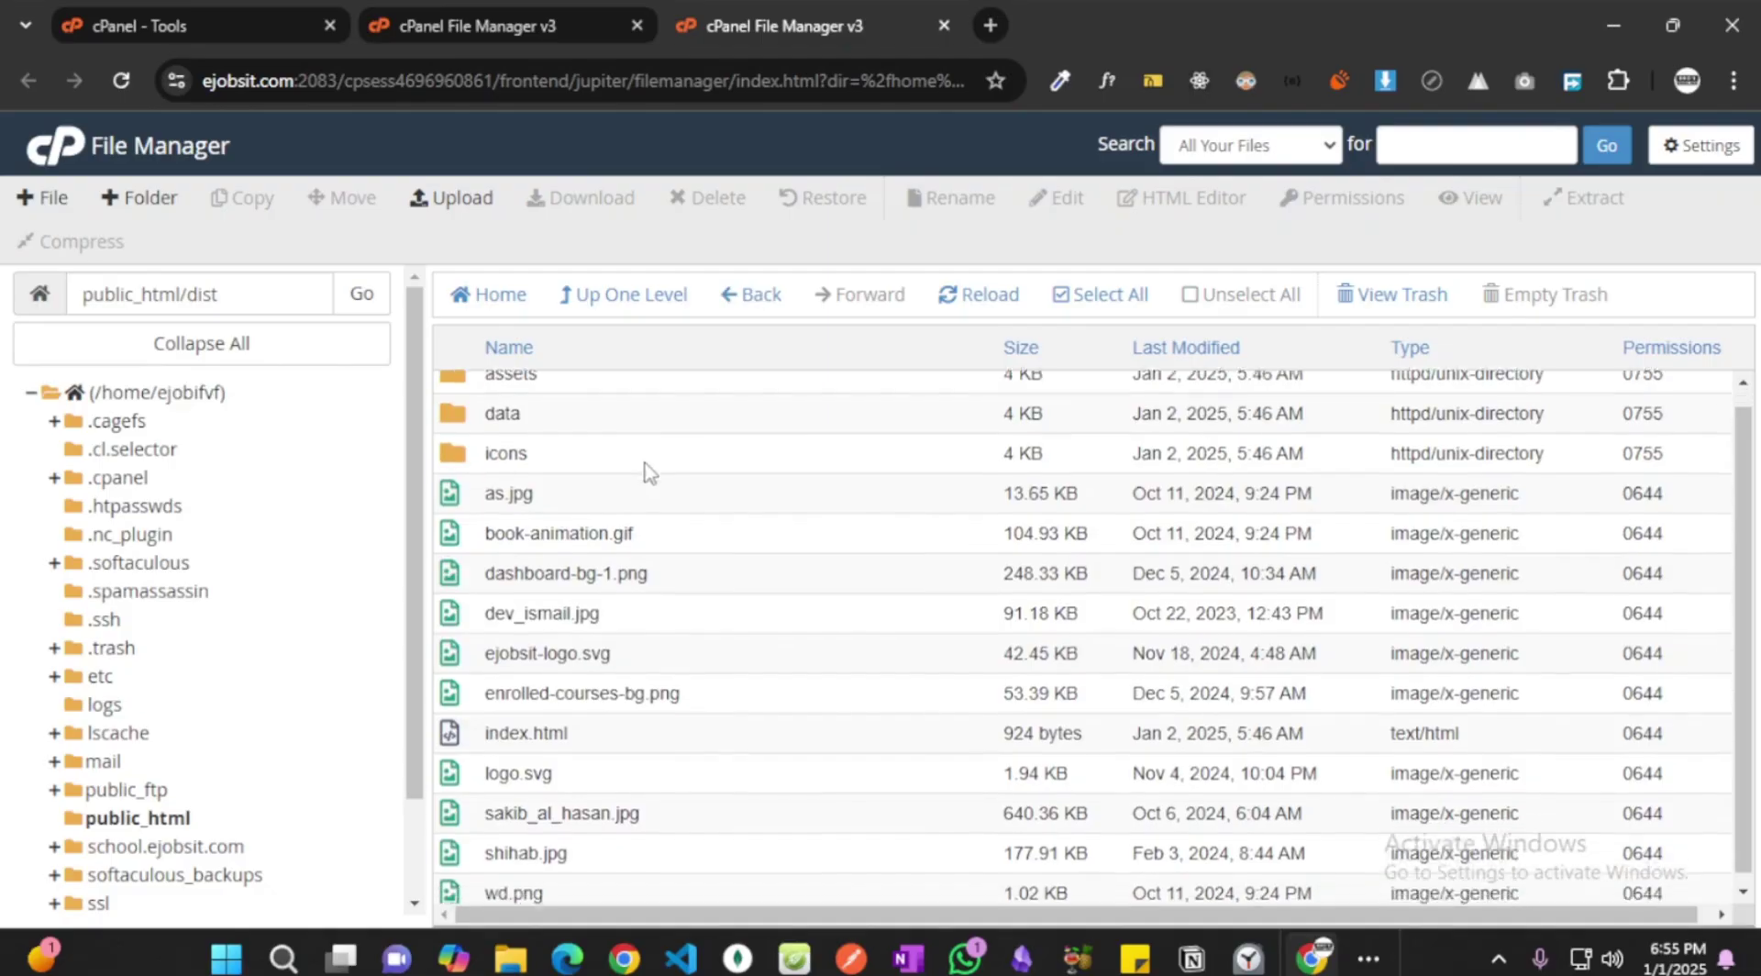
pyautogui.scroll(1, 678, 495)
pyautogui.scroll(-1, 775, 594)
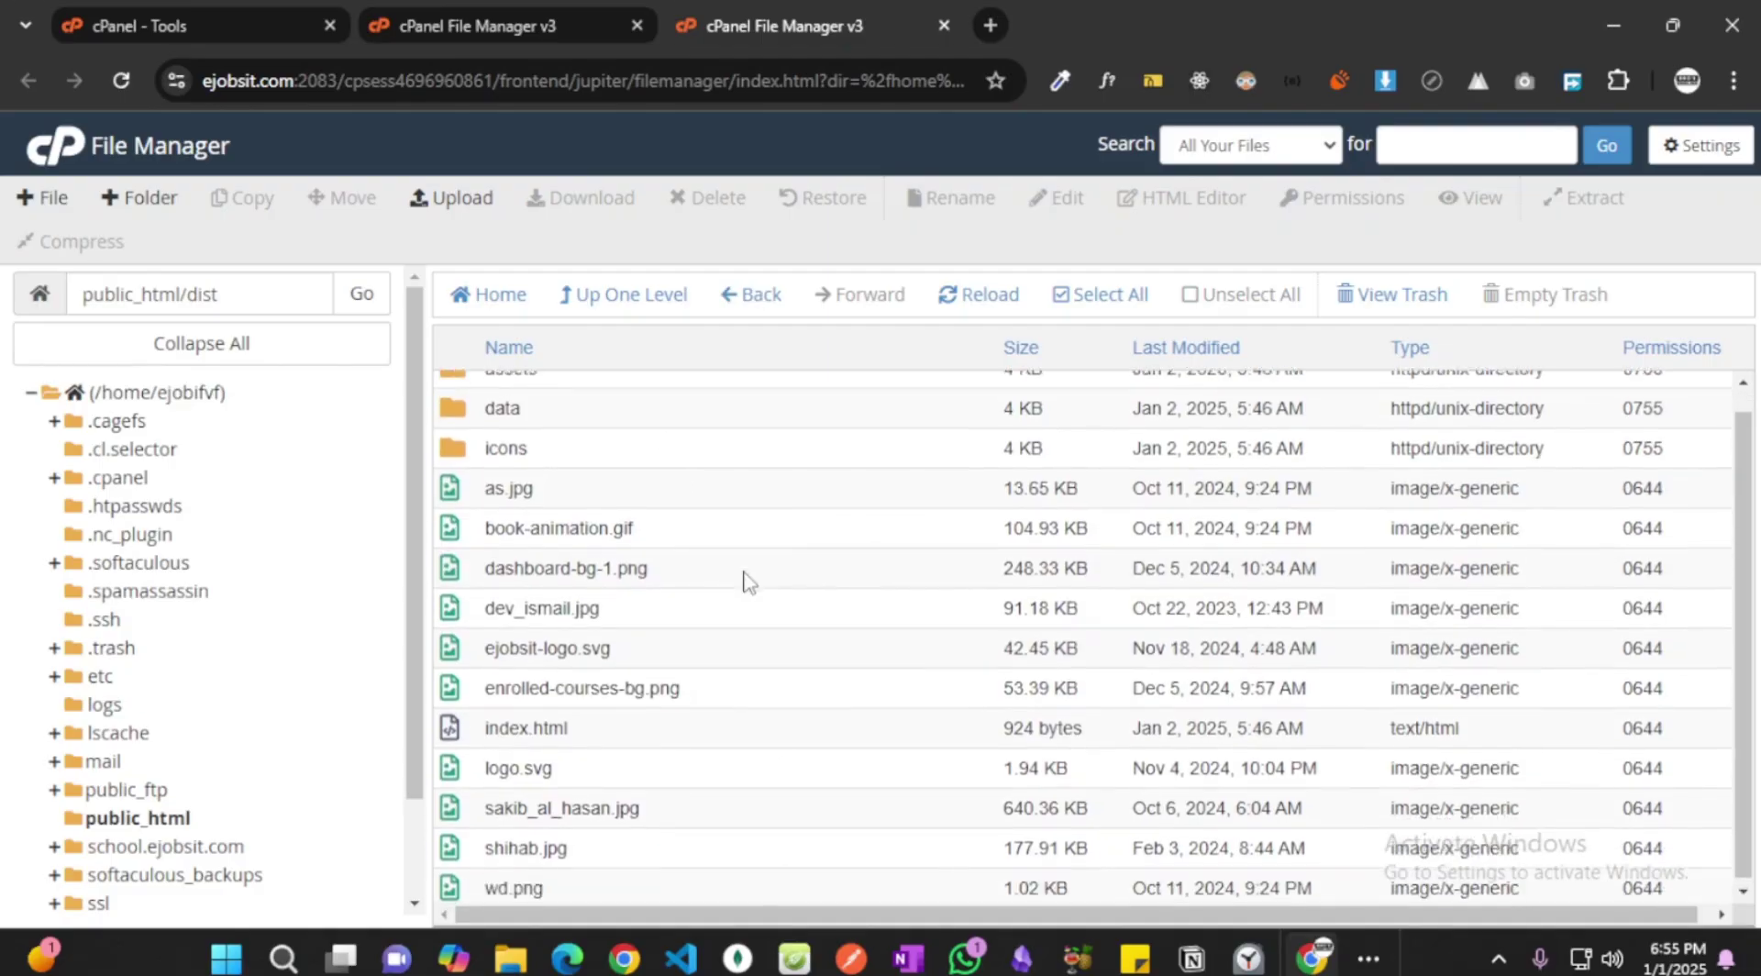
pyautogui.scroll(1, 733, 555)
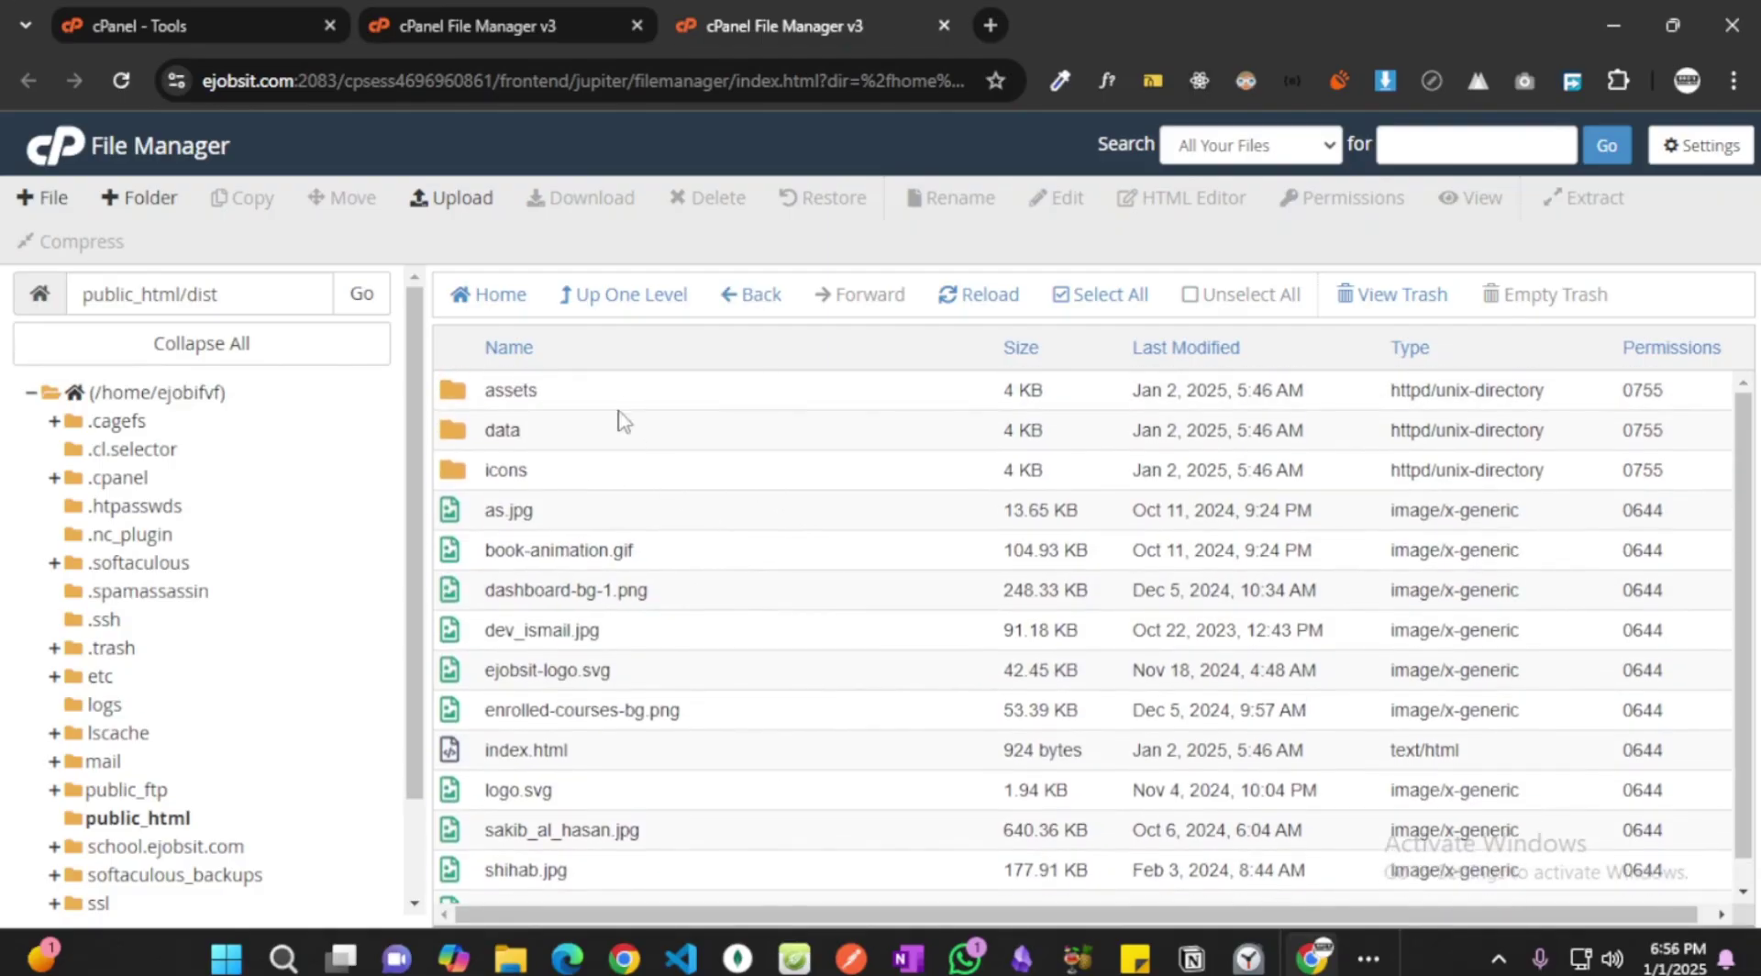
# - Move all files and folders from dist to the /public_html/ path and return to the public_html folder
pyautogui.click(1077, 303)
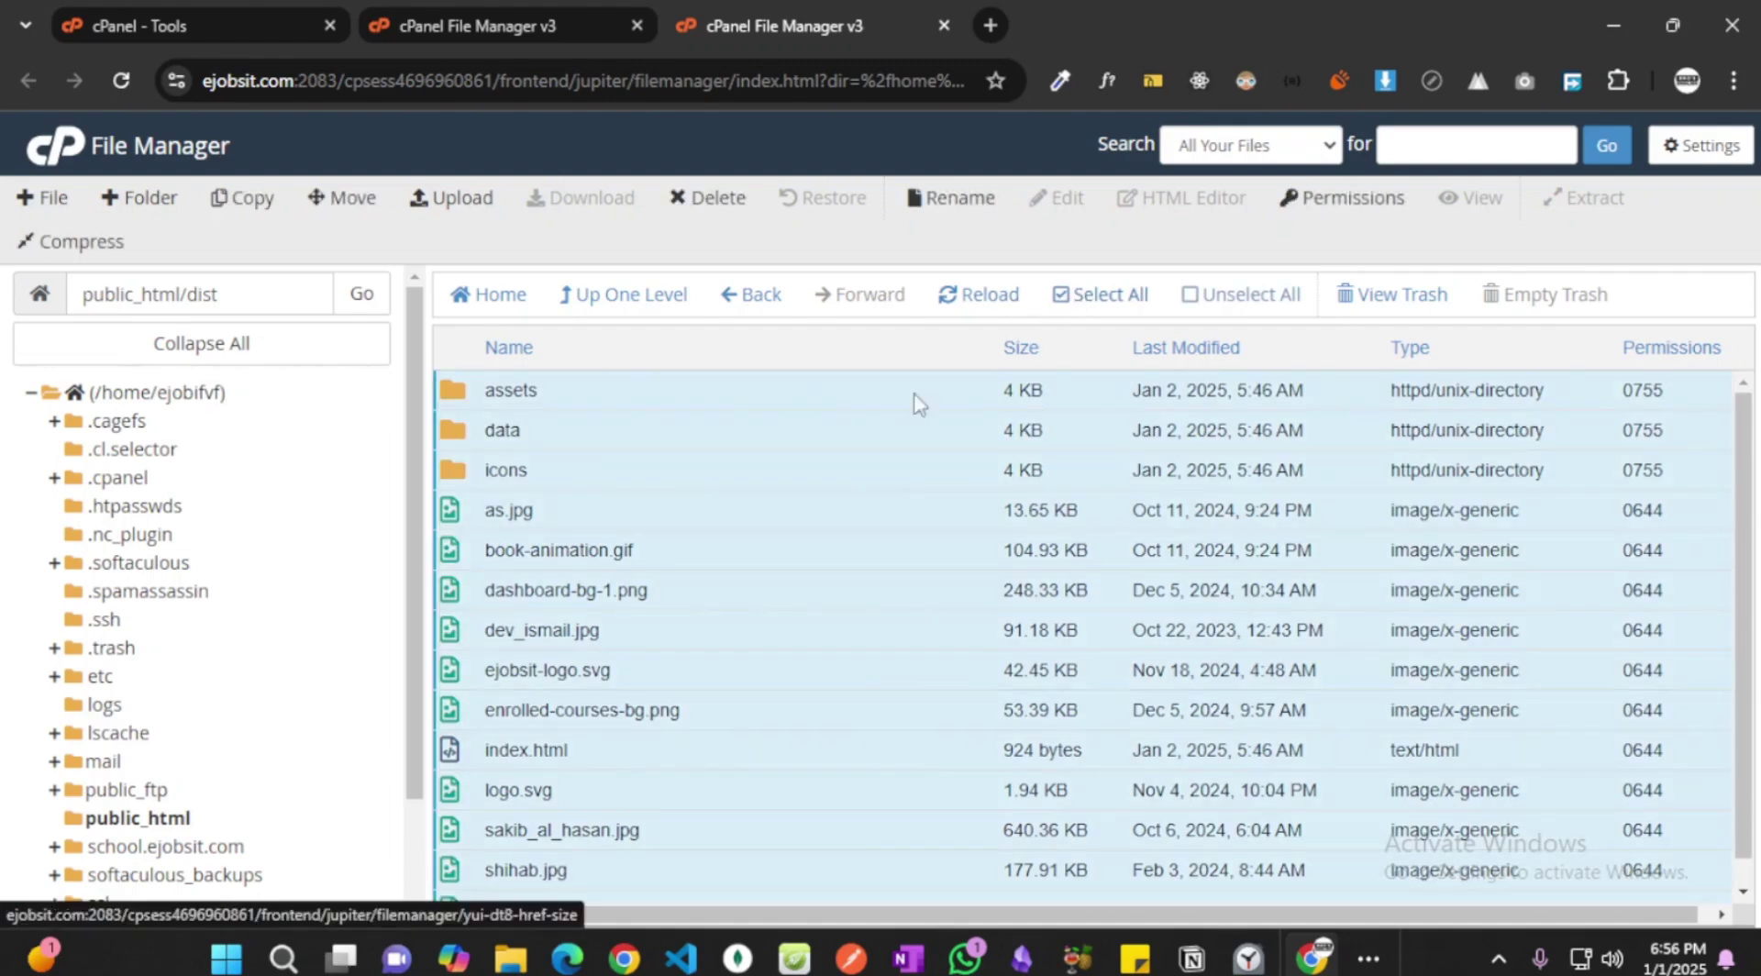
pyautogui.click(341, 209)
pyautogui.click(872, 636)
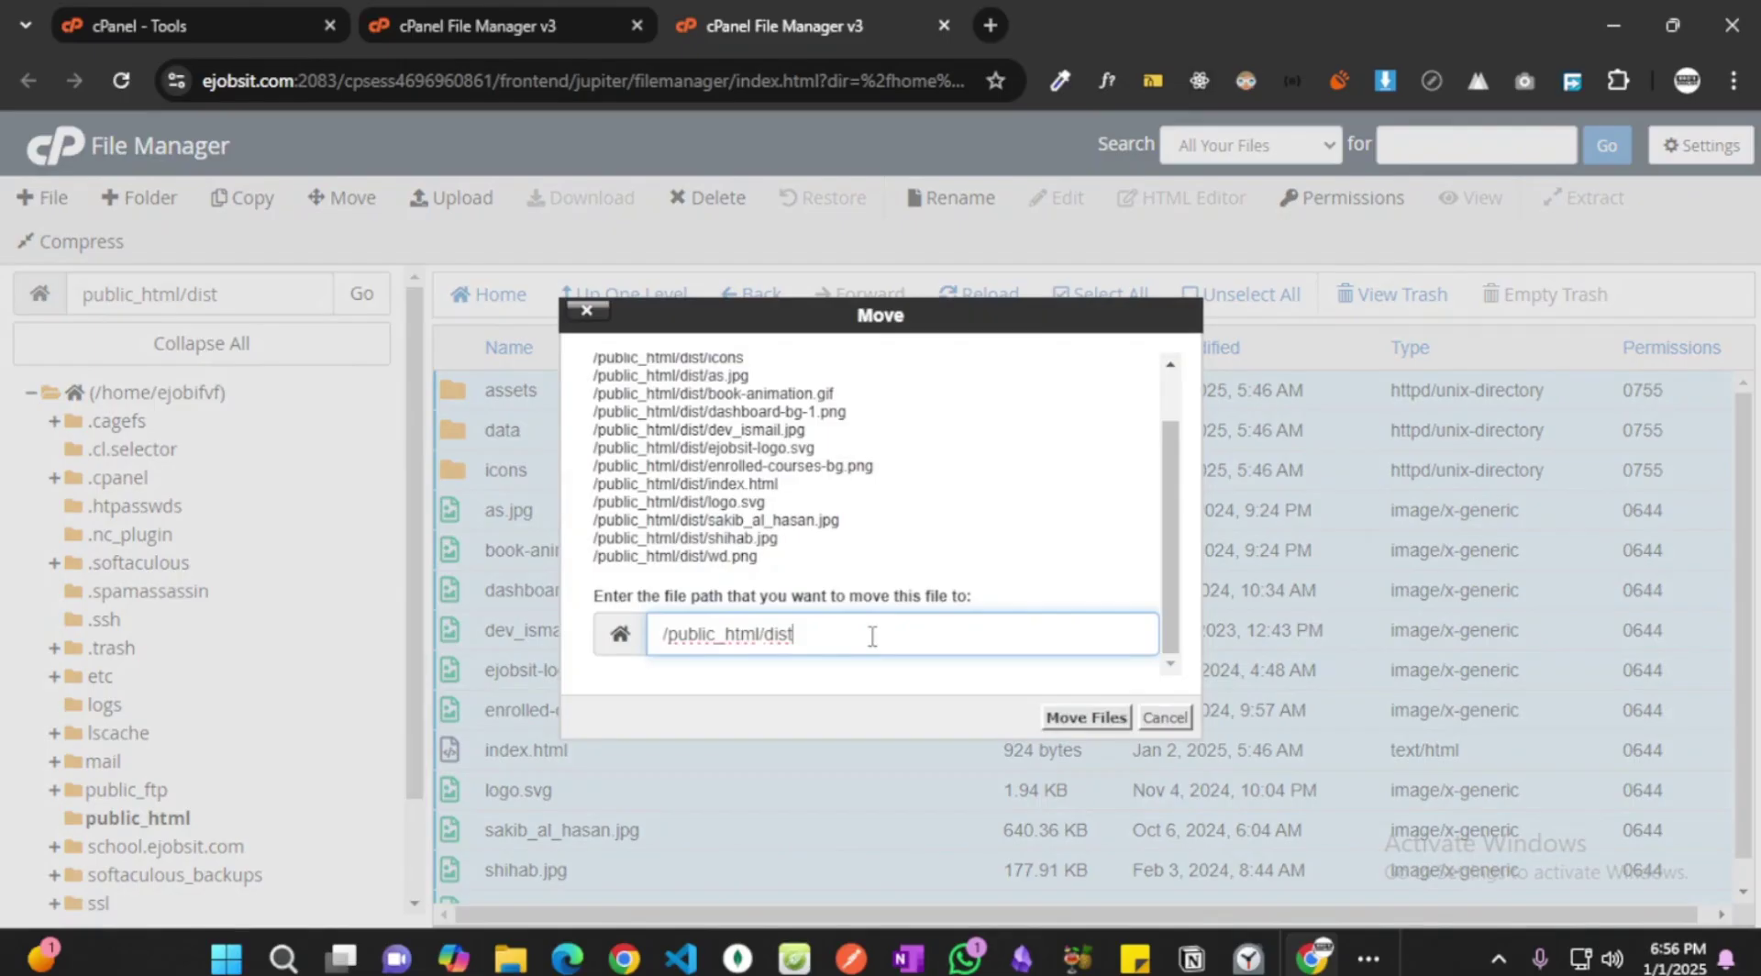
pyautogui.press('BackSpace')
pyautogui.press('BackSpace')
pyautogui.press('BackSpace')
pyautogui.moveTo(667, 635); pyautogui.dragTo(760, 644)
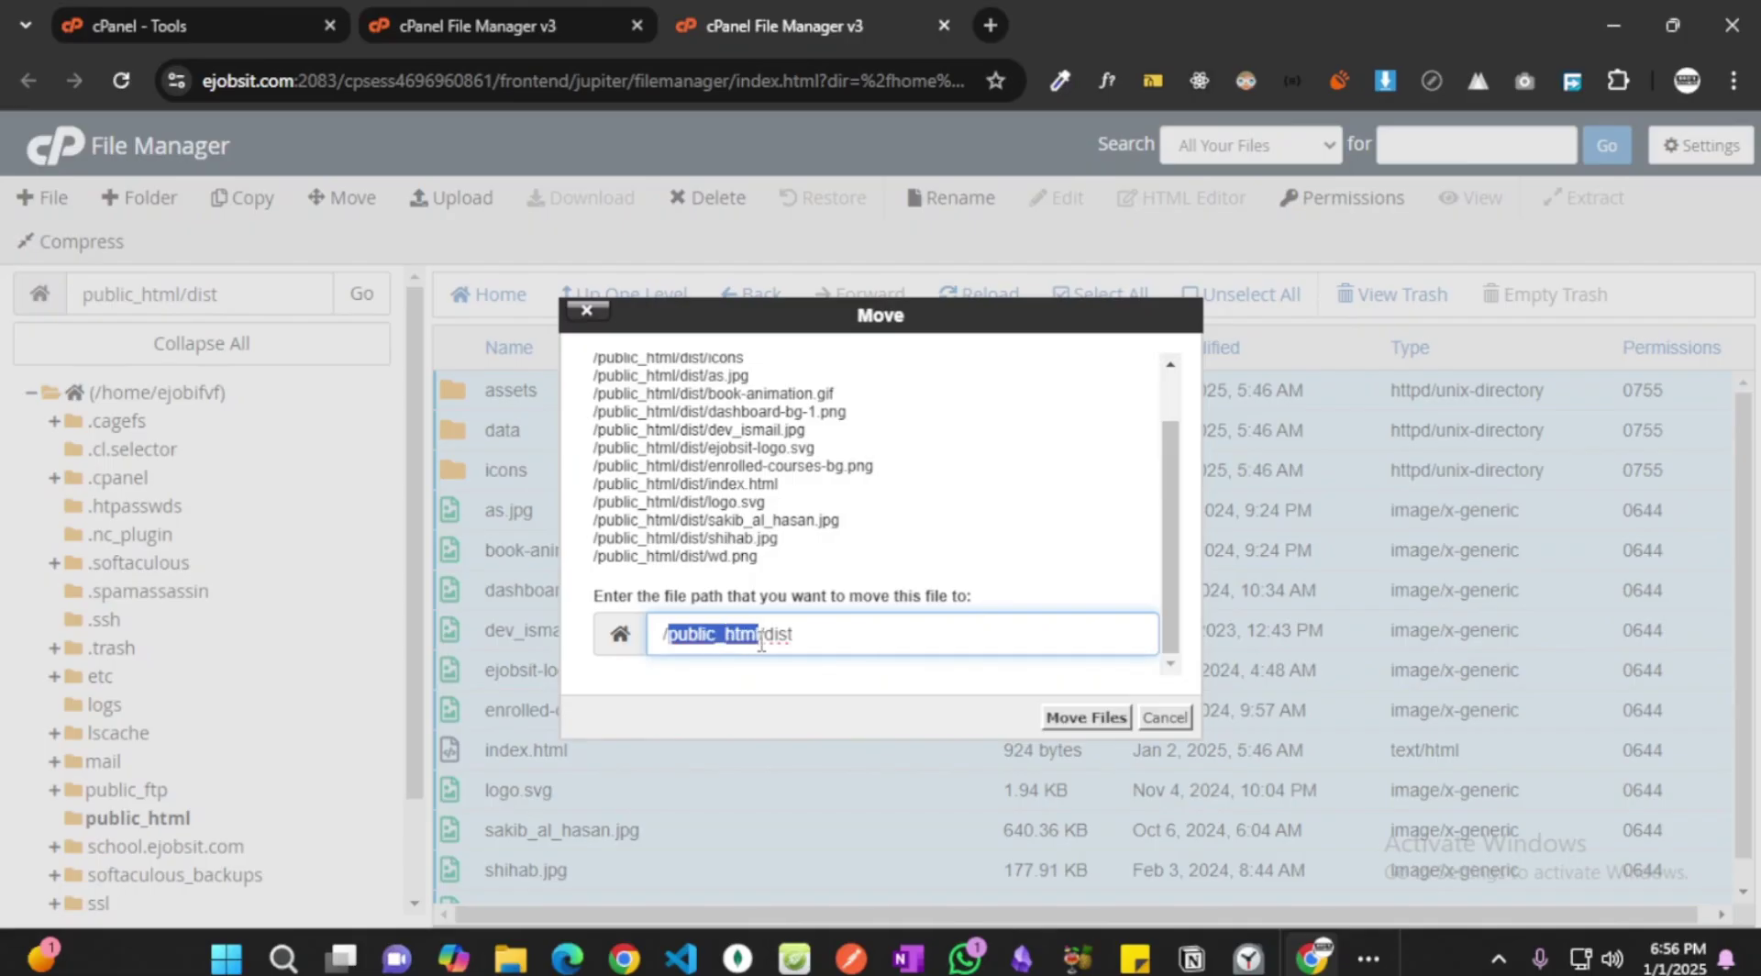
pyautogui.doubleClick(806, 636)
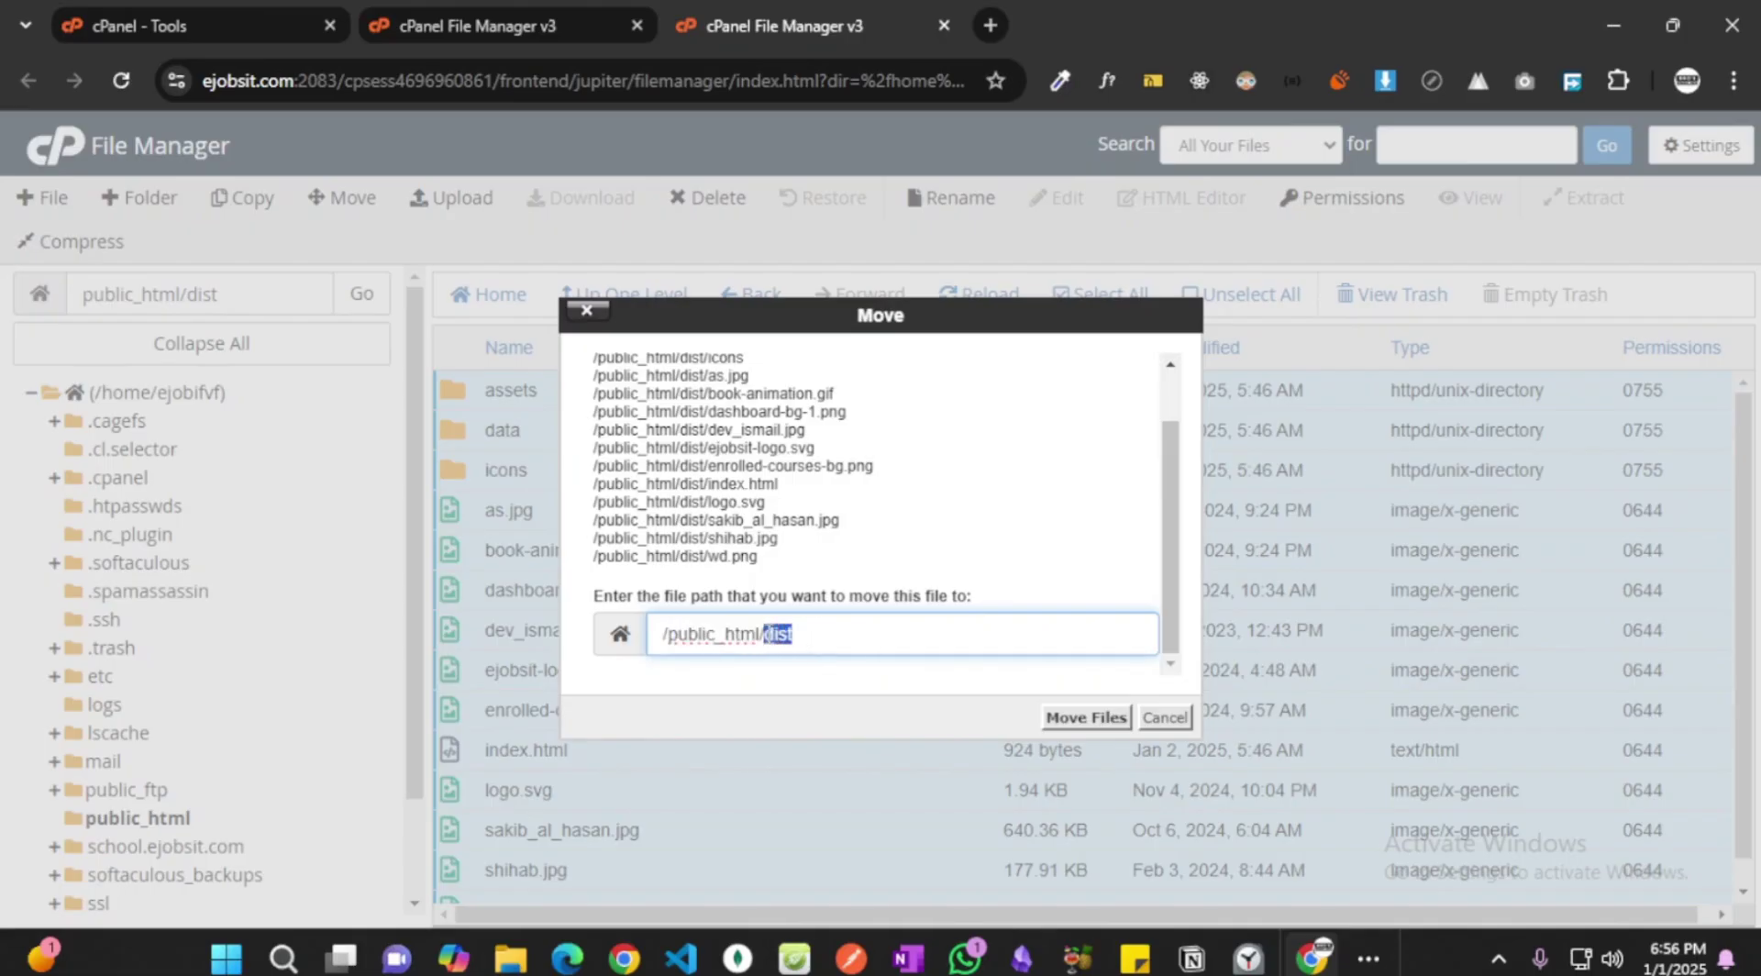
pyautogui.click(812, 634)
pyautogui.press('BackSpace')
pyautogui.press('BackSpace')
pyautogui.press('BackSpace')
pyautogui.press('BackSpace')
pyautogui.click(1082, 716)
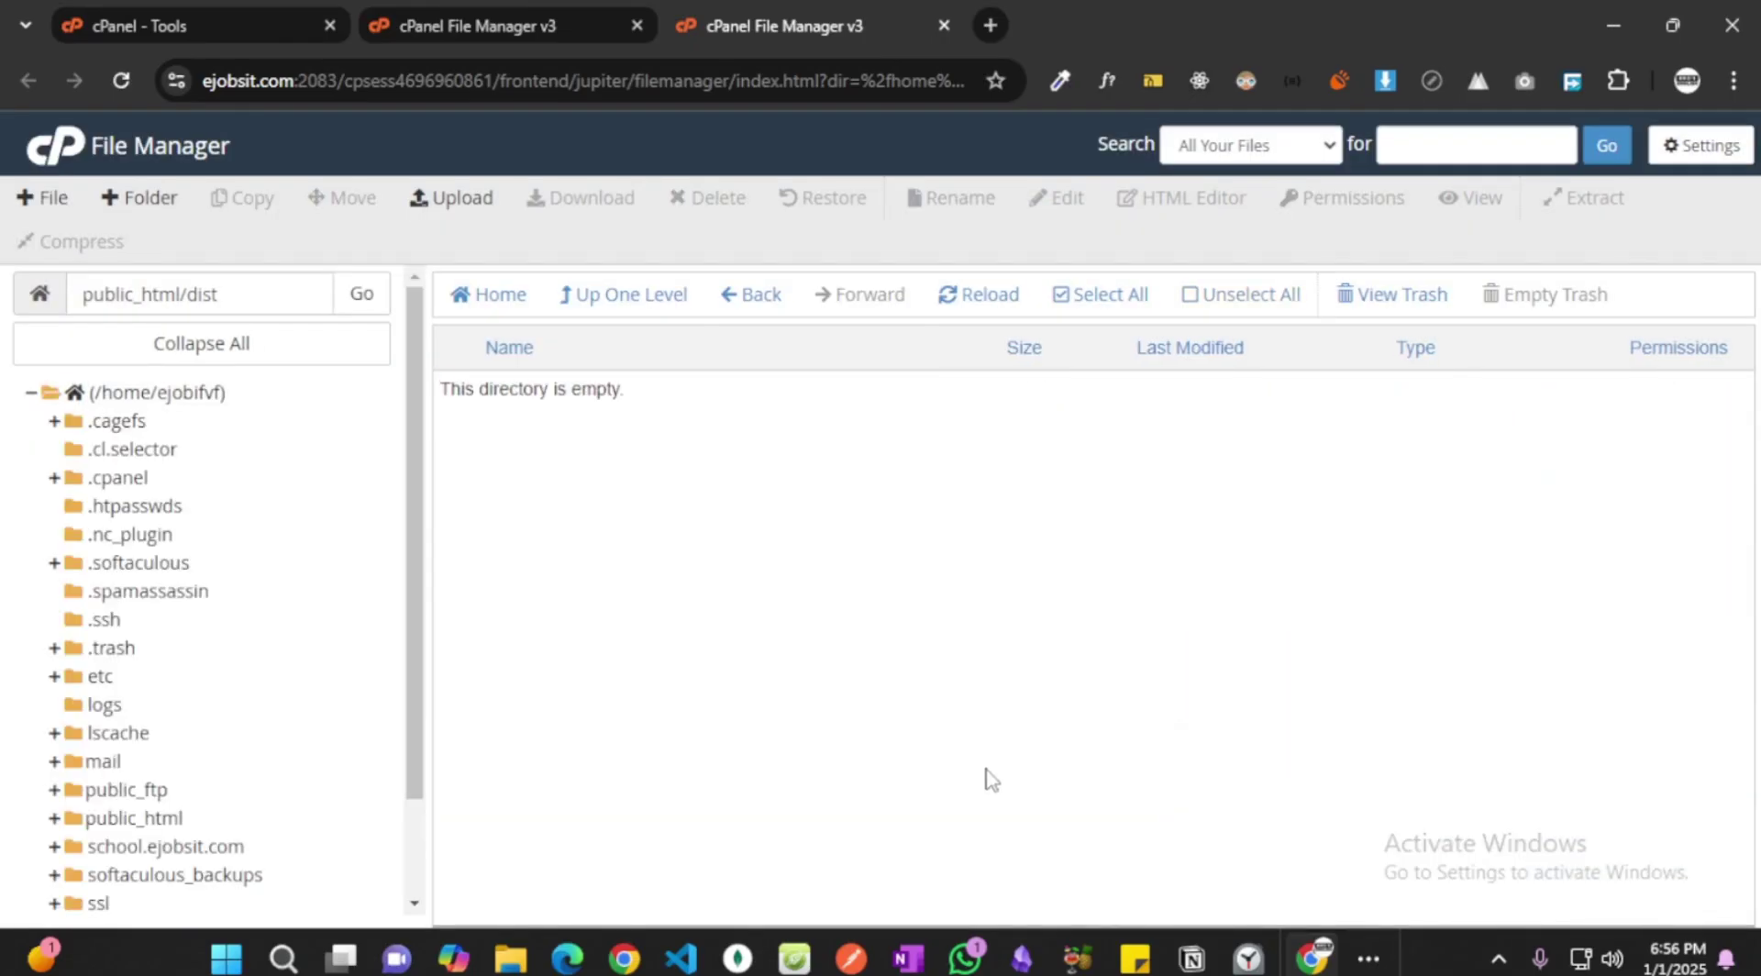
pyautogui.click(745, 301)
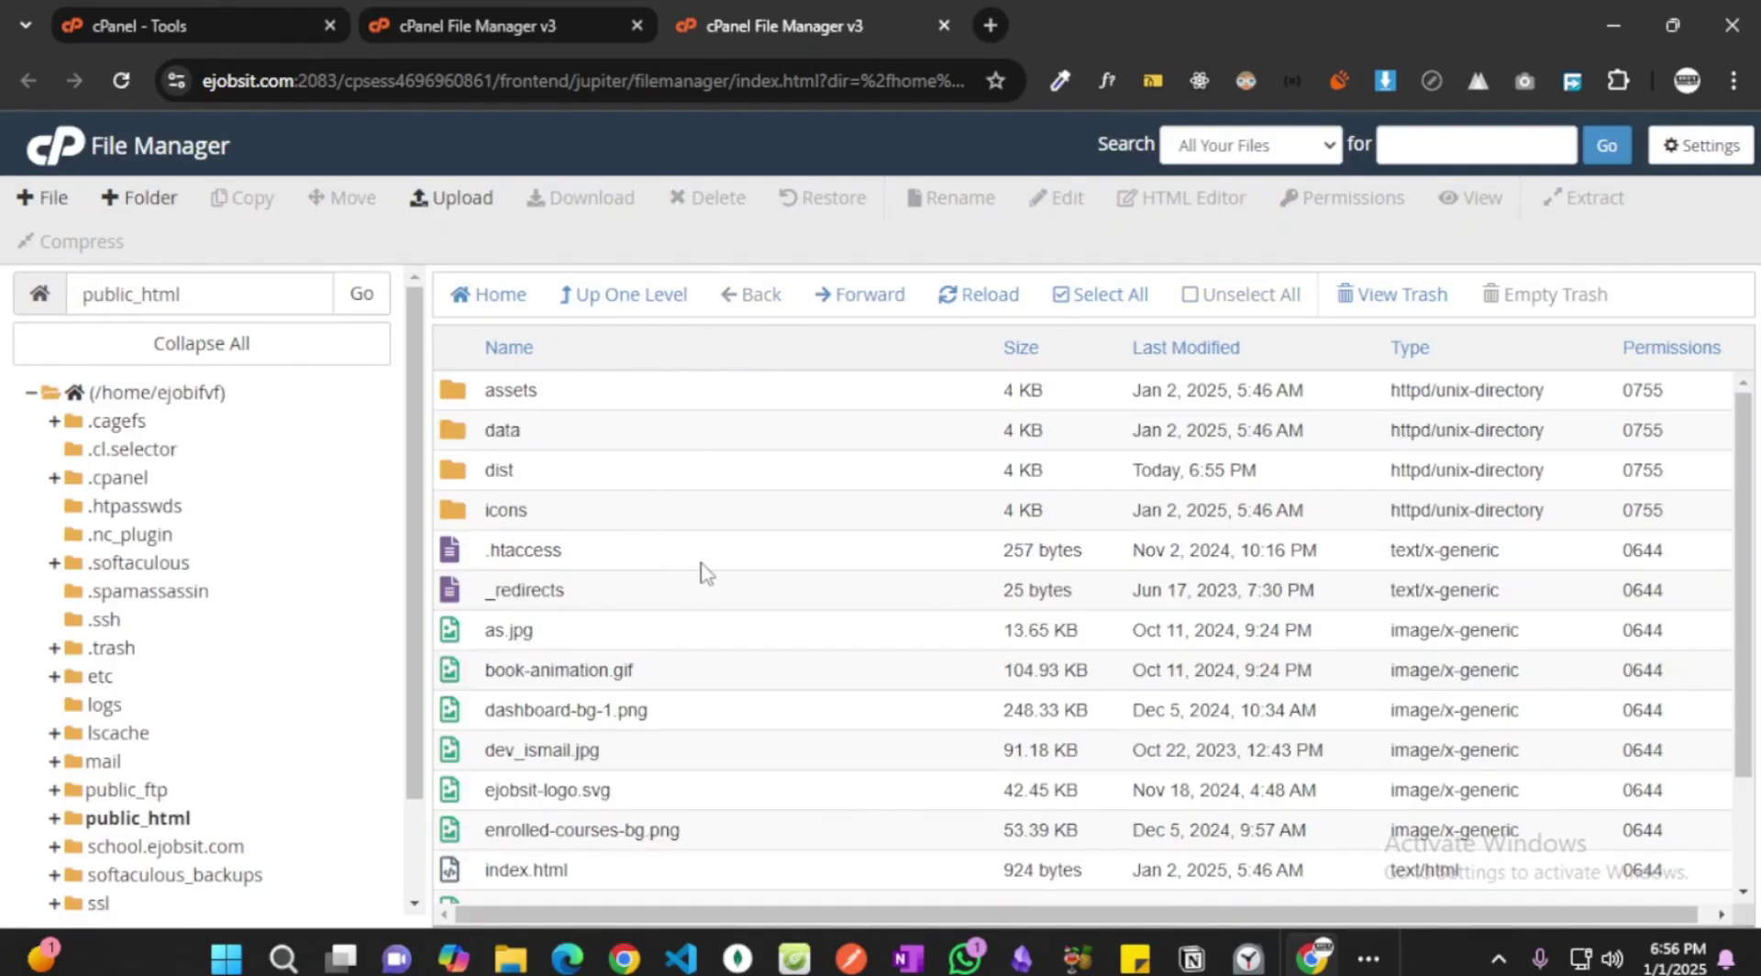
# - Delete the leftover dist folder from public_html by moving it to the trash
pyautogui.scroll(-2, 774, 649)
pyautogui.scroll(2, 774, 649)
pyautogui.click(648, 477)
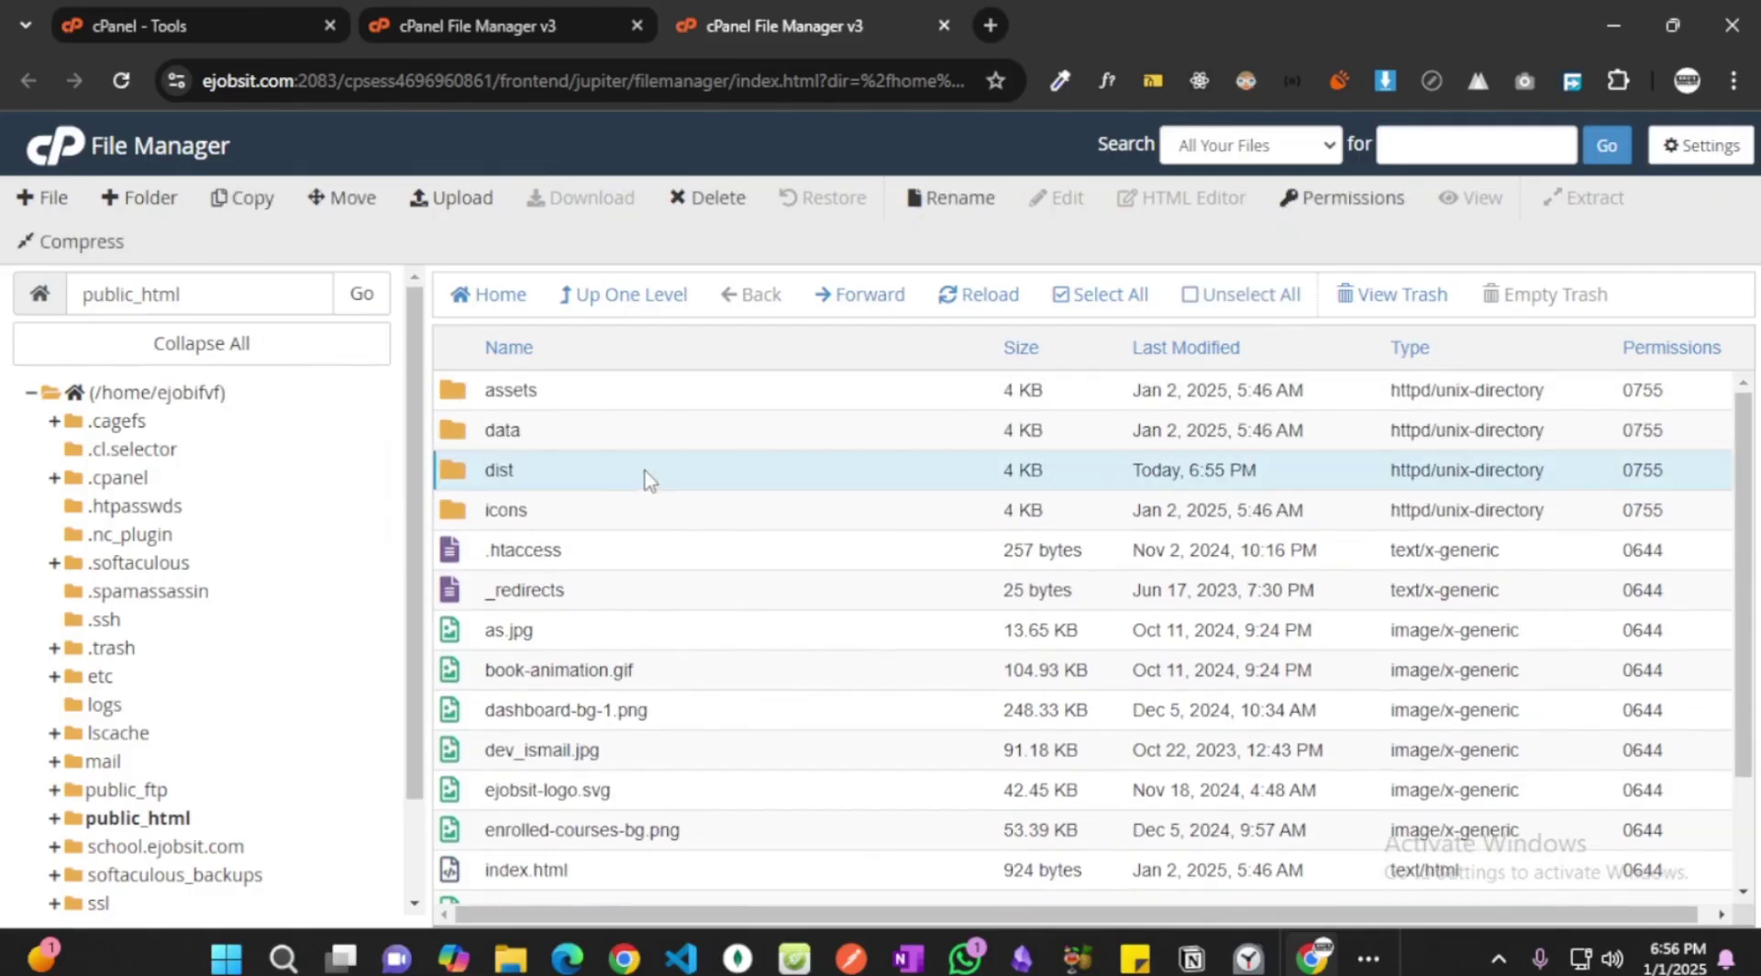
pyautogui.click(709, 207)
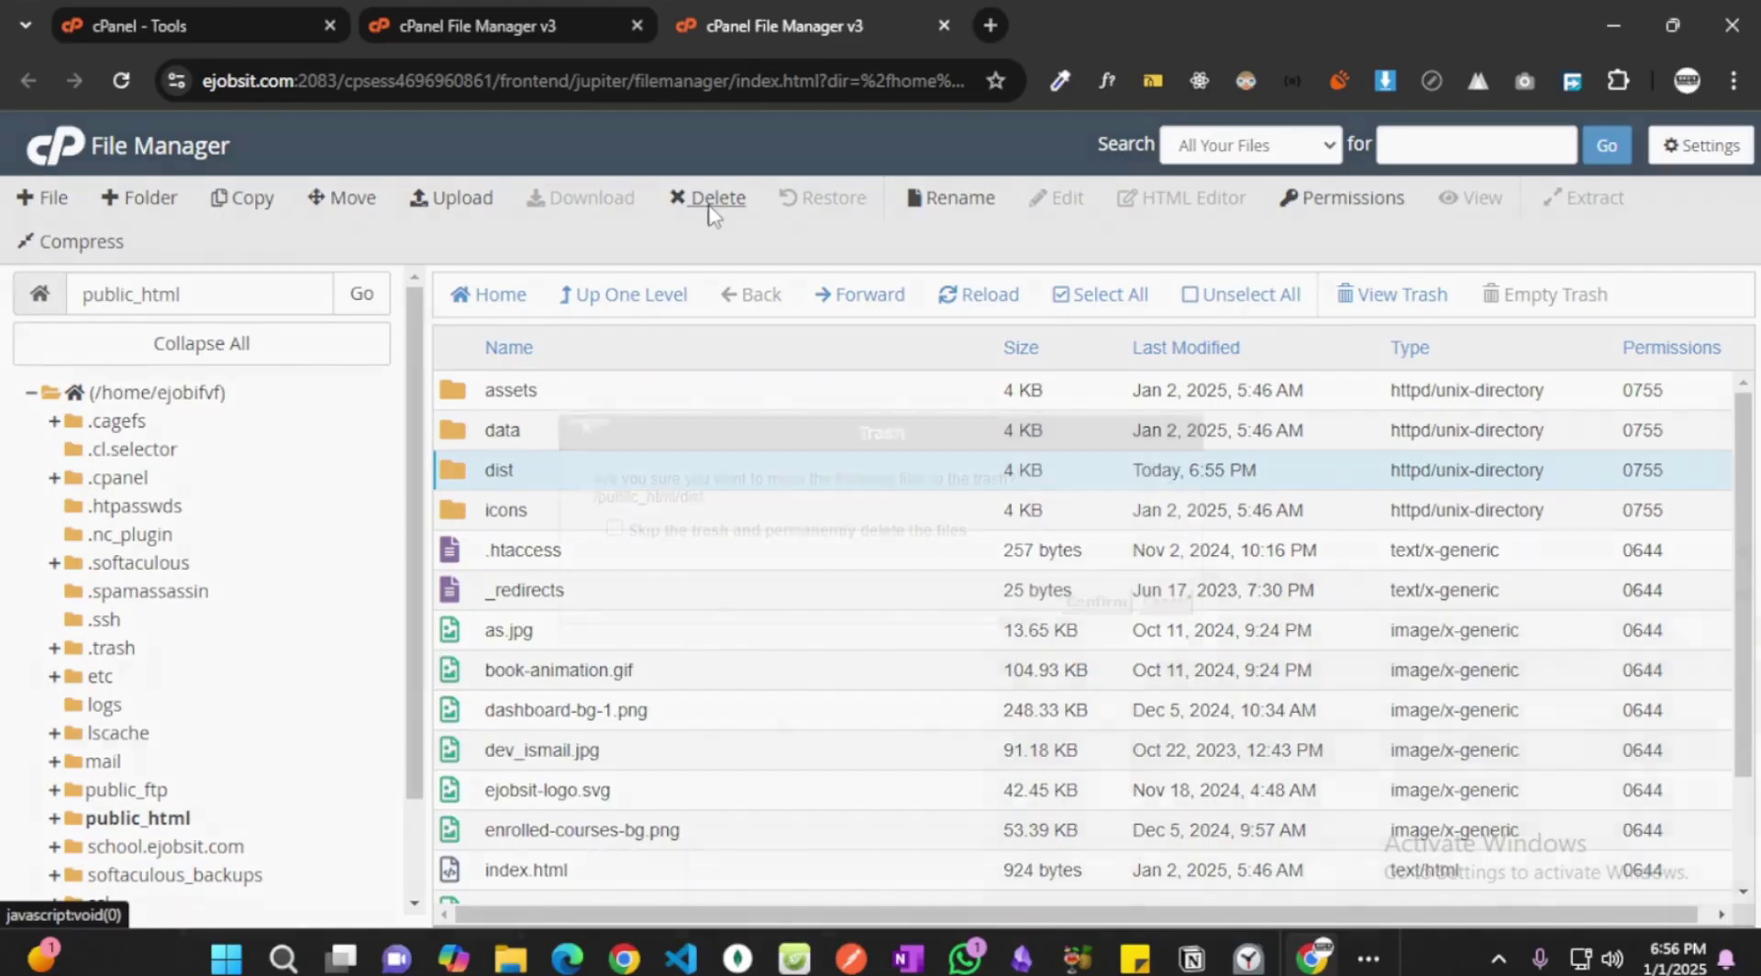
pyautogui.click(1111, 605)
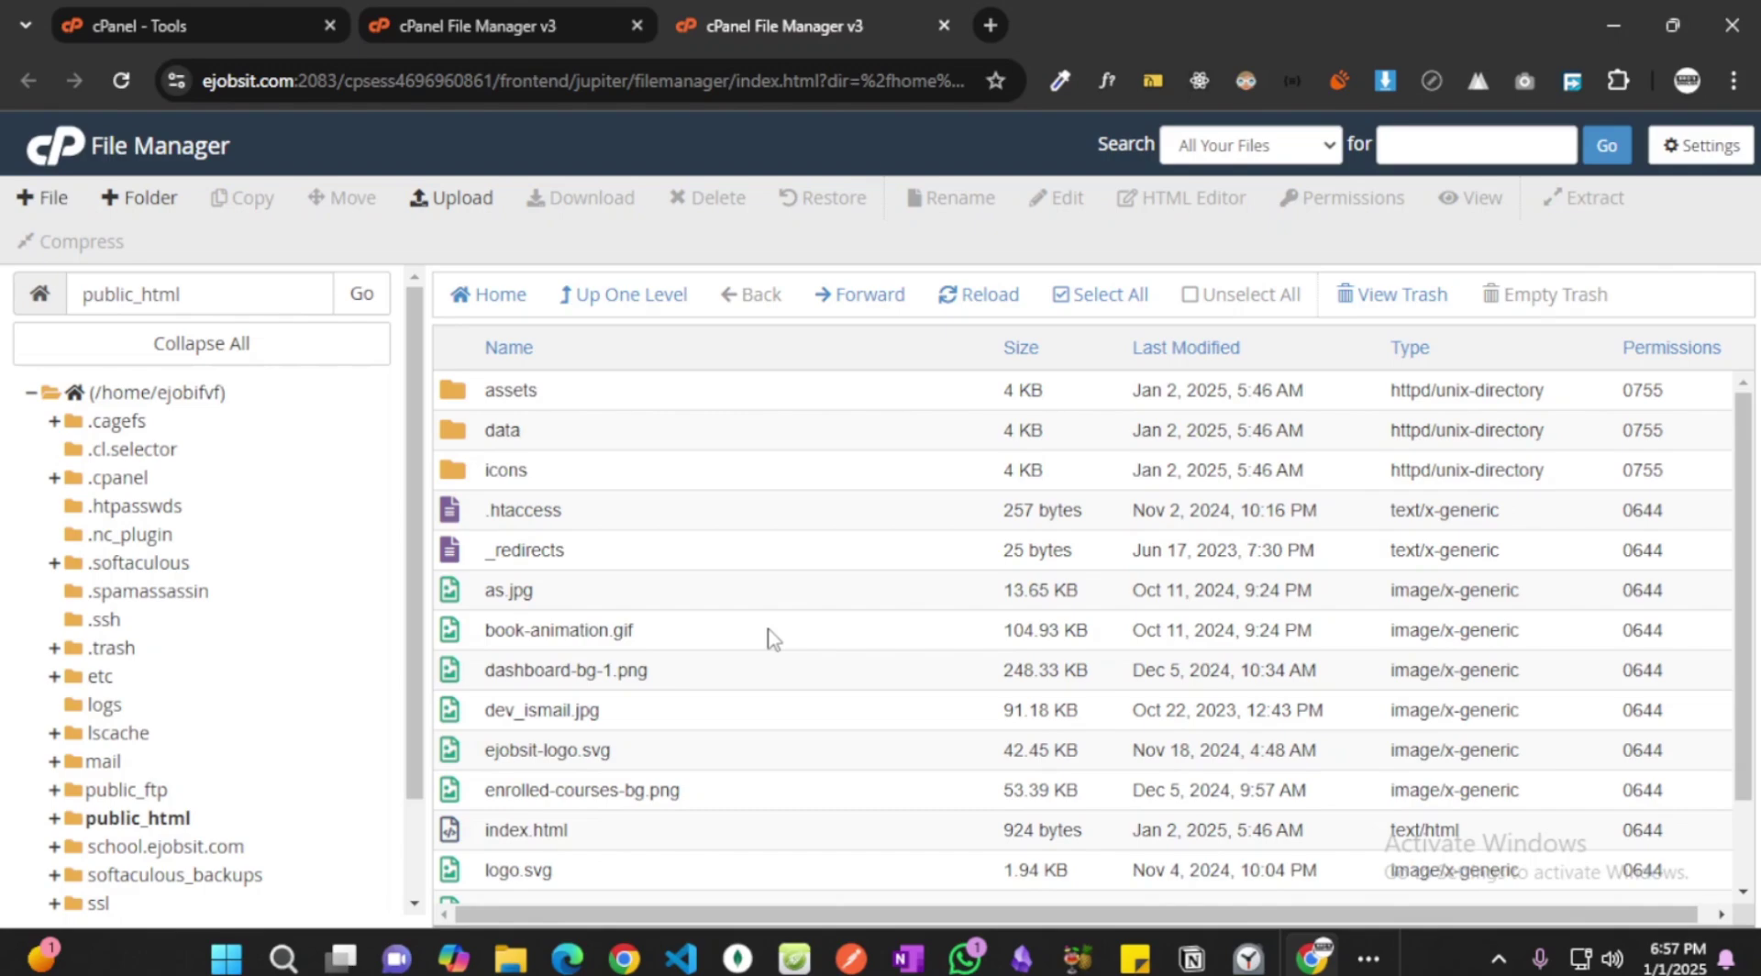
# - Open ejobsit.com in a new browser tab and look through the deployed home page down to the client reviews
pyautogui.click(996, 22)
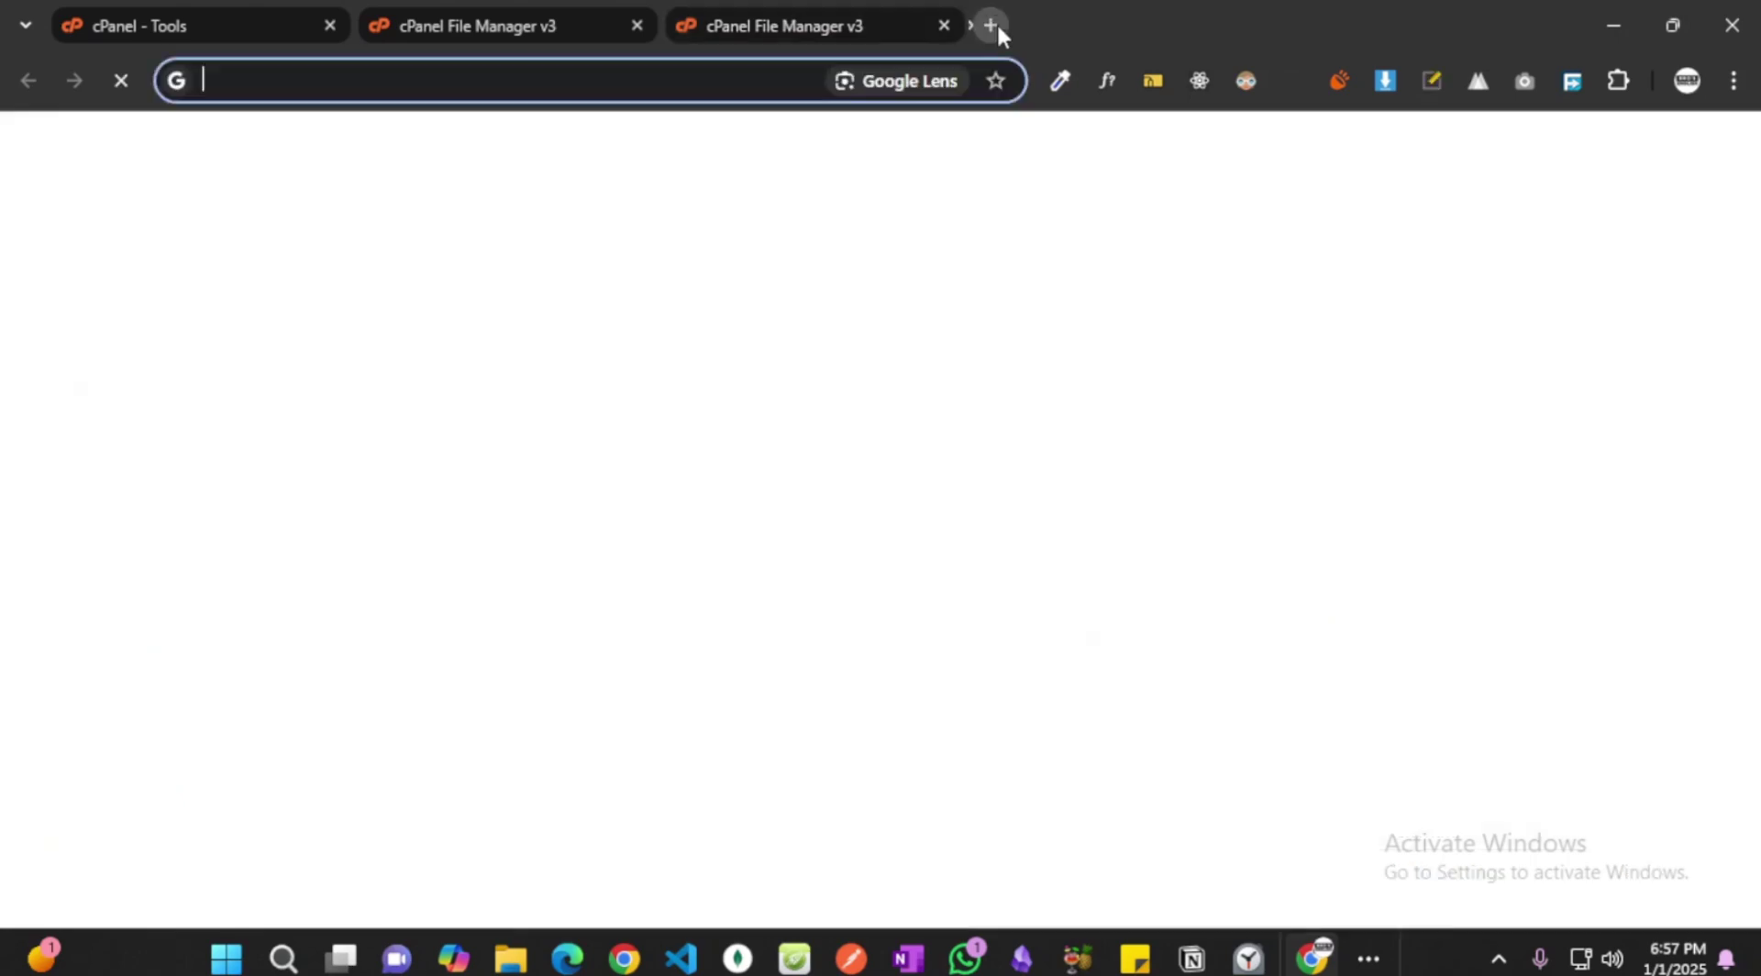
pyautogui.write('e')
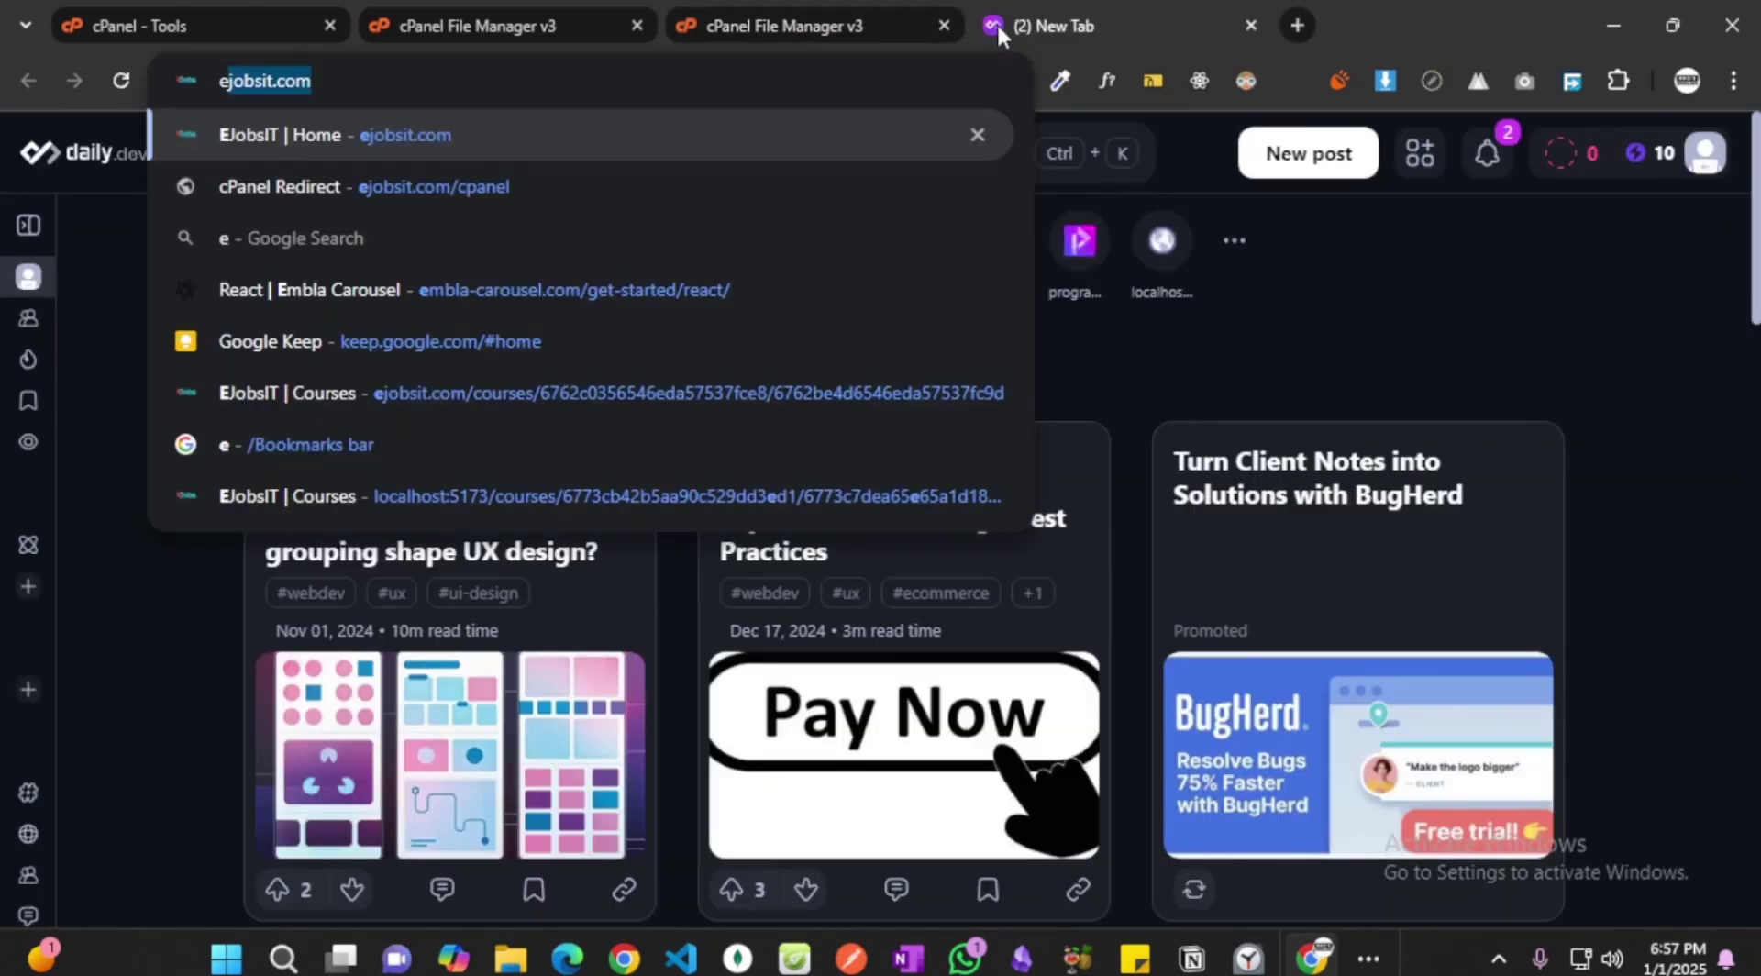
pyautogui.press('Return')
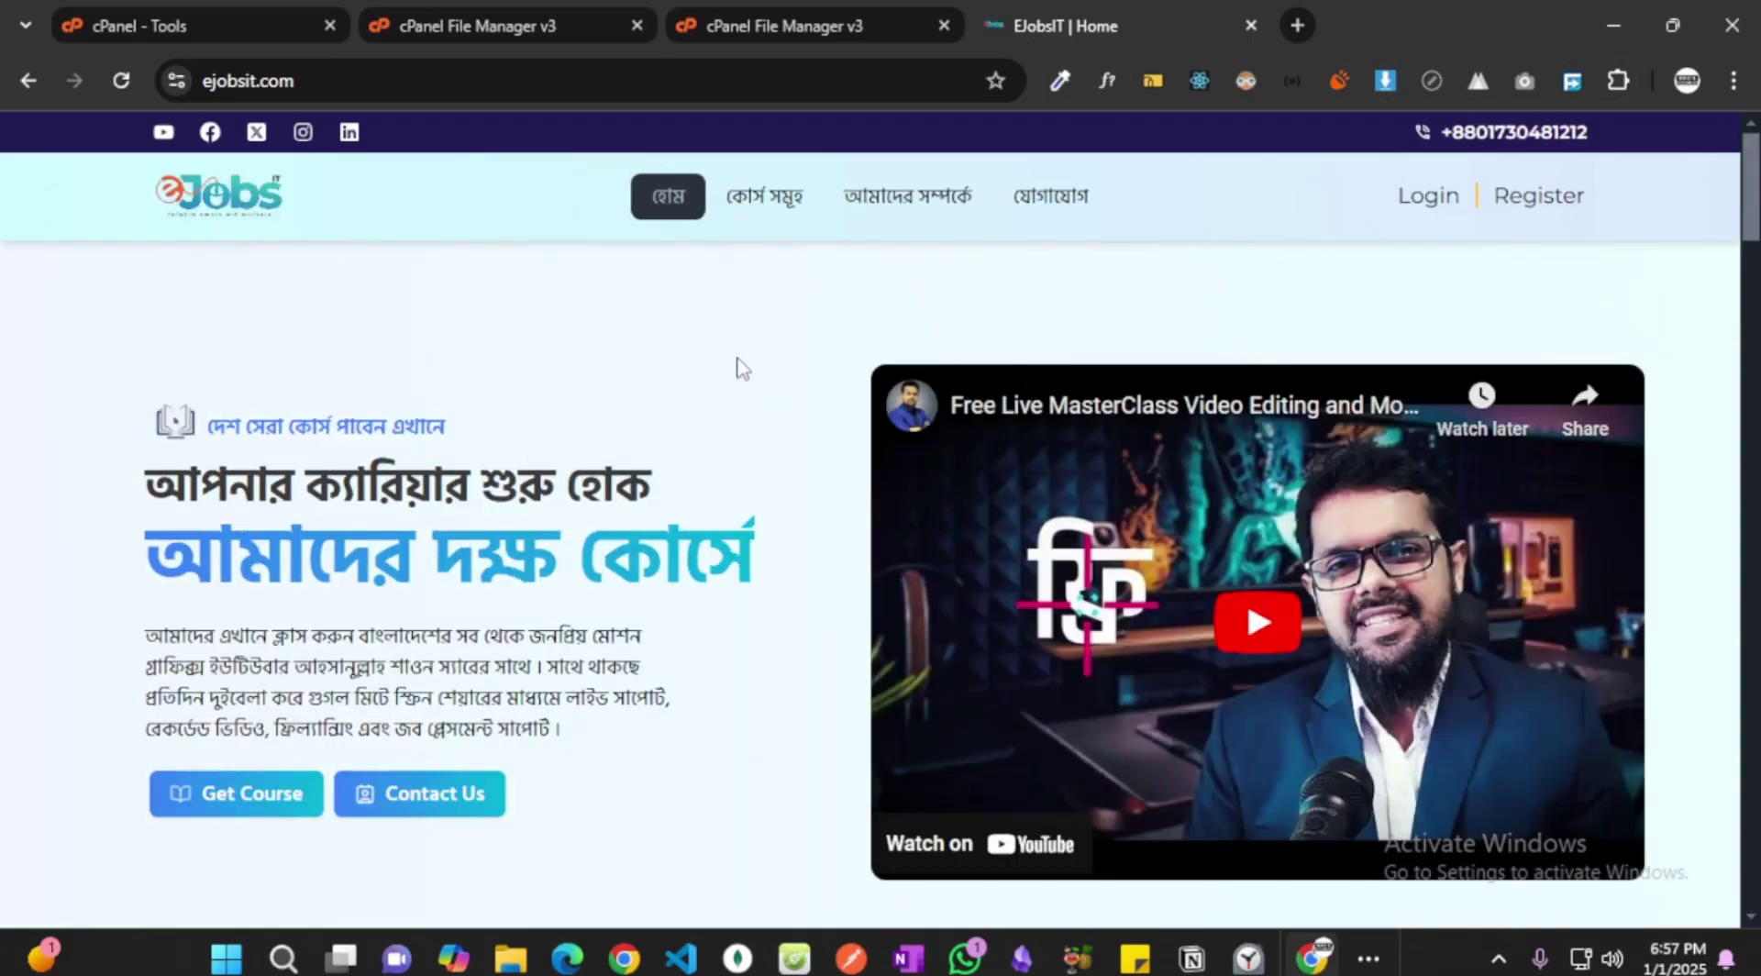
pyautogui.click(798, 13)
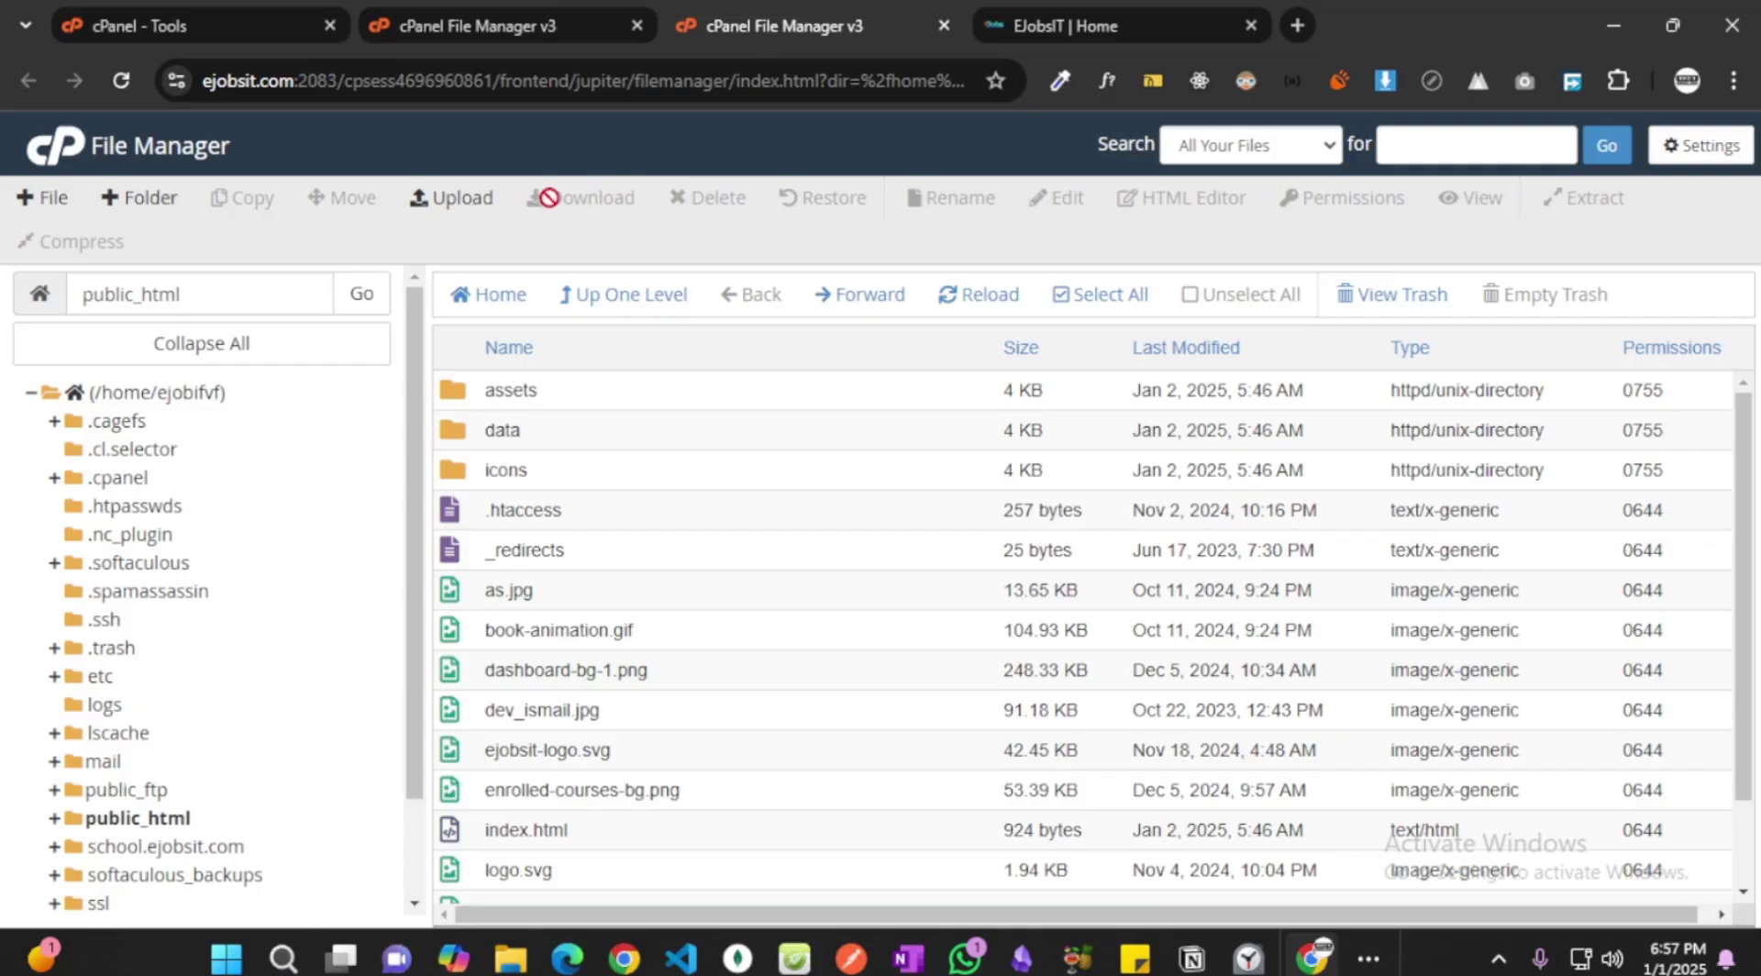
pyautogui.click(1025, 20)
pyautogui.scroll(-6, 583, 394)
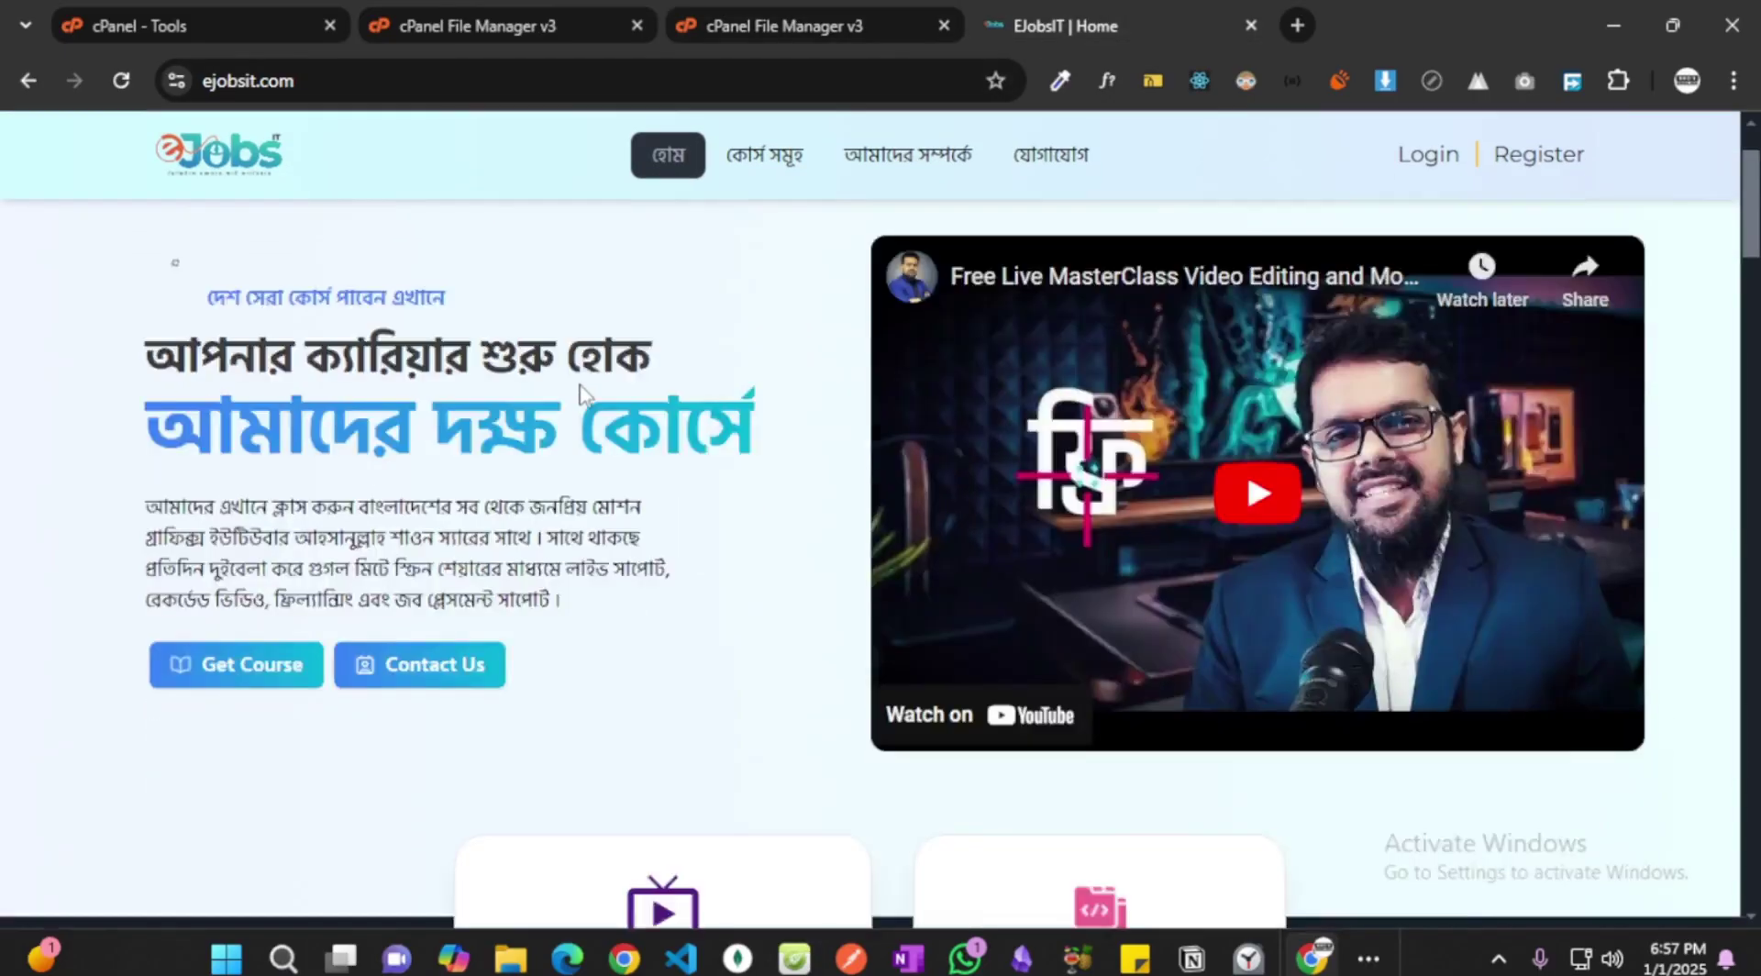
pyautogui.scroll(-6, 583, 395)
pyautogui.scroll(12, 597, 403)
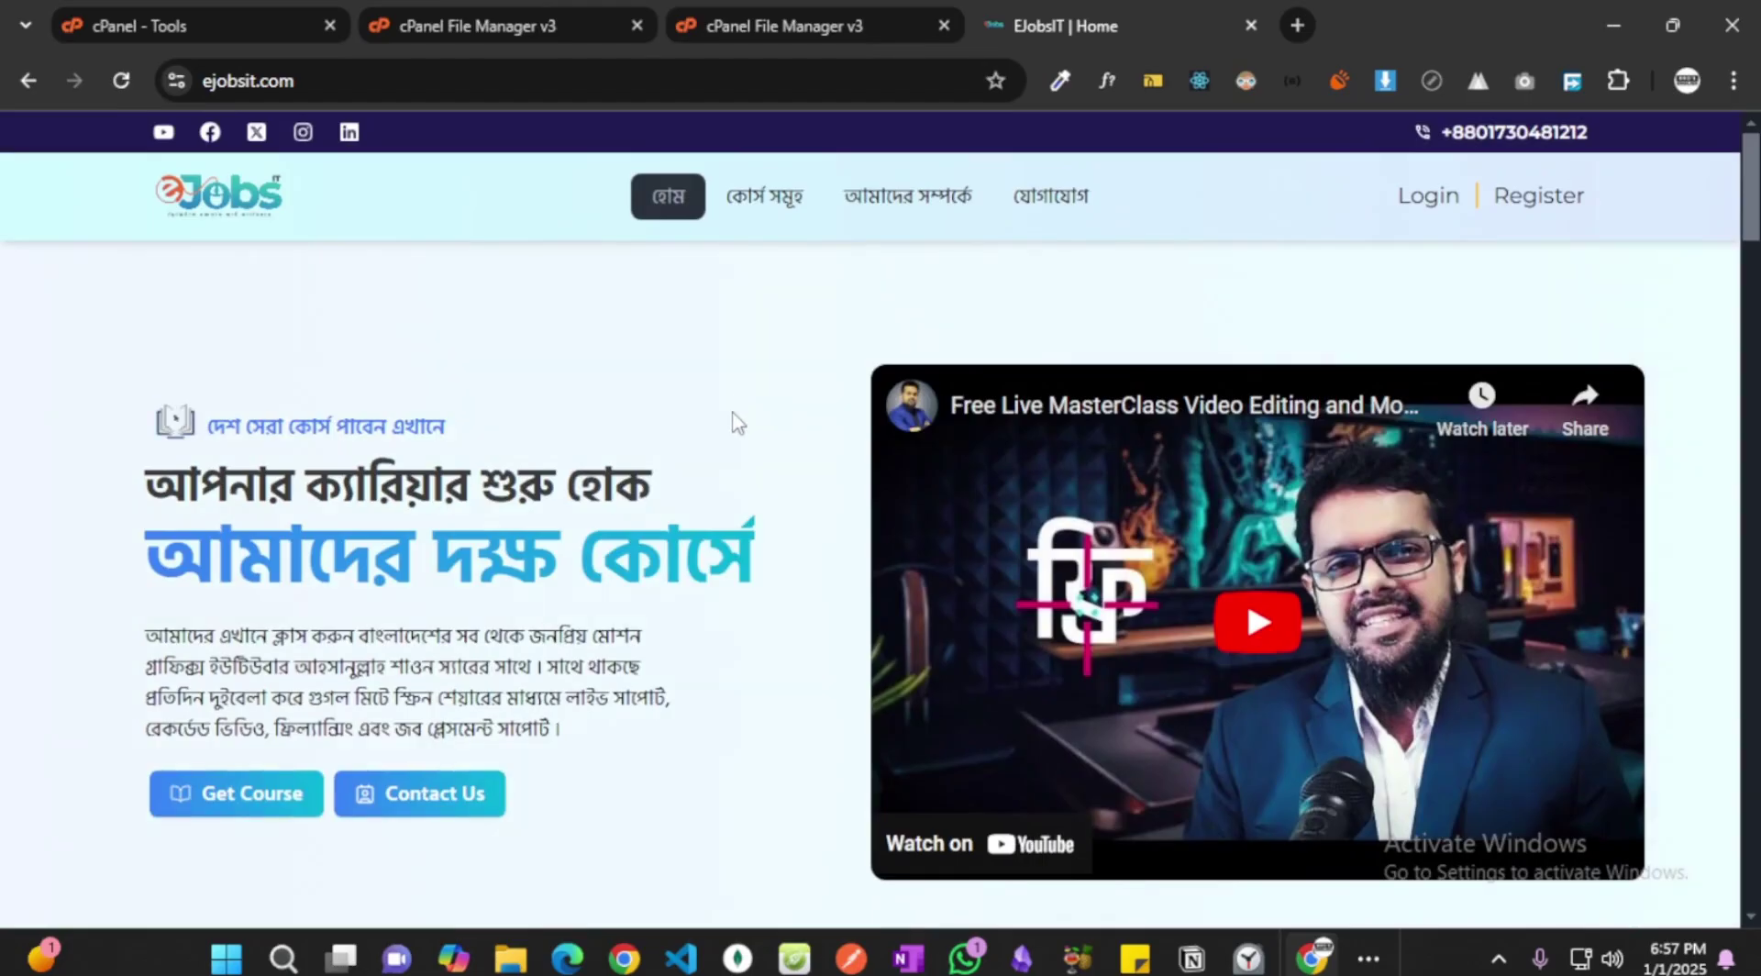
pyautogui.scroll(-10, 734, 422)
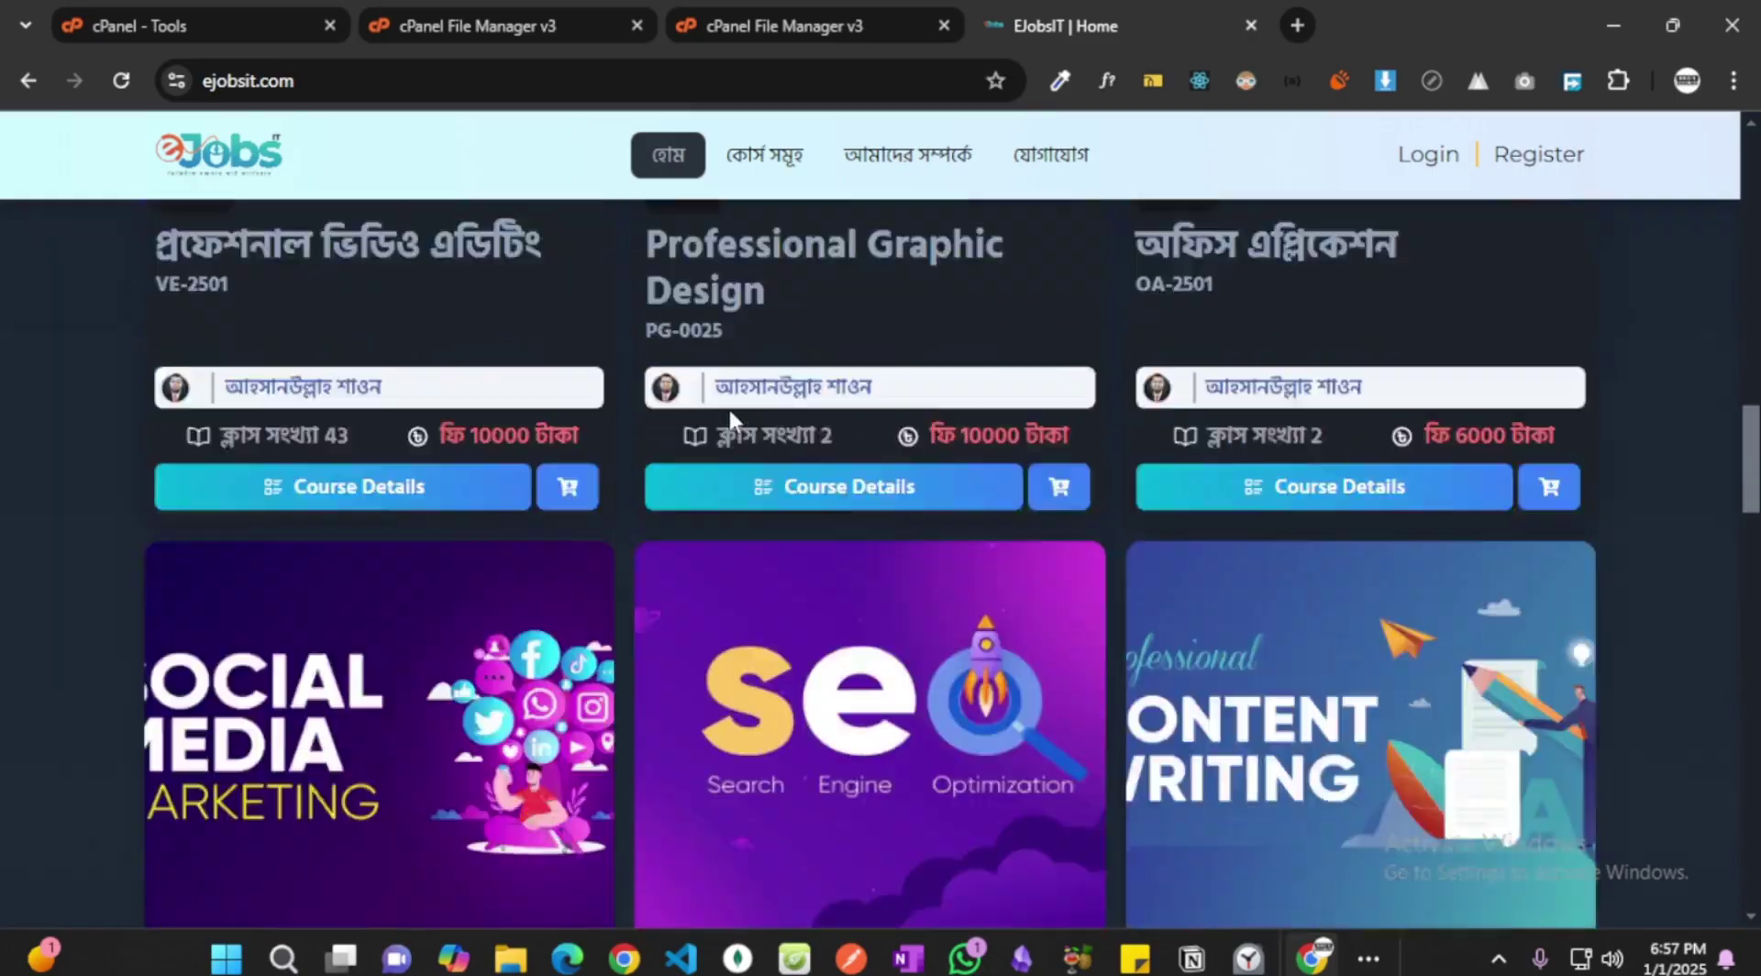
pyautogui.scroll(-10, 729, 418)
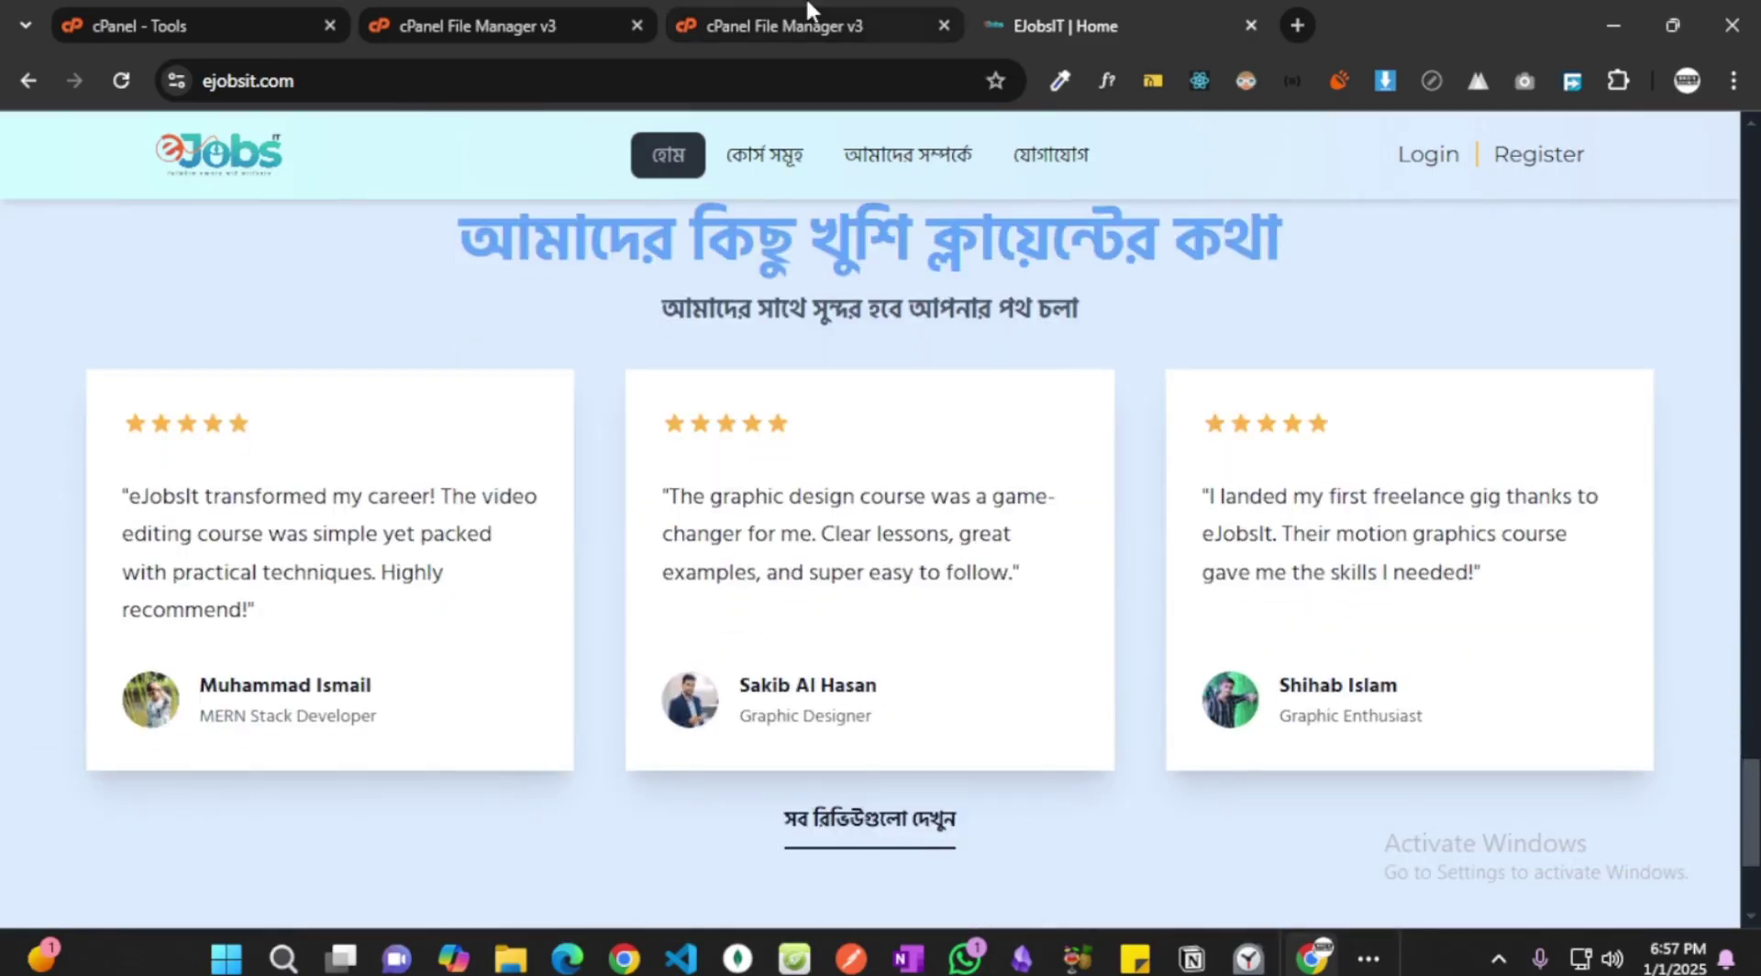
# - Return to the public_html file list, closing the lms-frontend folder window and cancelling the save of the htaccess file
pyautogui.click(807, 13)
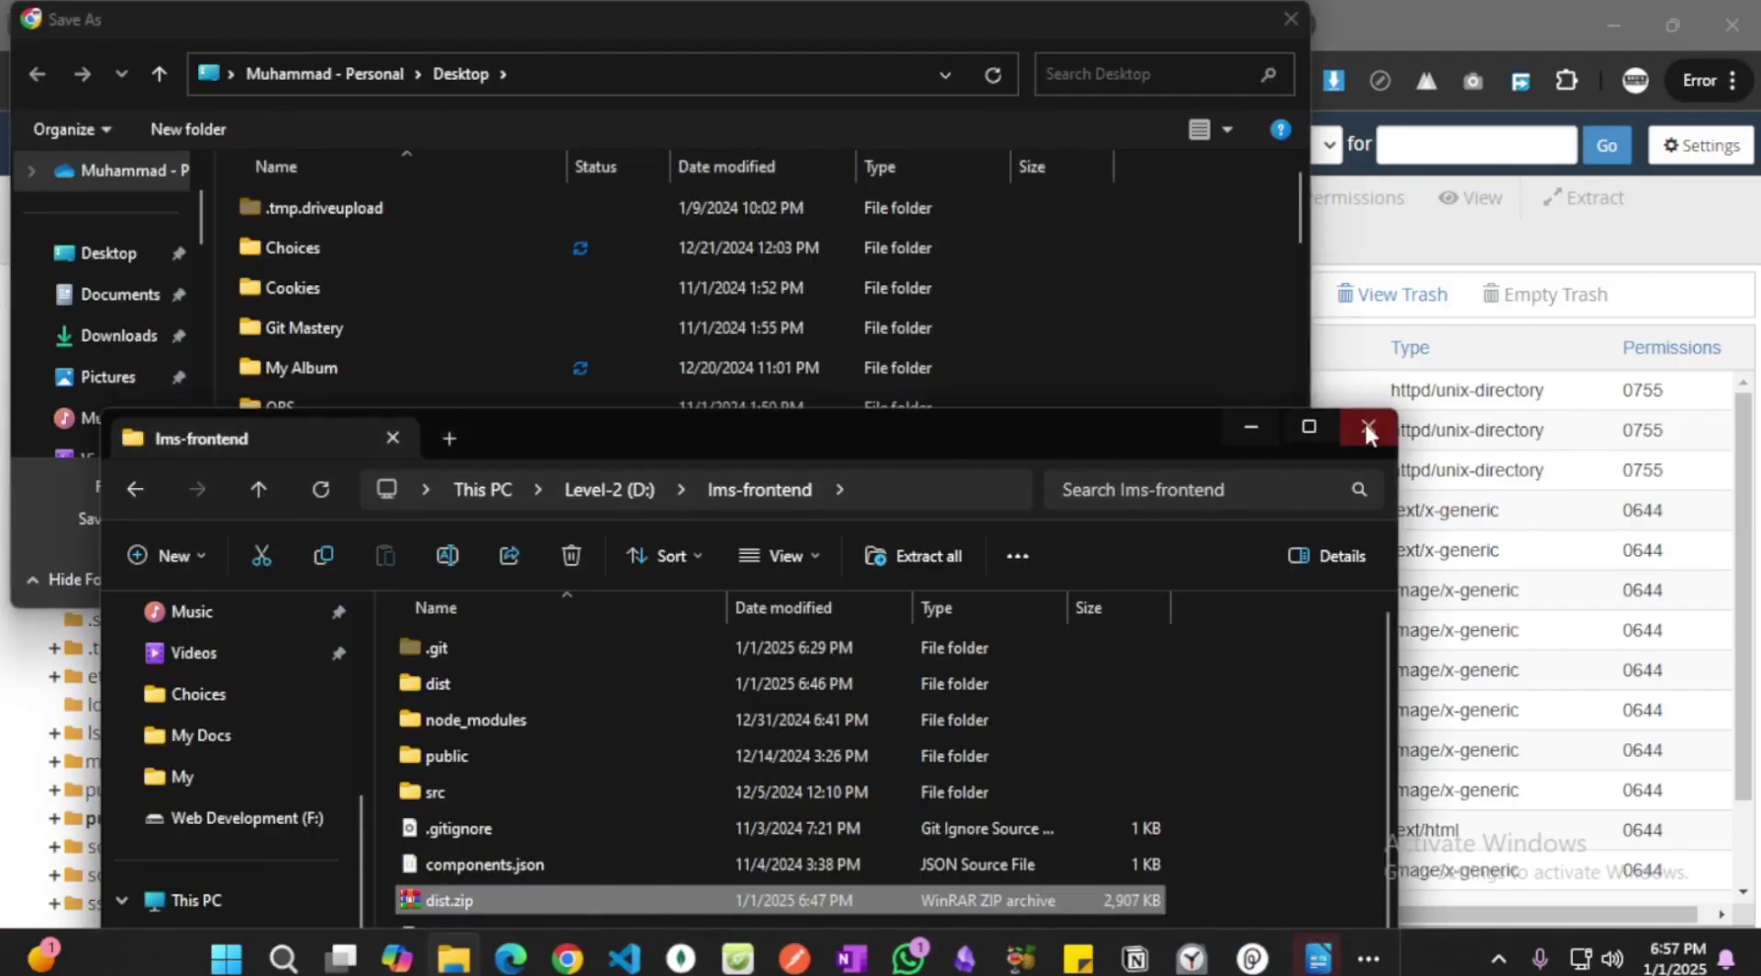
pyautogui.click(1365, 423)
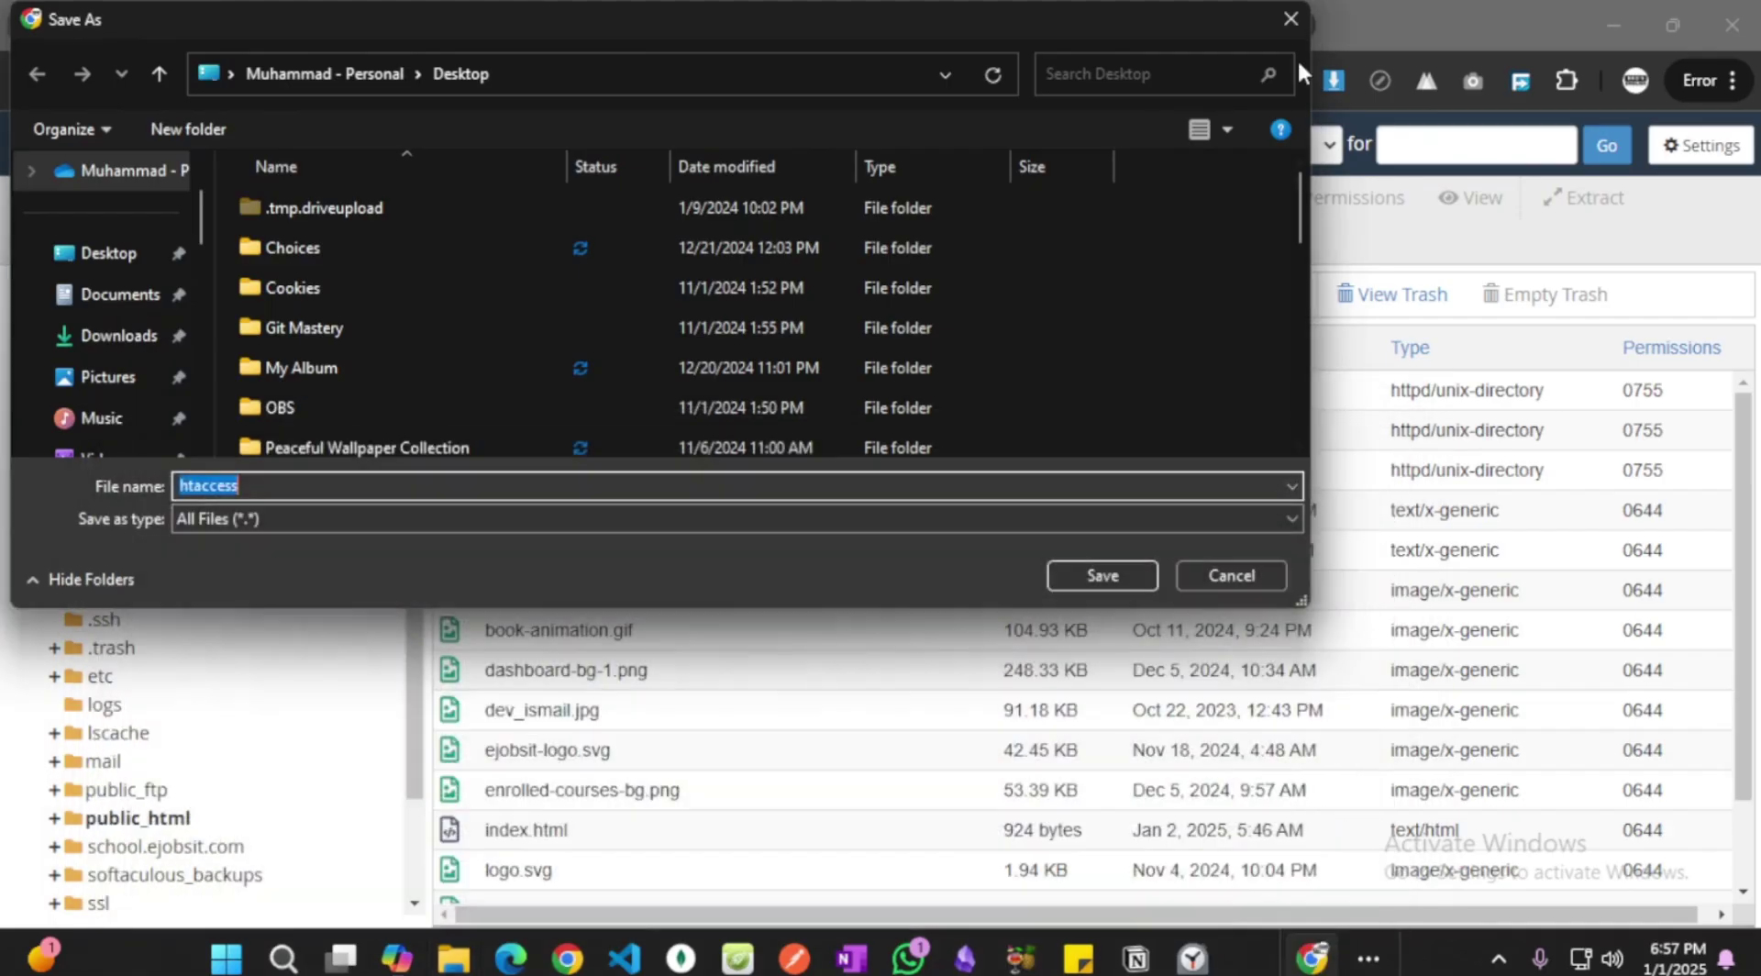
pyautogui.click(1297, 18)
# - View the .htaccess file from public_html, examine its full mod_rewrite block, and close the file
pyautogui.rightClick(608, 515)
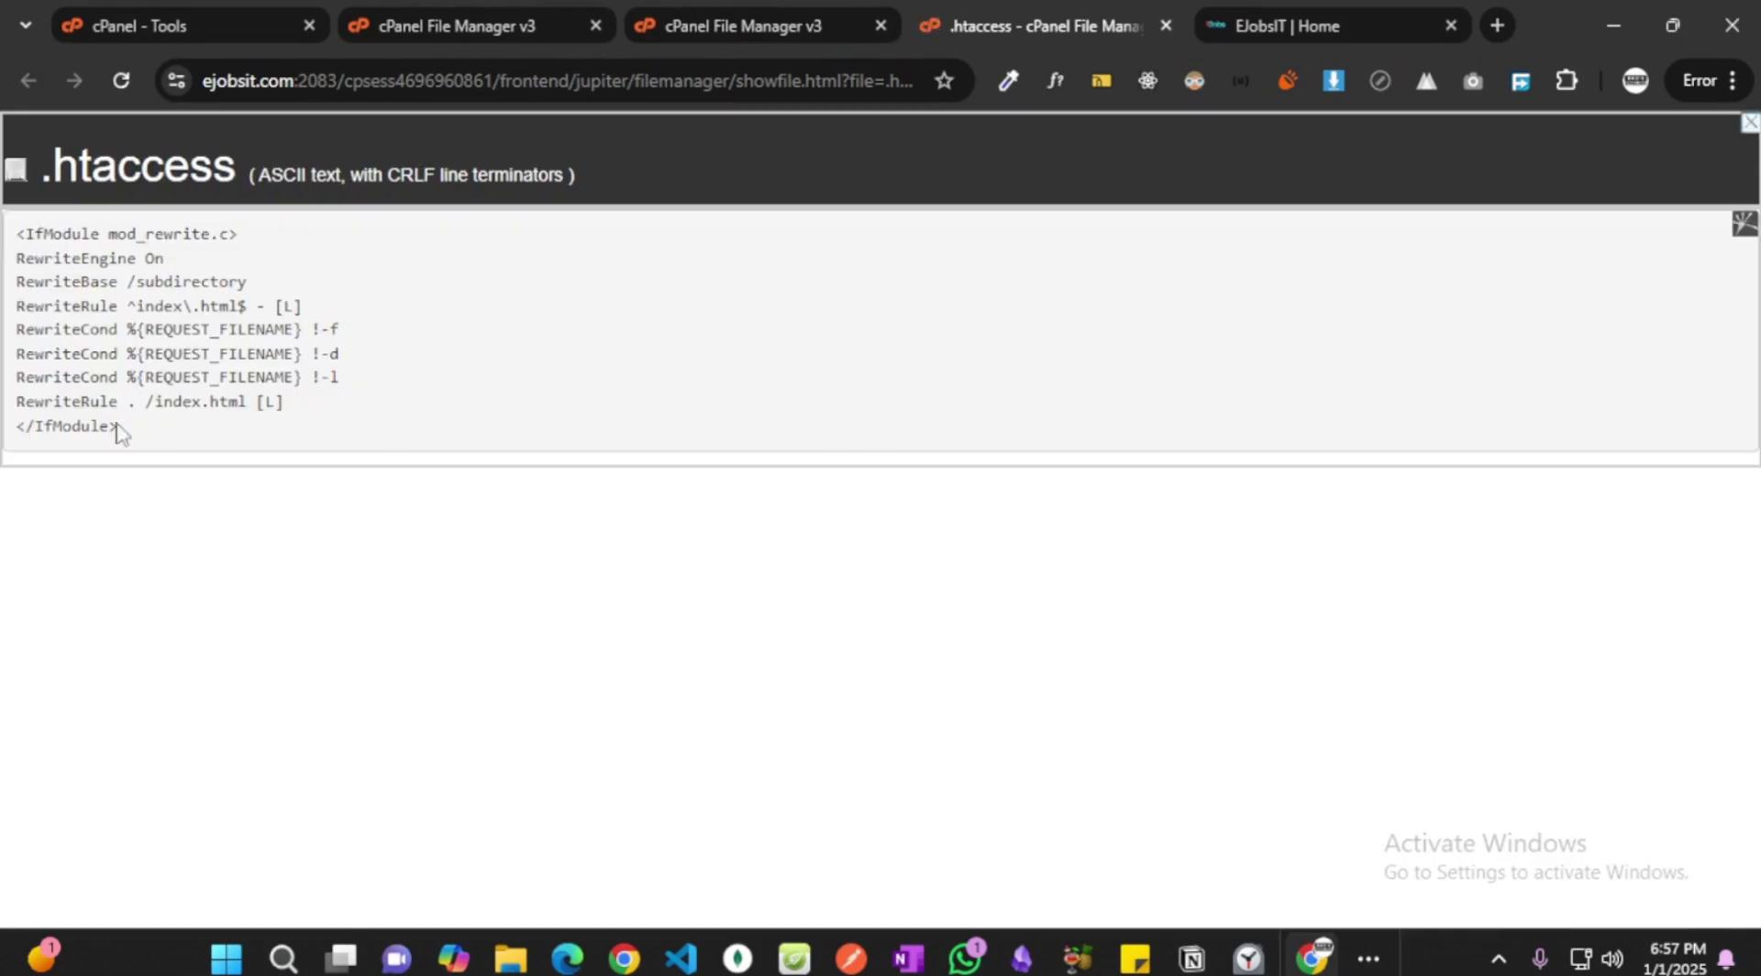
pyautogui.moveTo(138, 431); pyautogui.dragTo(18, 237)
pyautogui.click(334, 275)
pyautogui.moveTo(133, 424); pyautogui.dragTo(16, 233)
pyautogui.click(569, 325)
pyautogui.click(1166, 25)
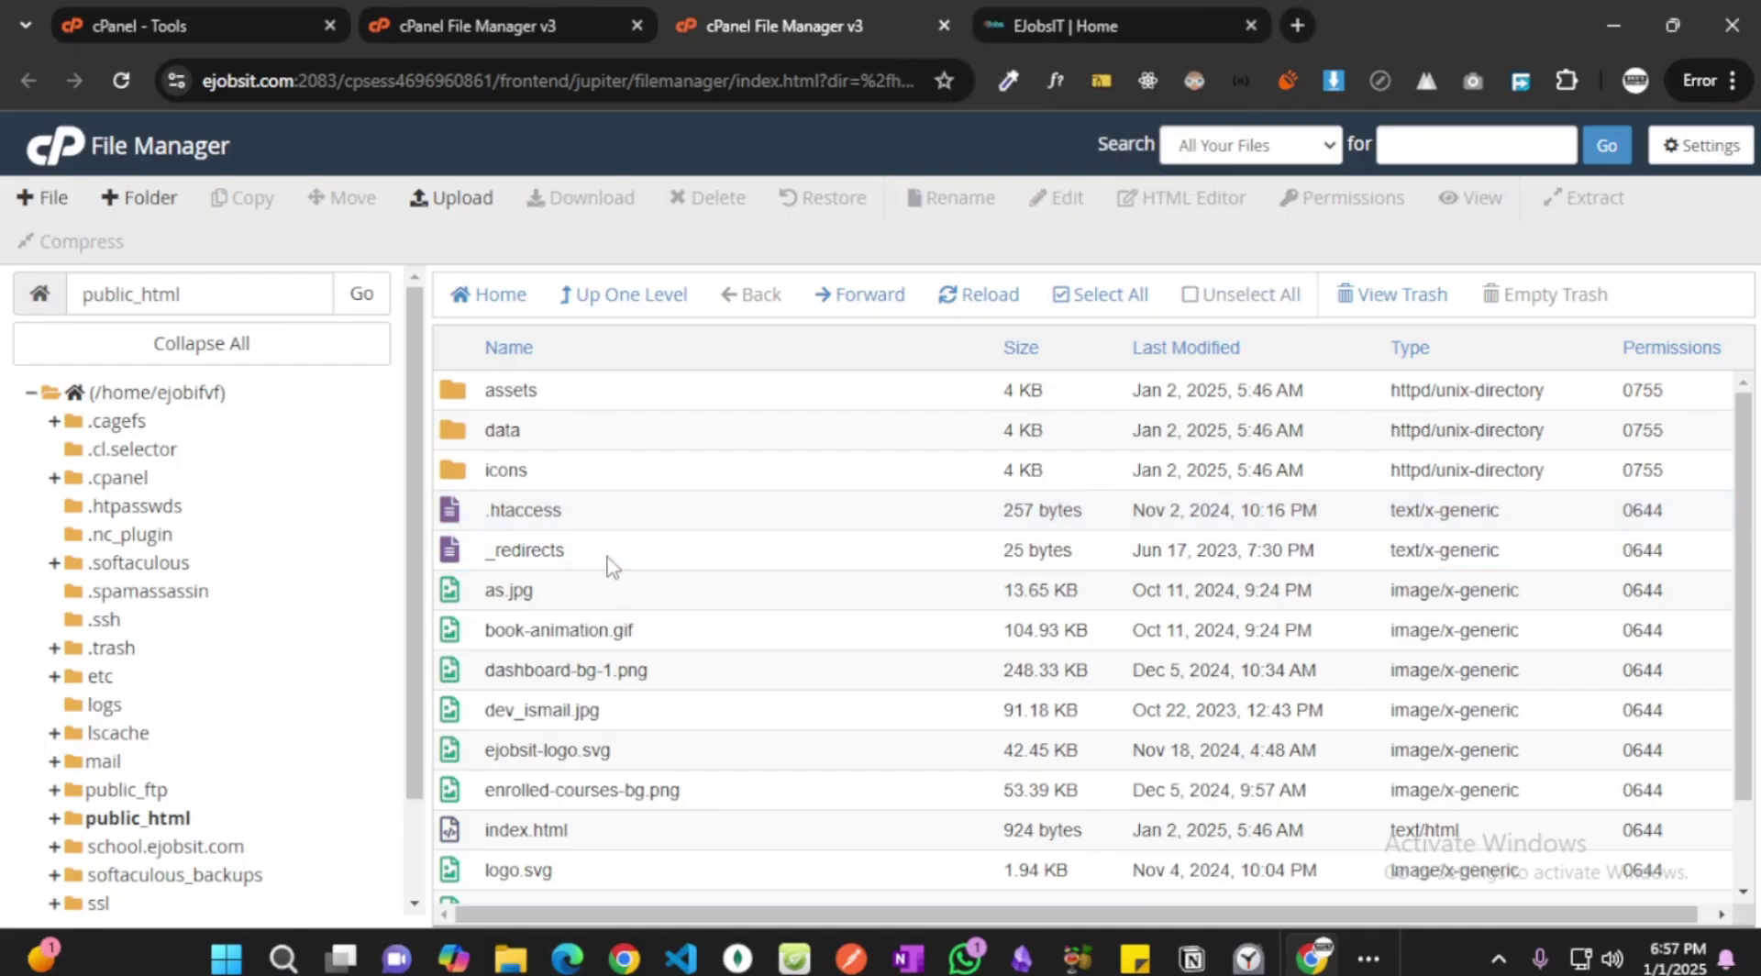
# - View the _redirects file from public_html, examine its redirect rule, and close the file
pyautogui.rightClick(668, 556)
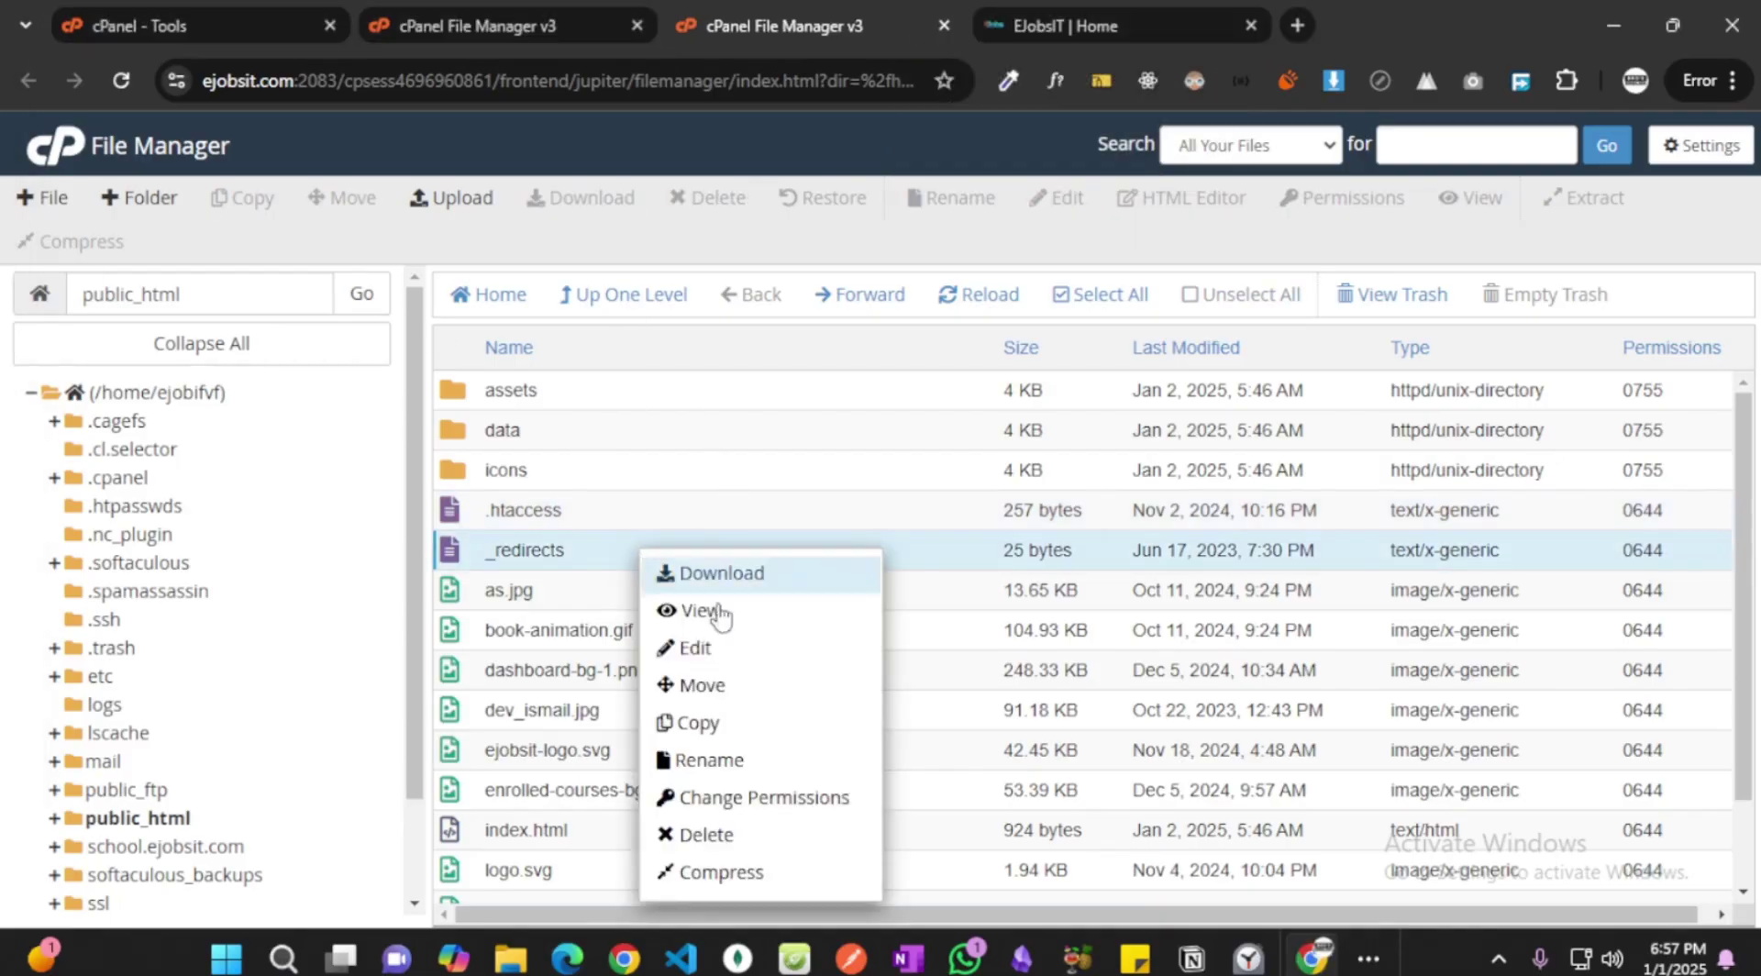
pyautogui.click(717, 613)
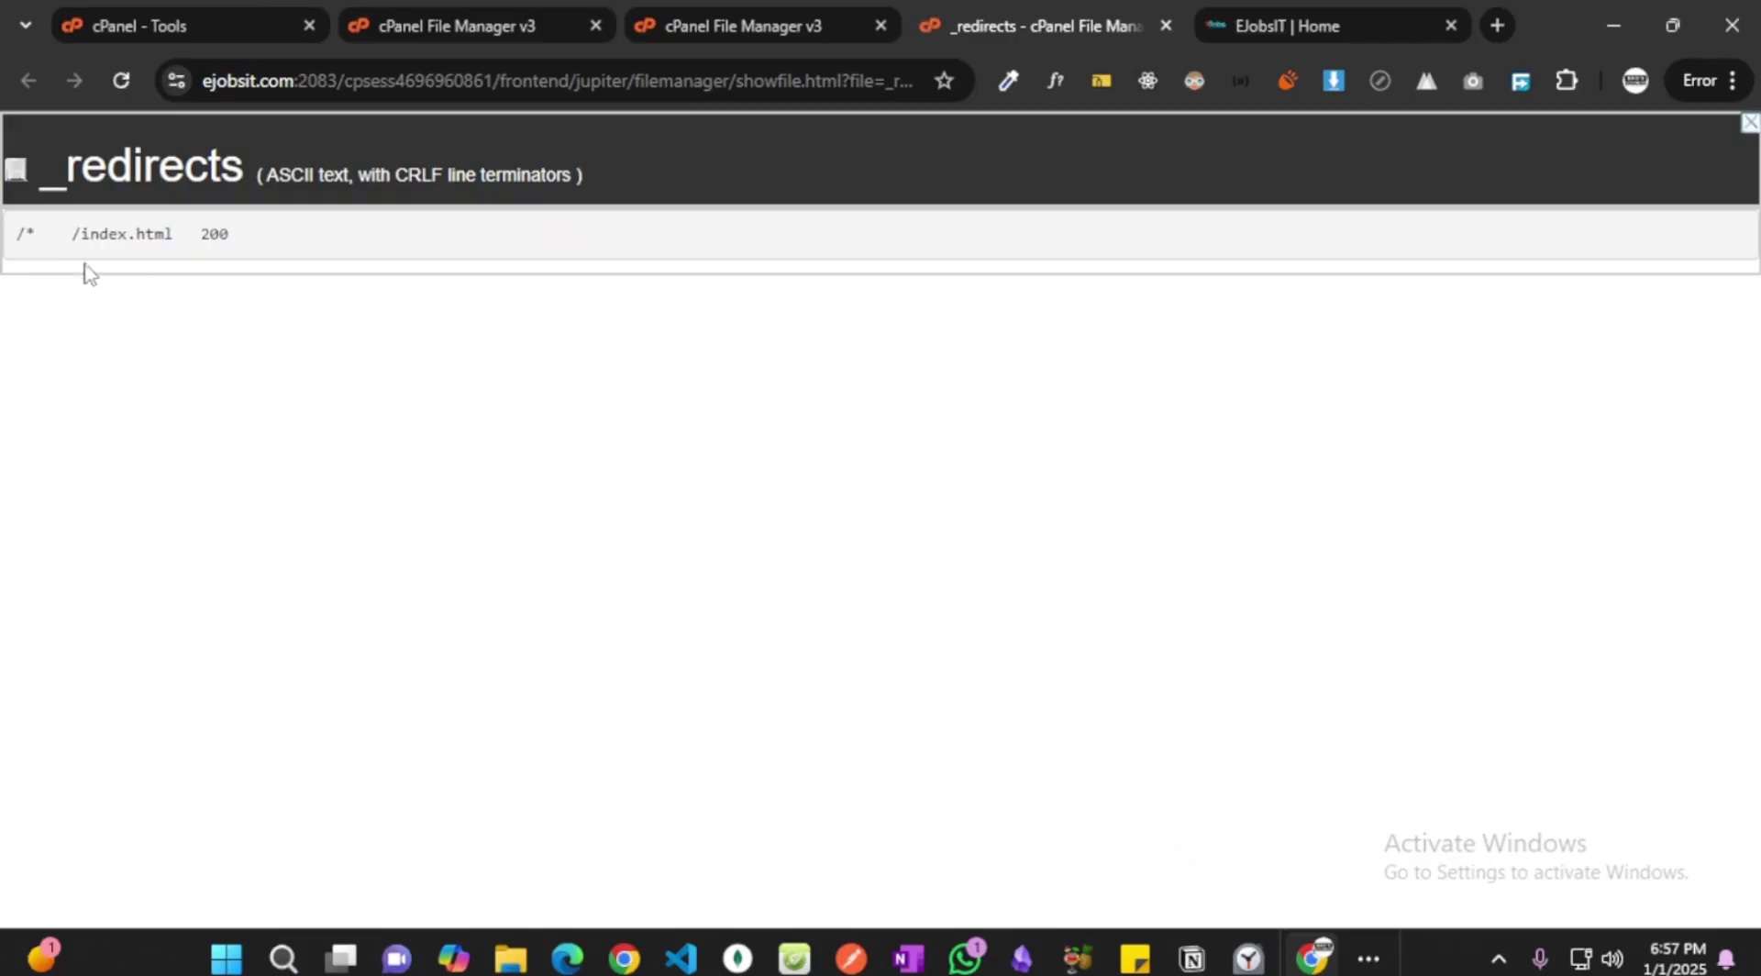
pyautogui.moveTo(256, 246); pyautogui.dragTo(17, 235)
pyautogui.click(315, 243)
pyautogui.moveTo(268, 240); pyautogui.dragTo(18, 236)
pyautogui.click(296, 239)
pyautogui.click(1165, 26)
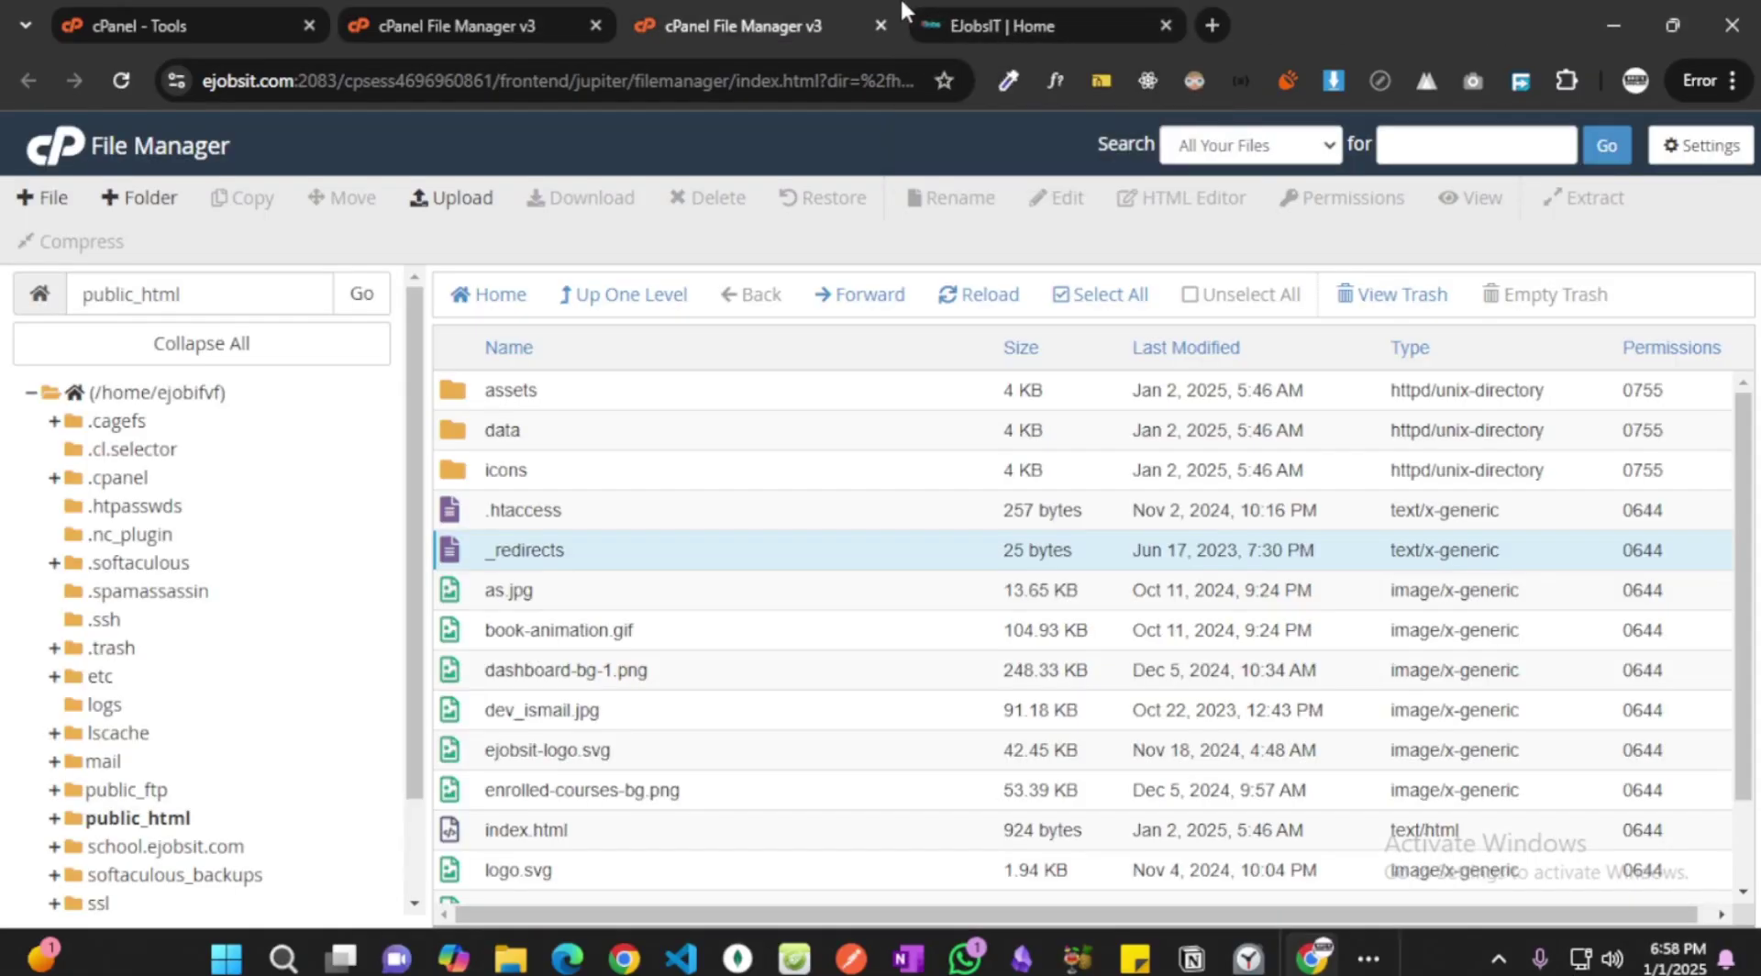